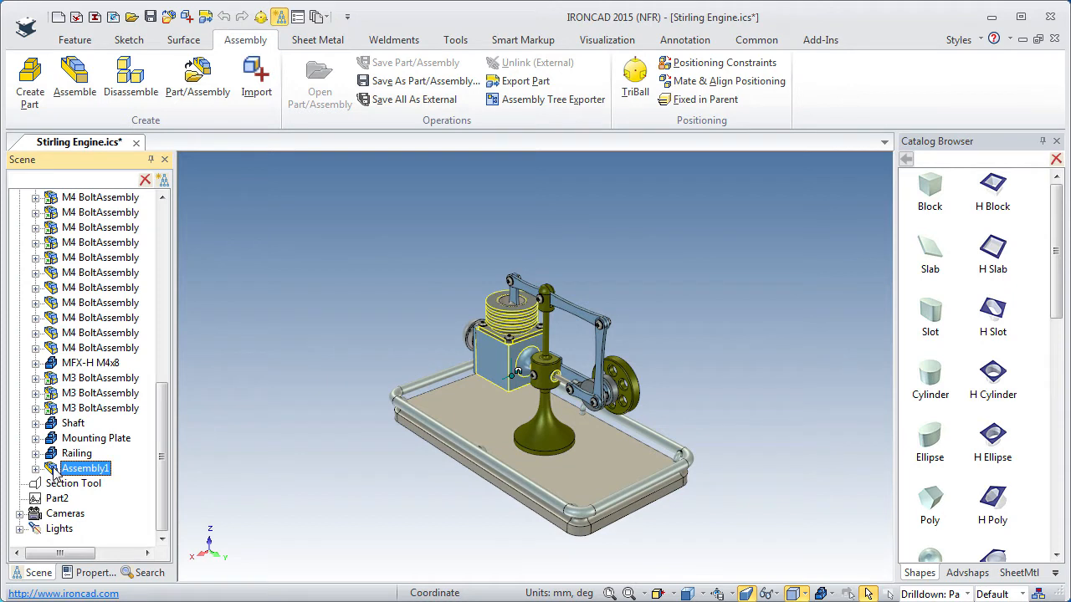
Move Assembly1 from the end of the scene tree to the first place under Stirling Engine.
{"action": "left_click_drag", "start_coordinate": [56, 462], "coordinate": [65, 242]}
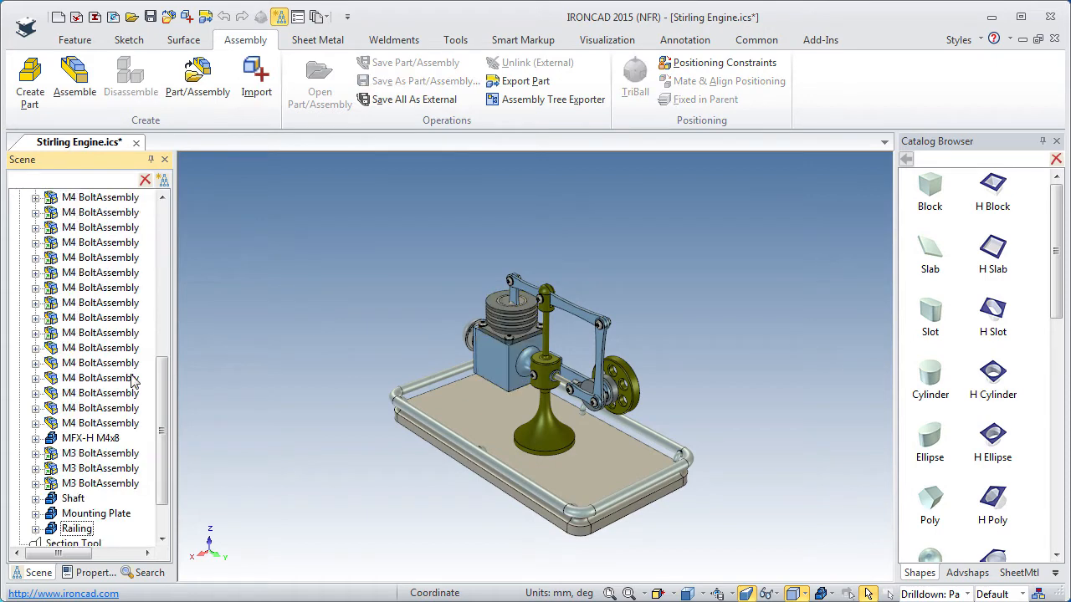
{"action": "left_click_drag", "start_coordinate": [161, 395], "coordinate": [184, 236]}
{"action": "left_click", "coordinate": [85, 242]}
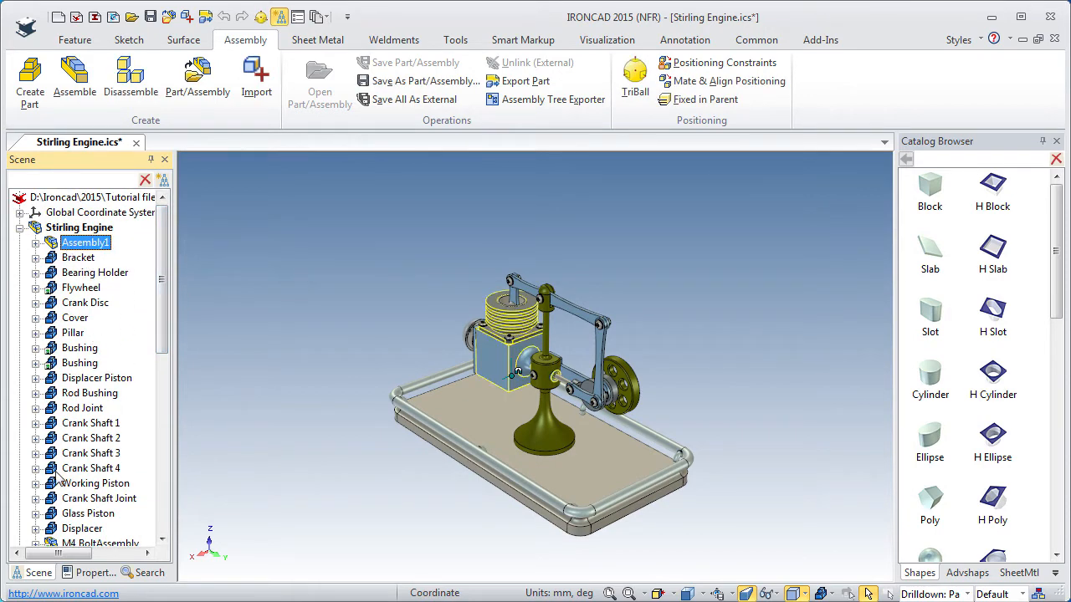
Set Assembly1's user name to Engine, its description to Engine and its part number to 200.
{"action": "left_click", "coordinate": [91, 572]}
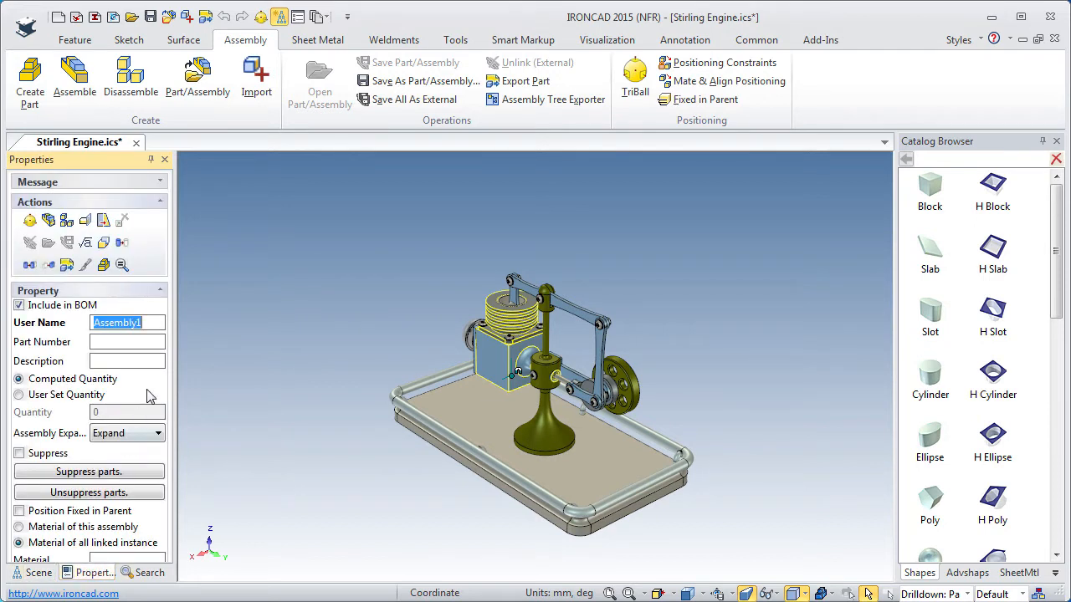
{"action": "type", "text": "Engine"}
{"action": "key", "text": "Return"}
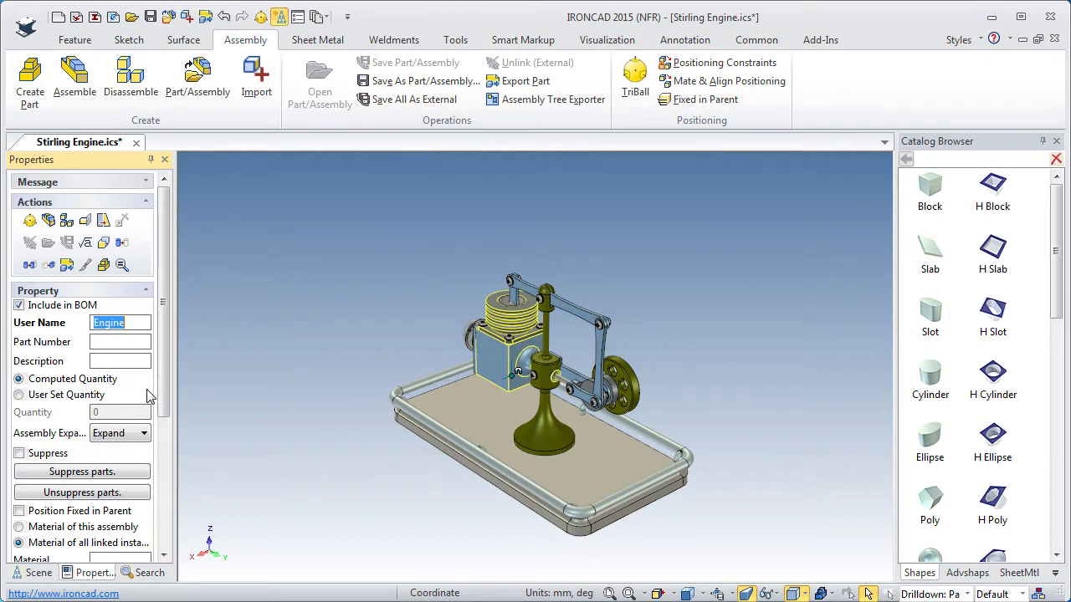
{"action": "left_click", "coordinate": [110, 360]}
{"action": "type", "text": "Engine"}
{"action": "left_click", "coordinate": [100, 341]}
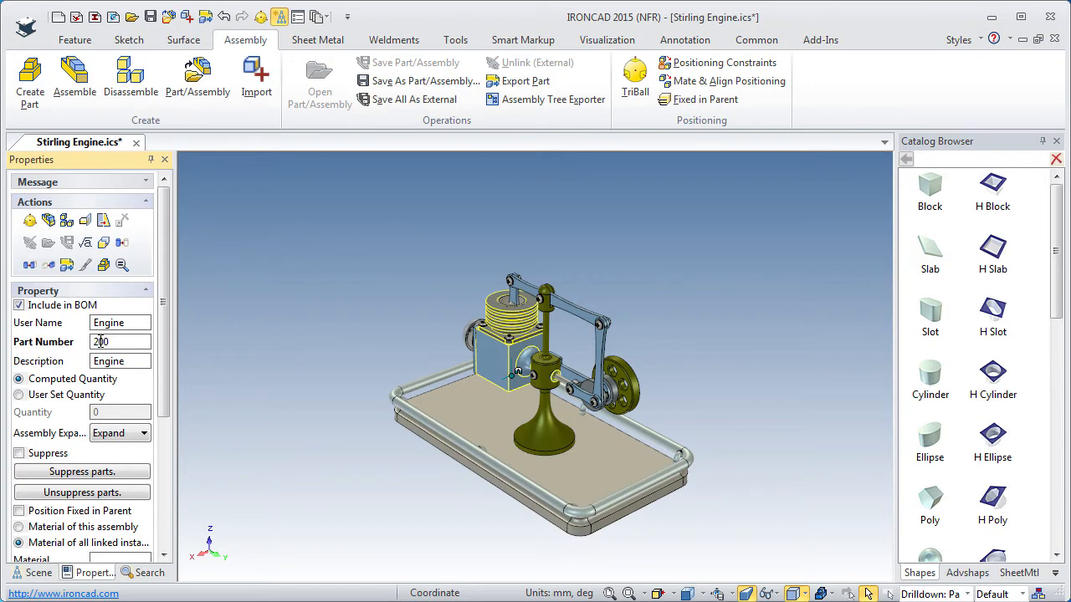
{"action": "double_click", "coordinate": [101, 341]}
{"action": "left_click", "coordinate": [33, 572]}
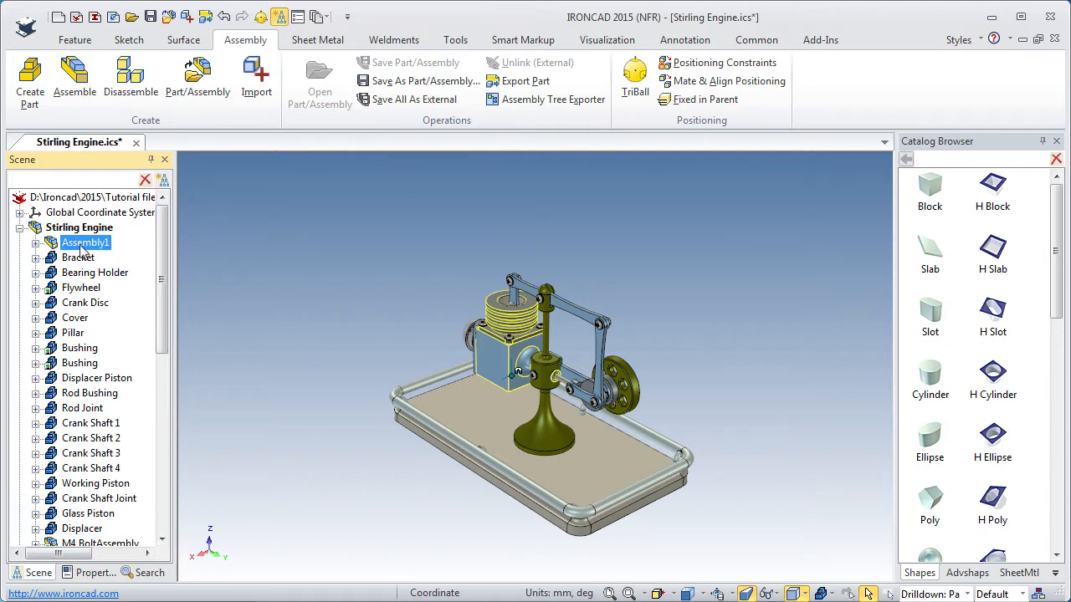
{"action": "left_click", "coordinate": [221, 269]}
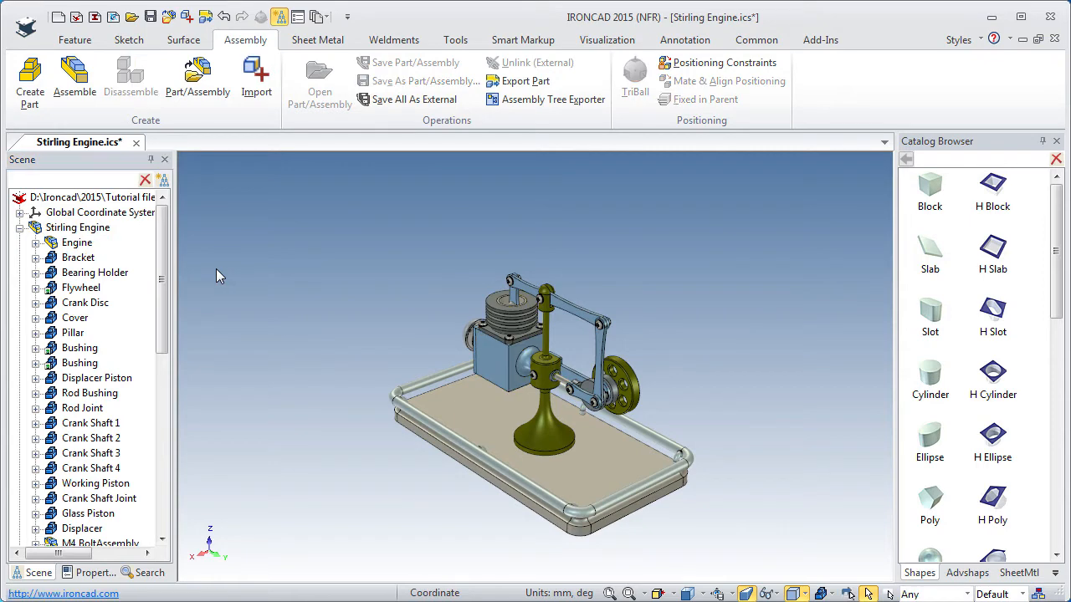
Expand the Engine assembly in the scene tree and move the Displacer Piston part into it.
{"action": "left_click", "coordinate": [81, 244]}
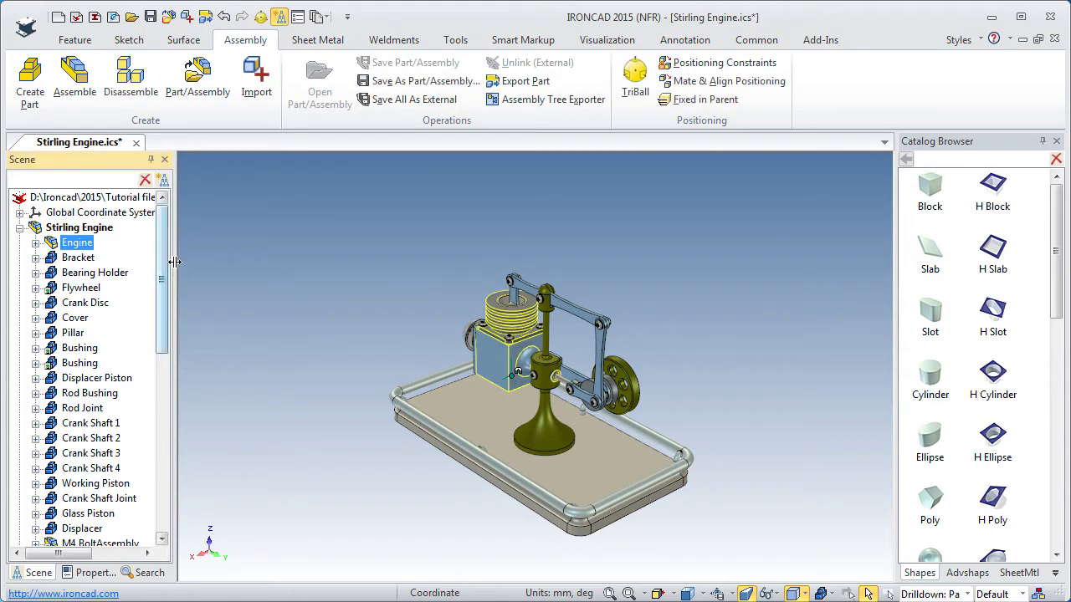
{"action": "left_click", "coordinate": [36, 242]}
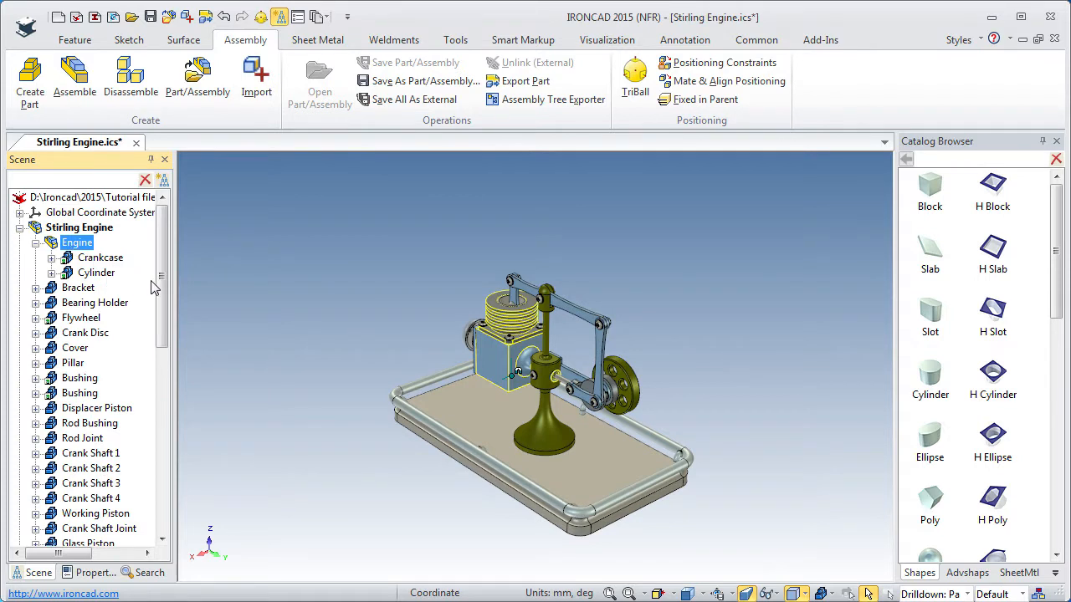
{"action": "left_click_drag", "start_coordinate": [166, 280], "coordinate": [166, 295]}
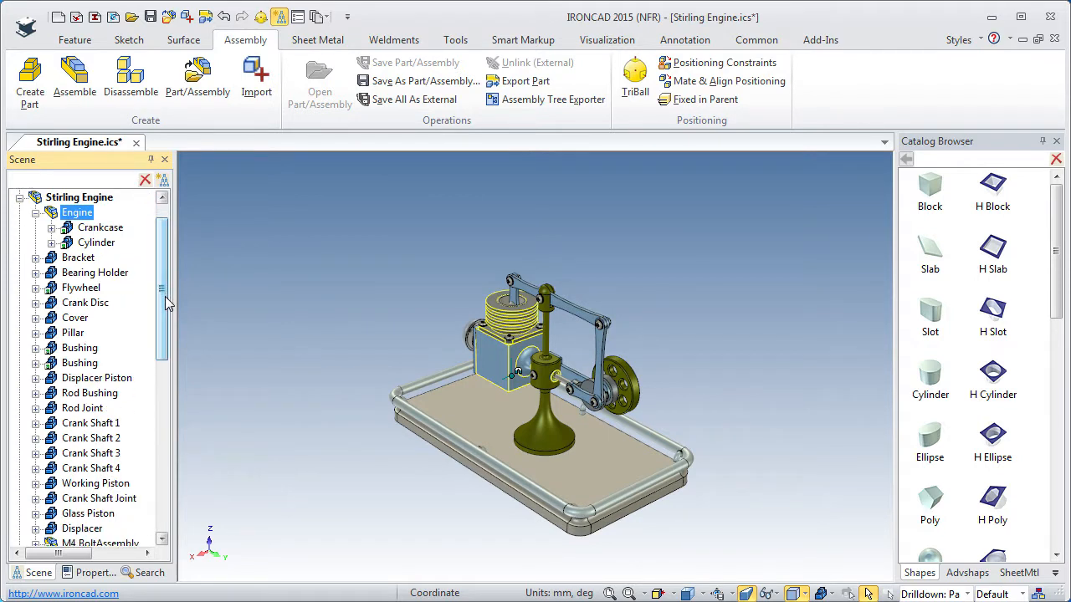
{"action": "scroll", "coordinate": [560, 384], "scroll_direction": "up", "scroll_amount": 6}
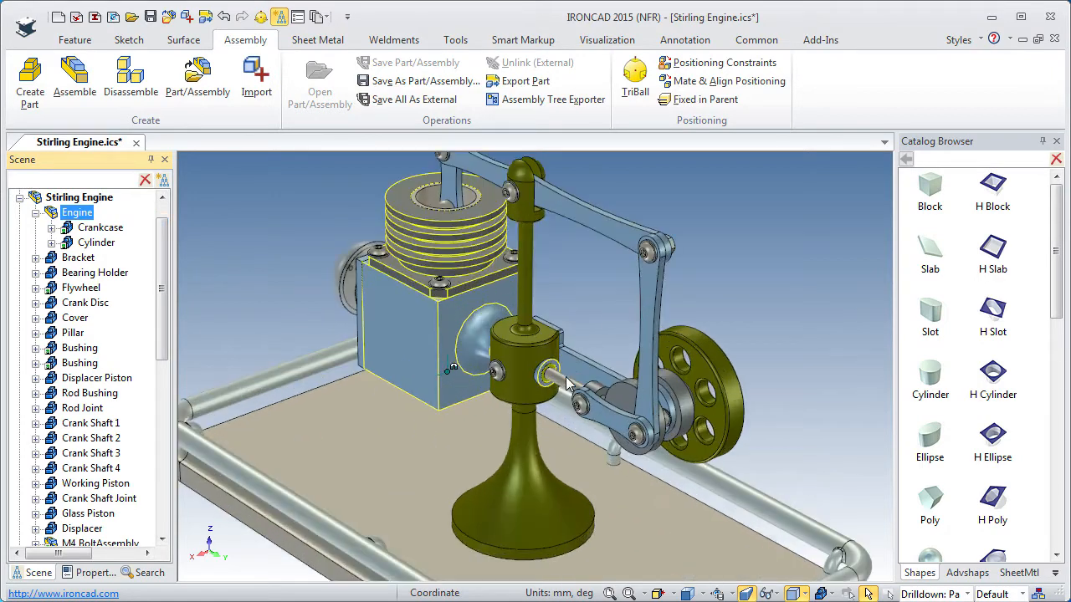
{"action": "left_click", "coordinate": [560, 387]}
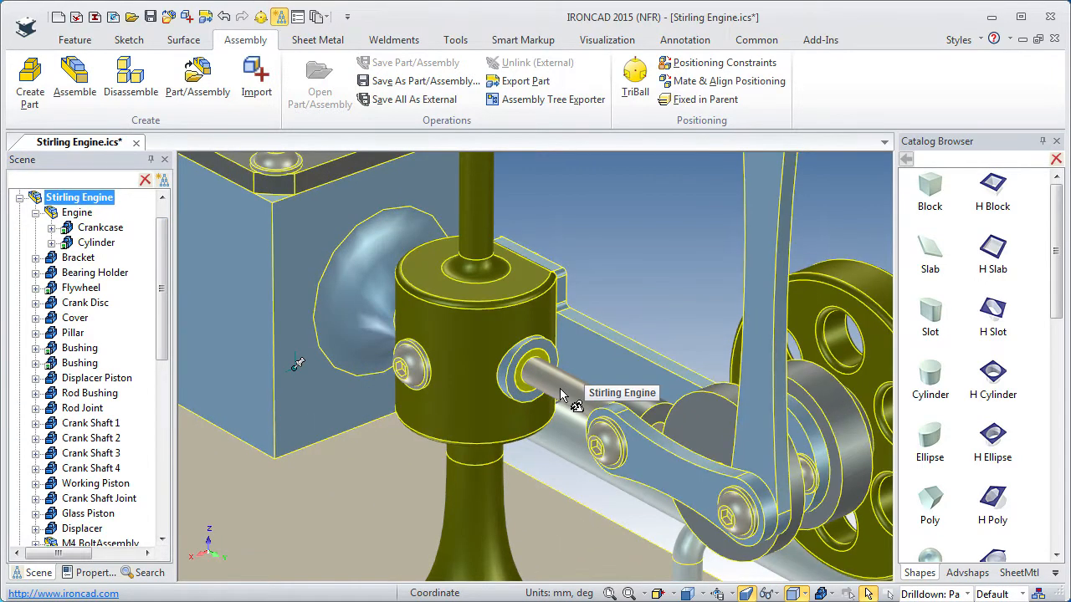
{"action": "key", "text": "Escape"}
{"action": "left_click", "coordinate": [566, 396]}
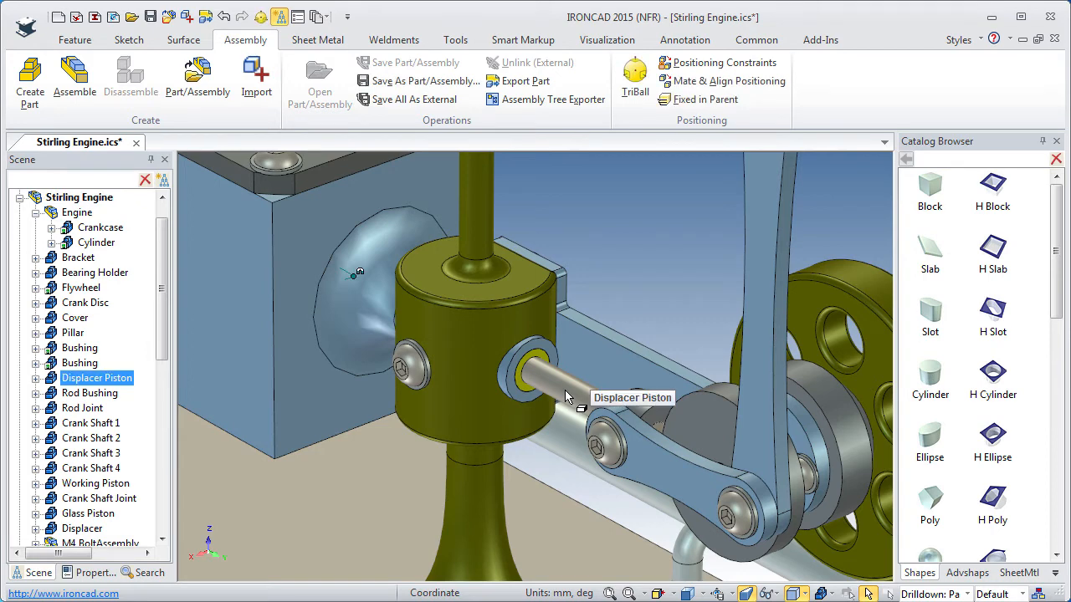
{"action": "scroll", "coordinate": [143, 337], "scroll_direction": "down", "scroll_amount": 2}
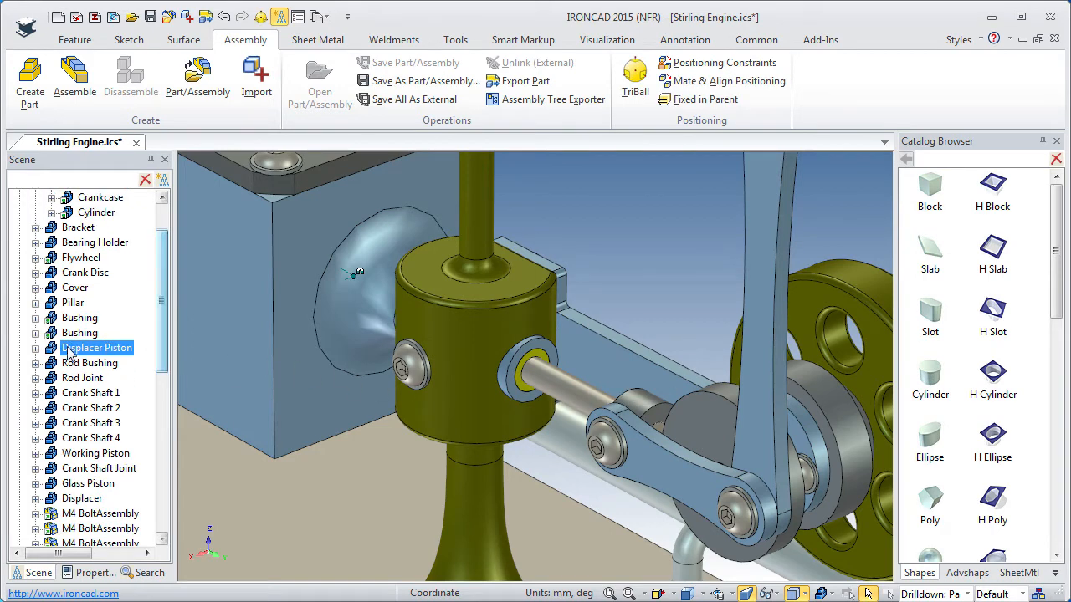
{"action": "left_click_drag", "start_coordinate": [164, 325], "coordinate": [167, 299]}
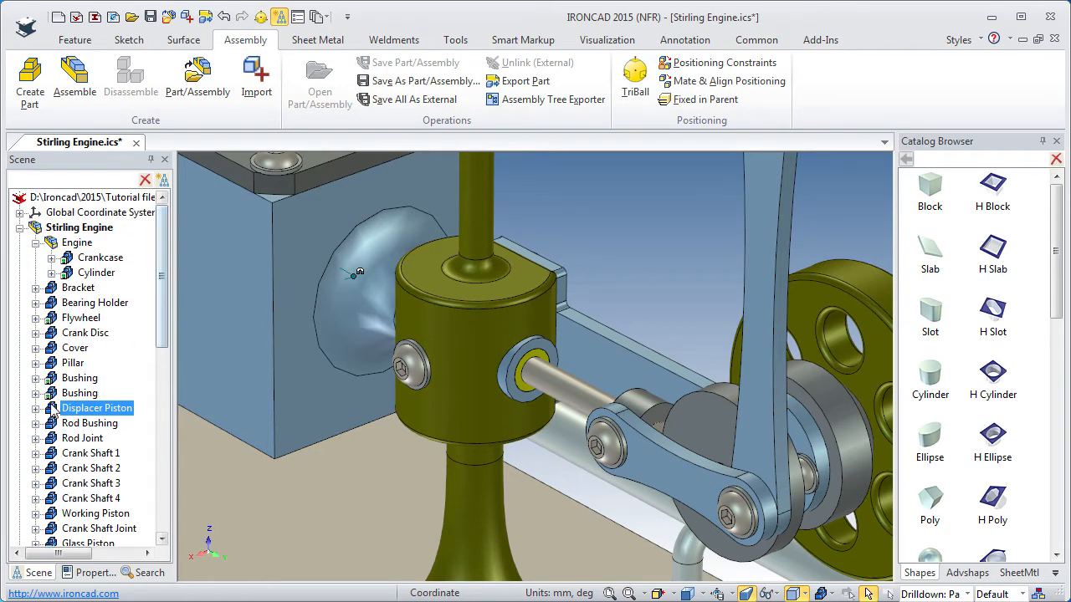
{"action": "left_click_drag", "start_coordinate": [56, 410], "coordinate": [74, 249]}
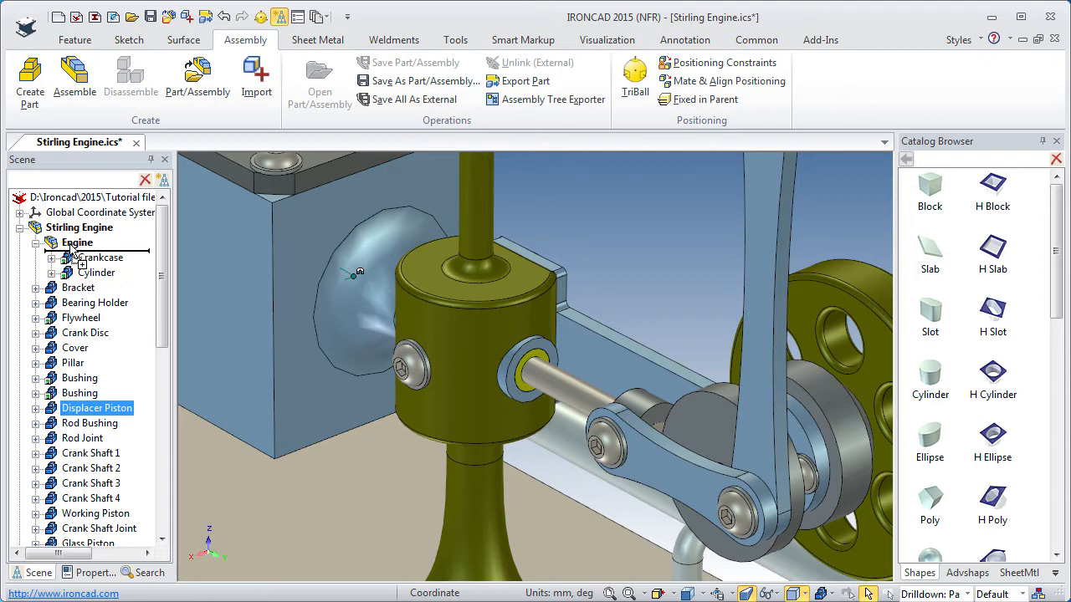
{"action": "left_click_drag", "start_coordinate": [74, 250], "coordinate": [74, 249]}
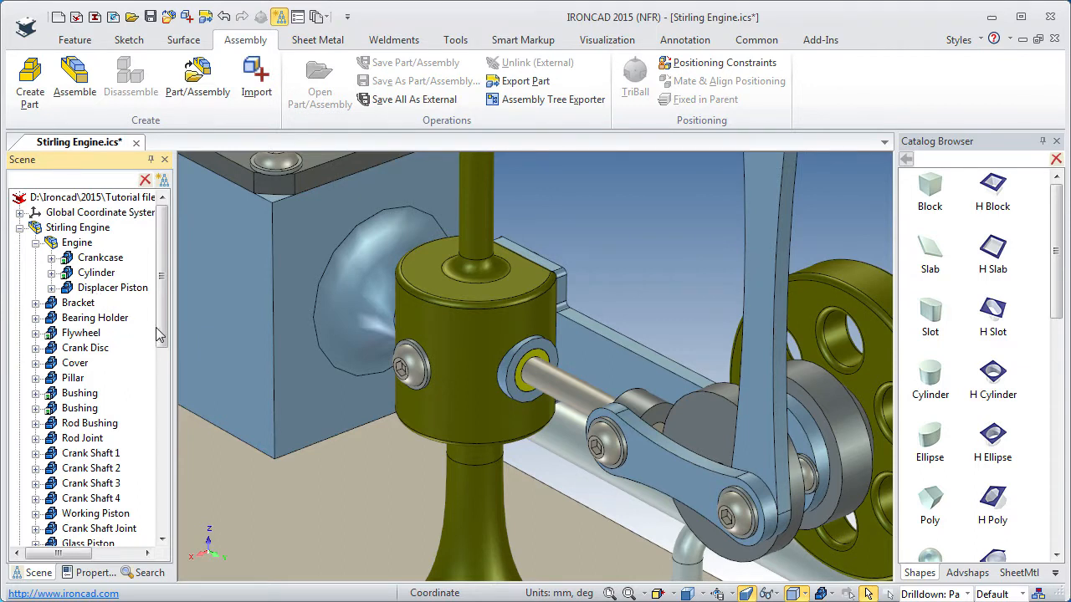
Move the Rod Bushing and Cover parts into the Engine assembly.
{"action": "left_click_drag", "start_coordinate": [165, 319], "coordinate": [164, 328]}
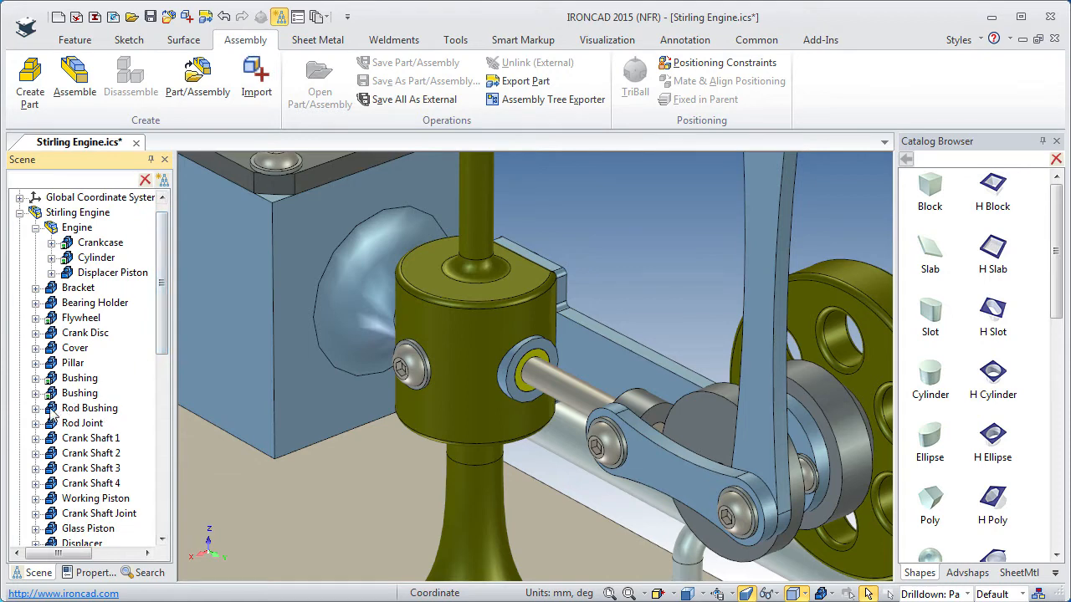
{"action": "left_click_drag", "start_coordinate": [55, 407], "coordinate": [76, 235]}
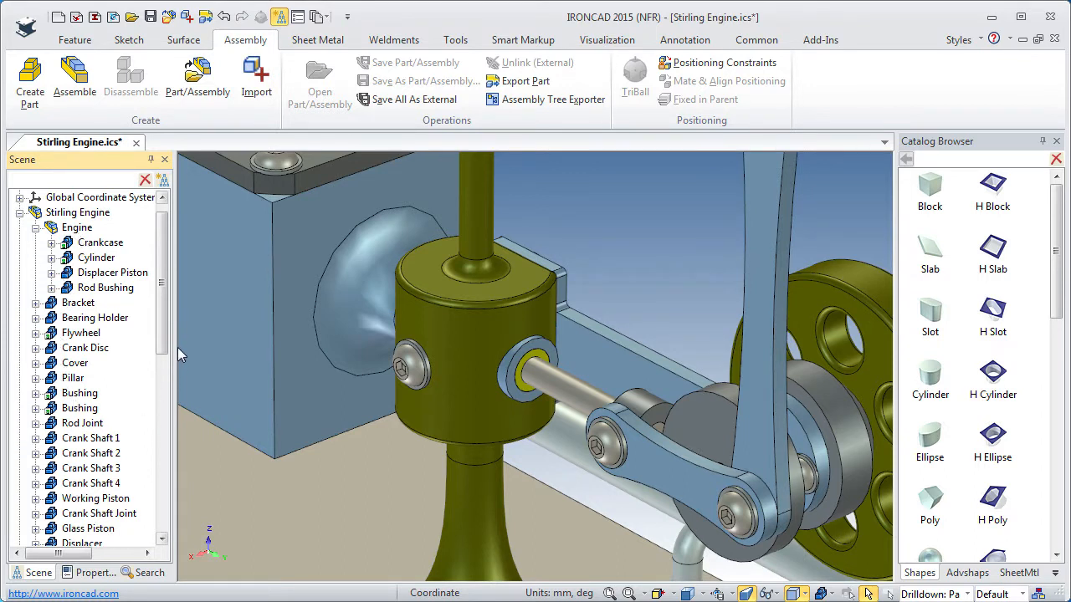
{"action": "left_click", "coordinate": [54, 367]}
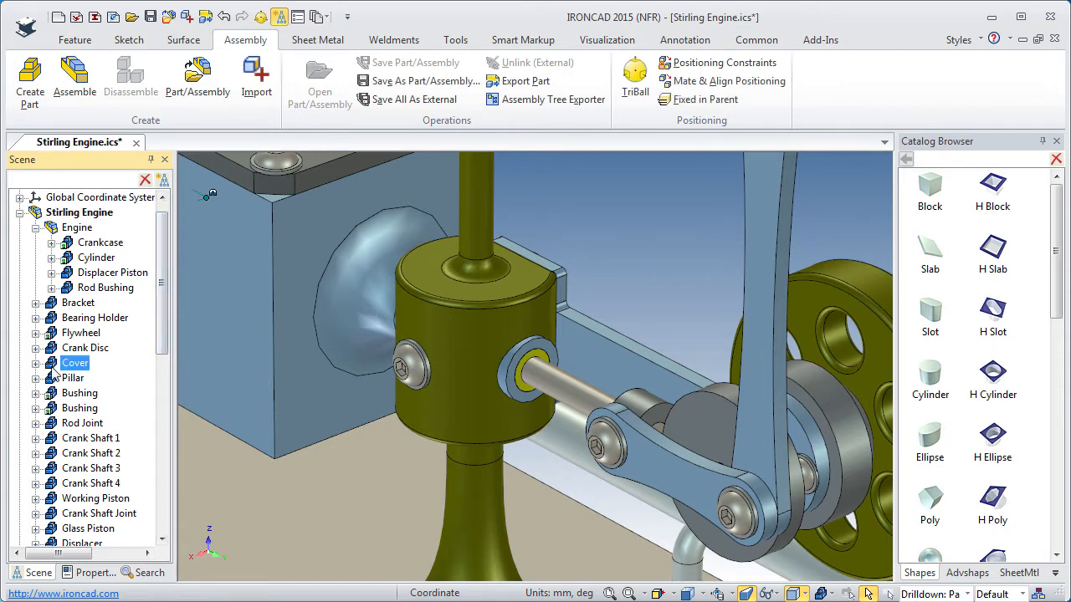
{"action": "left_click_drag", "start_coordinate": [57, 368], "coordinate": [70, 229]}
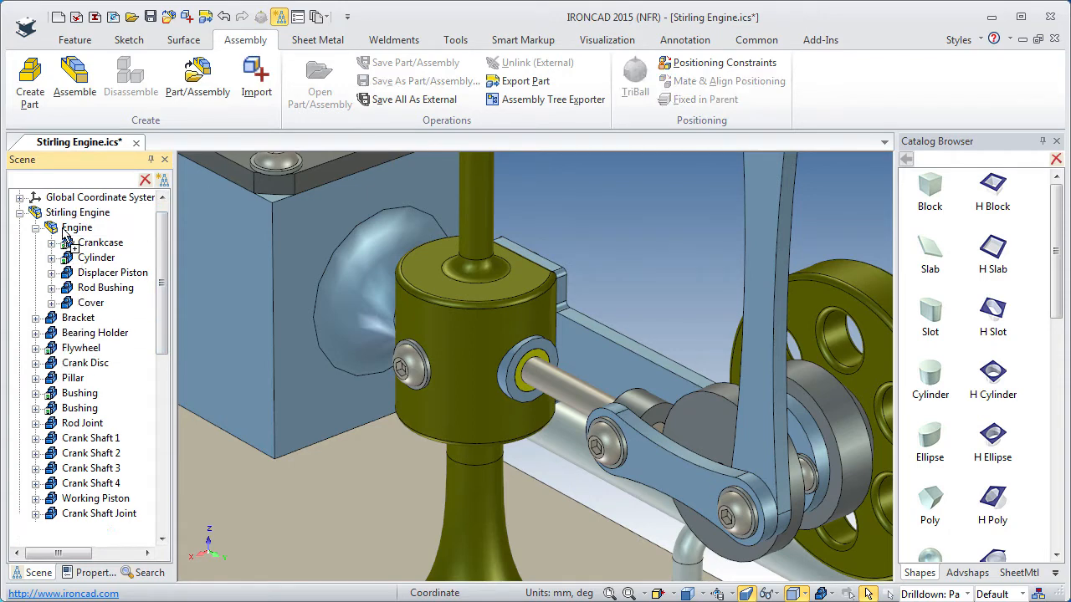
Move the Displacer and Glass Piston parts into the Engine assembly.
{"action": "left_click_drag", "start_coordinate": [163, 315], "coordinate": [164, 343]}
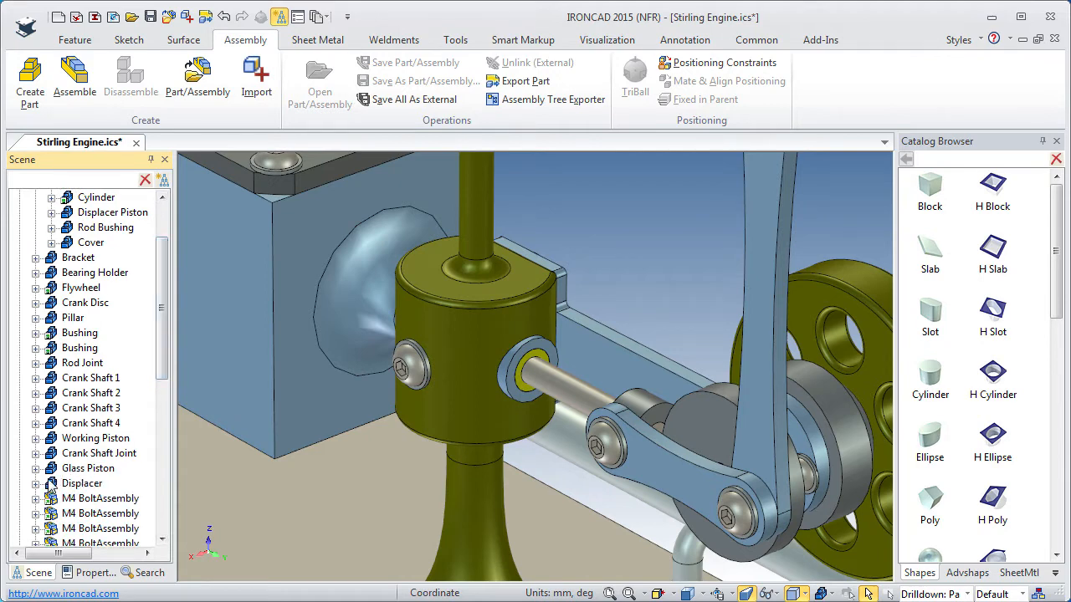
{"action": "left_click_drag", "start_coordinate": [53, 488], "coordinate": [68, 250]}
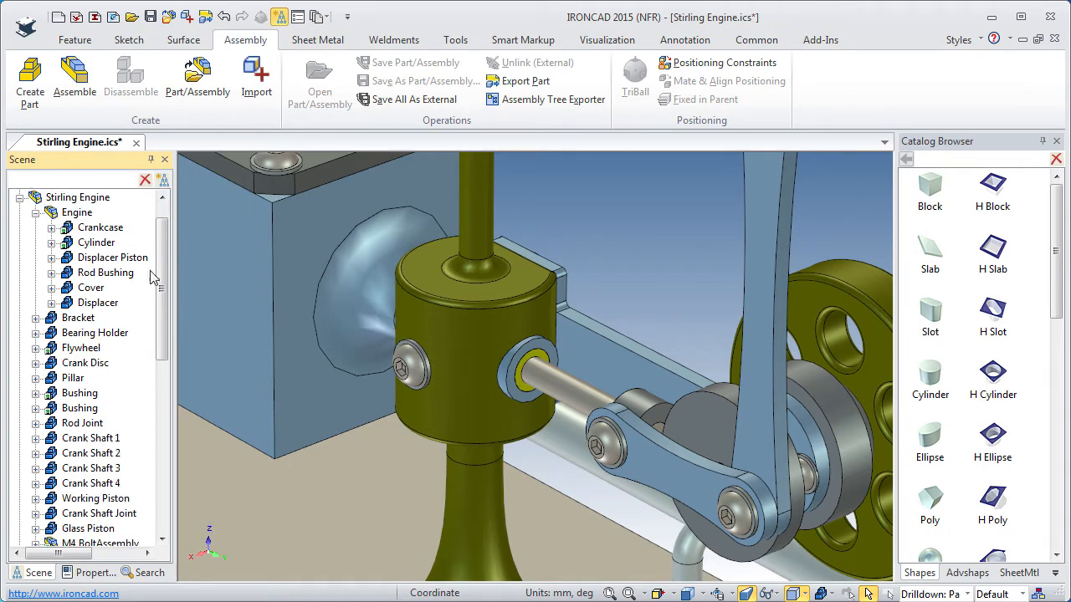
{"action": "left_click_drag", "start_coordinate": [159, 280], "coordinate": [163, 345]}
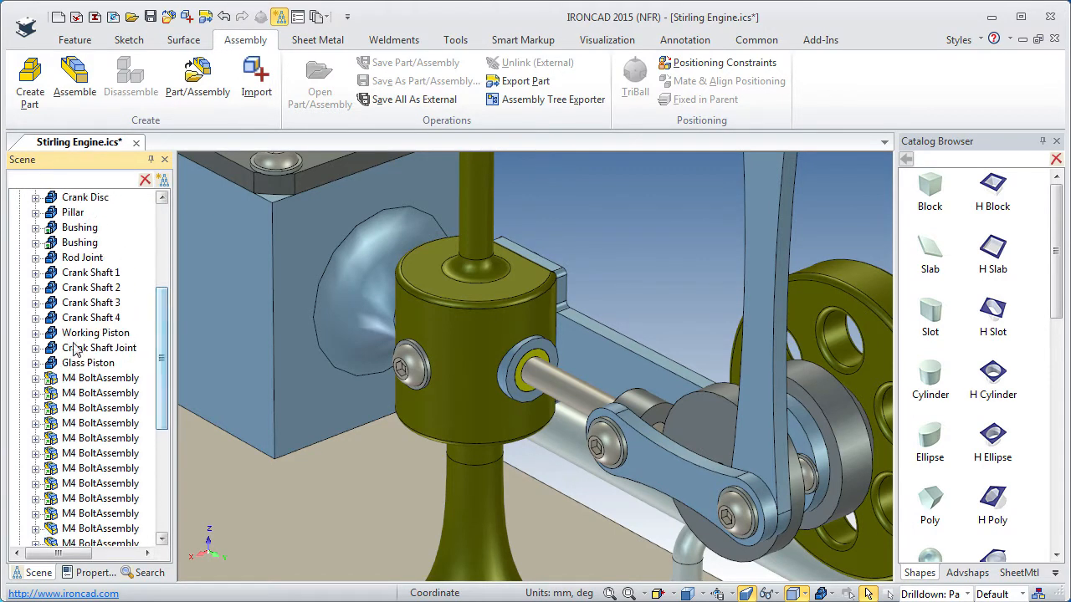
{"action": "left_click_drag", "start_coordinate": [55, 368], "coordinate": [67, 249]}
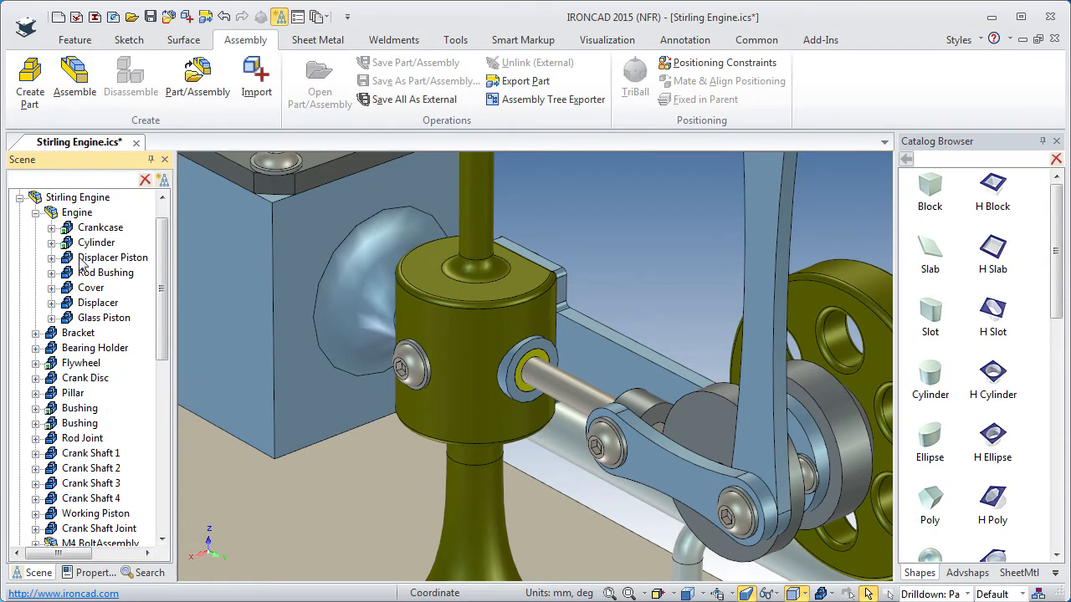
{"action": "left_click", "coordinate": [71, 259]}
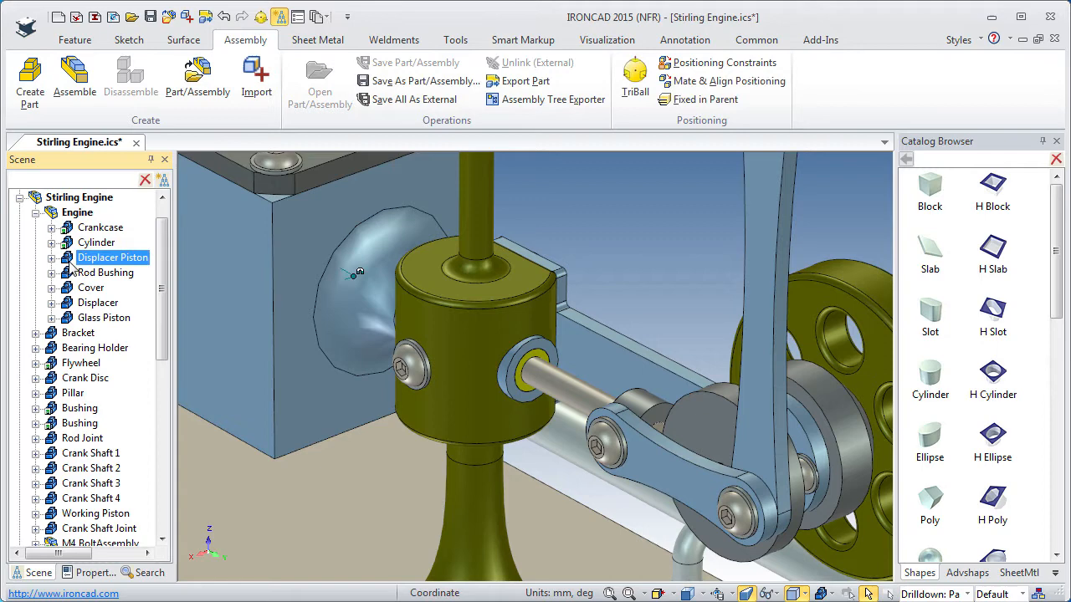
{"action": "left_click", "coordinate": [77, 305]}
{"action": "left_click", "coordinate": [77, 323]}
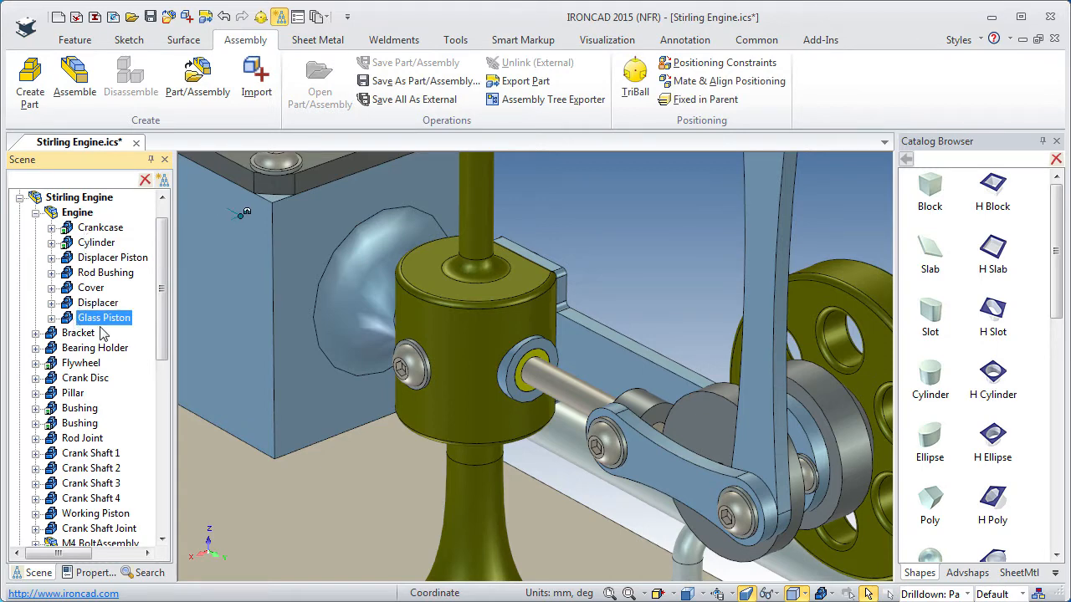
Select the four M4 BoltAssembly instances on the crankcase face around the glass piston.
{"action": "middle_click_drag", "start_coordinate": [233, 355], "coordinate": [353, 374]}
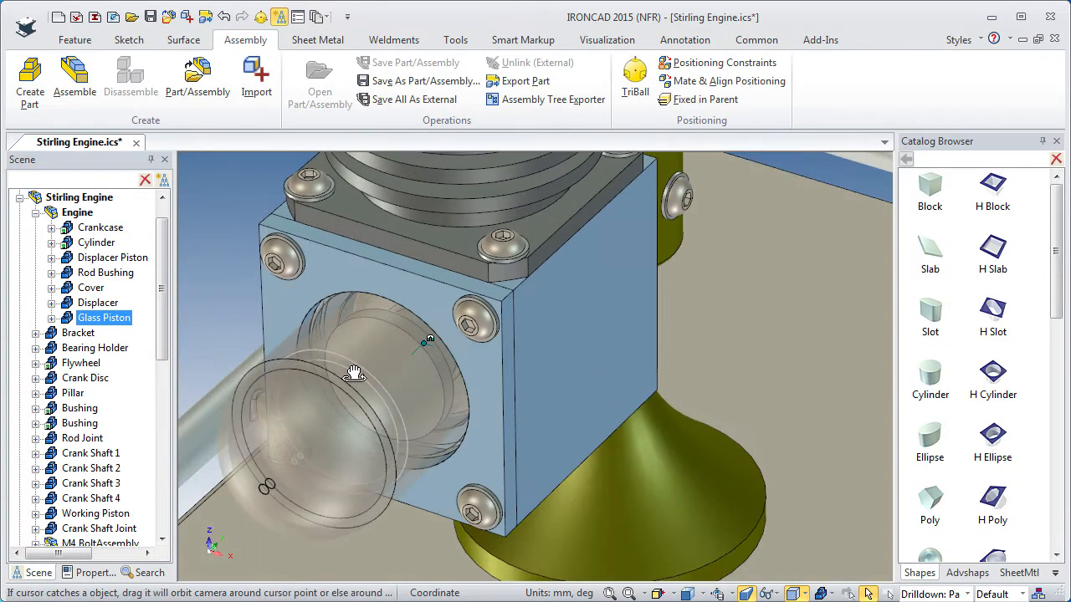
{"action": "left_click", "coordinate": [483, 509]}
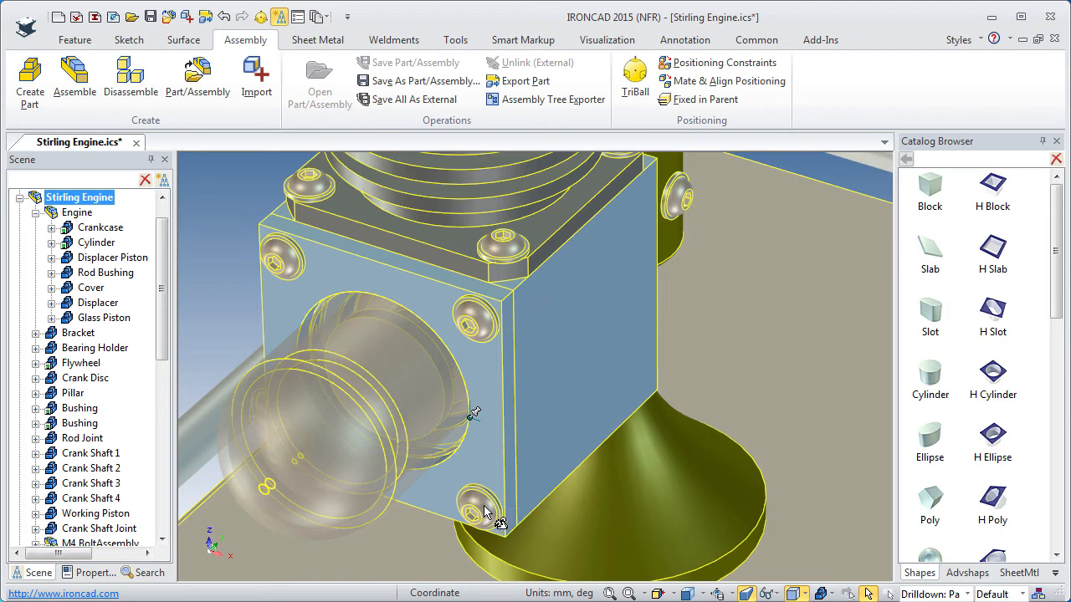
{"action": "left_click", "coordinate": [482, 512]}
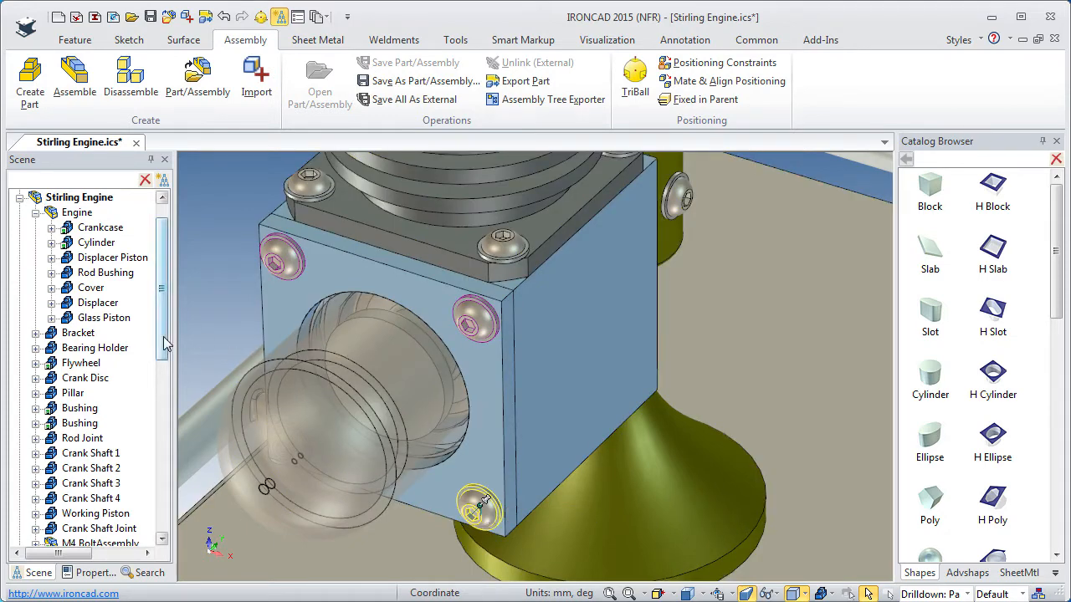
{"action": "left_click_drag", "start_coordinate": [162, 355], "coordinate": [160, 451]}
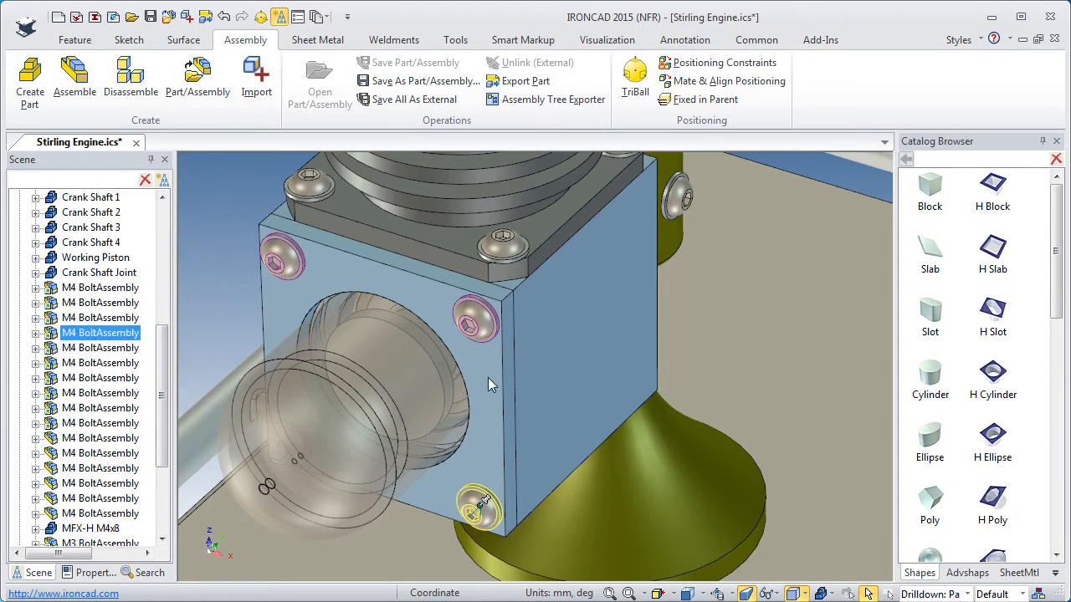
{"action": "left_click", "coordinate": [483, 324], "text": "shift"}
{"action": "left_click", "coordinate": [282, 255], "text": "shift"}
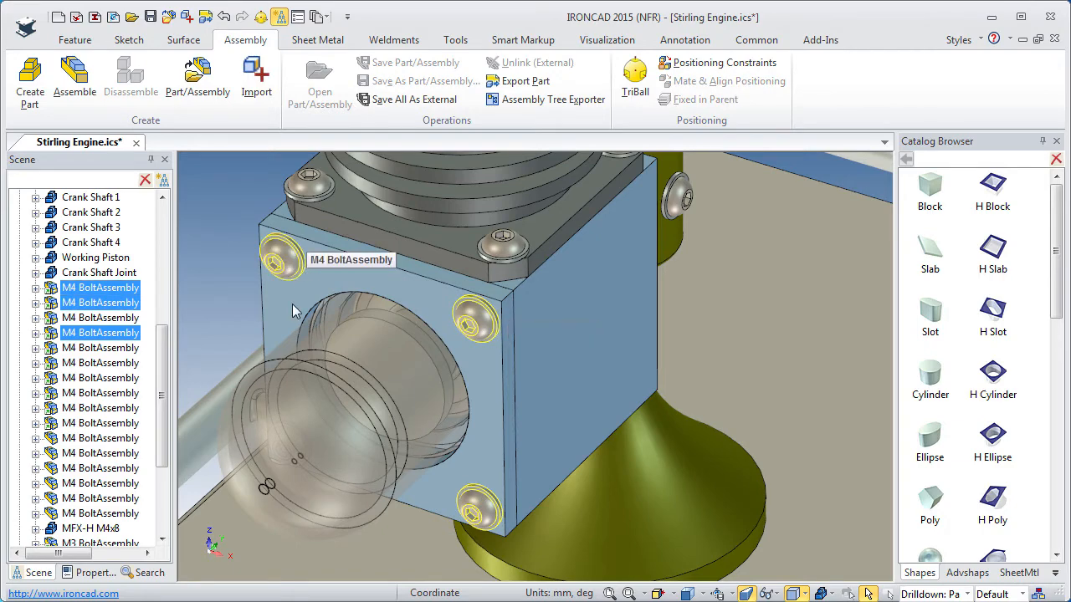
{"action": "middle_click_drag", "start_coordinate": [294, 310], "coordinate": [432, 366]}
{"action": "left_click", "coordinate": [203, 440], "text": "shift"}
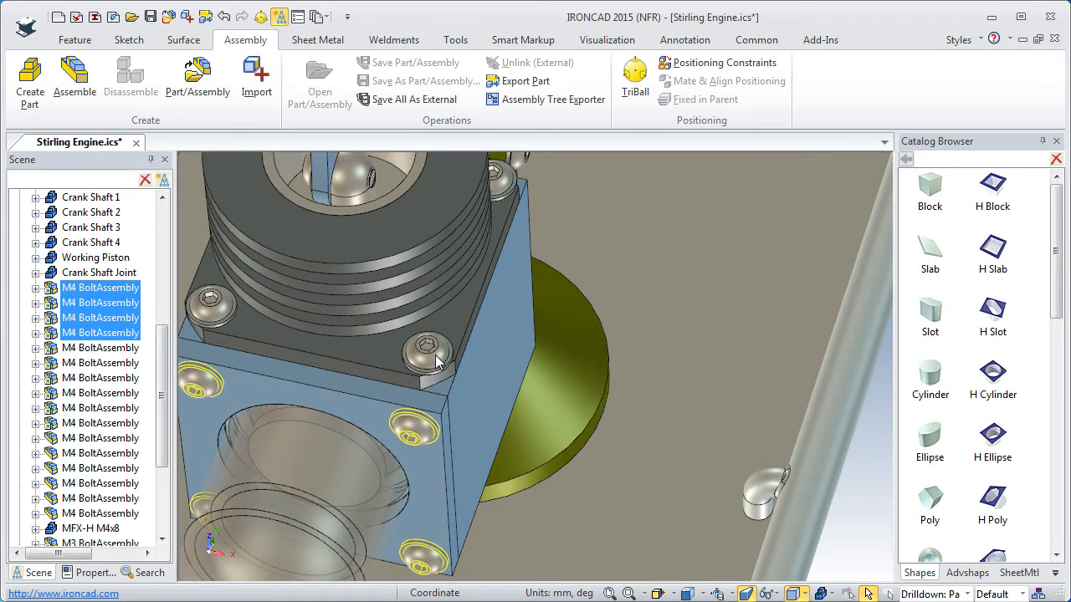
Add the four M4 BoltAssembly instances at the corners of the finned cylinder's base plate to the selection.
{"action": "left_click", "coordinate": [436, 361], "text": "shift"}
{"action": "left_click", "coordinate": [214, 306], "text": "shift"}
{"action": "left_click", "coordinate": [505, 184], "text": "shift"}
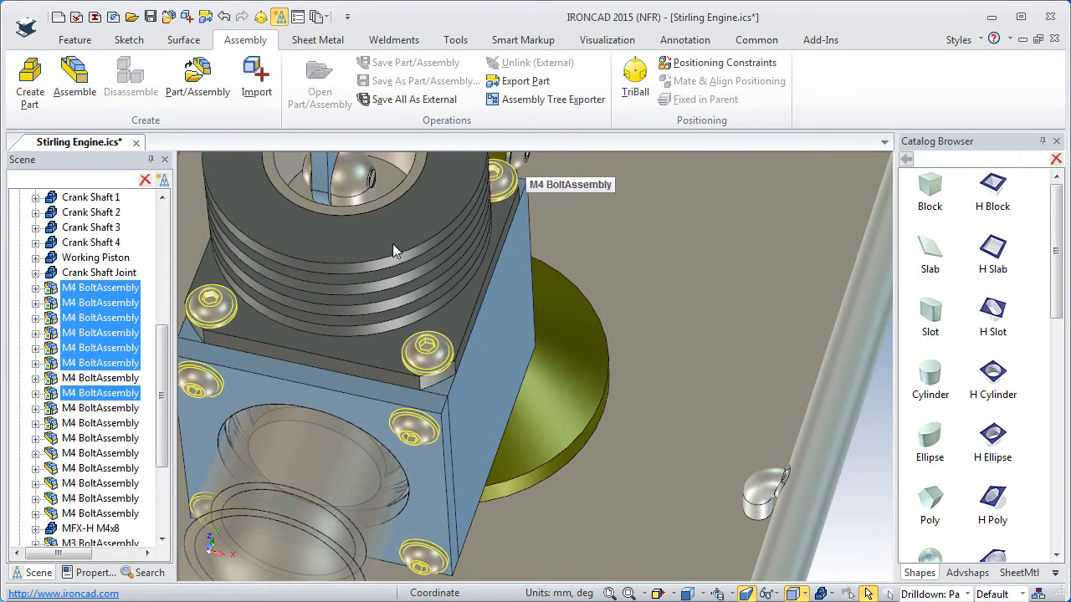
{"action": "middle_click_drag", "start_coordinate": [396, 251], "coordinate": [406, 368]}
{"action": "middle_click_drag", "start_coordinate": [405, 368], "coordinate": [473, 442], "text": "shift"}
{"action": "left_click", "coordinate": [416, 339], "text": "shift"}
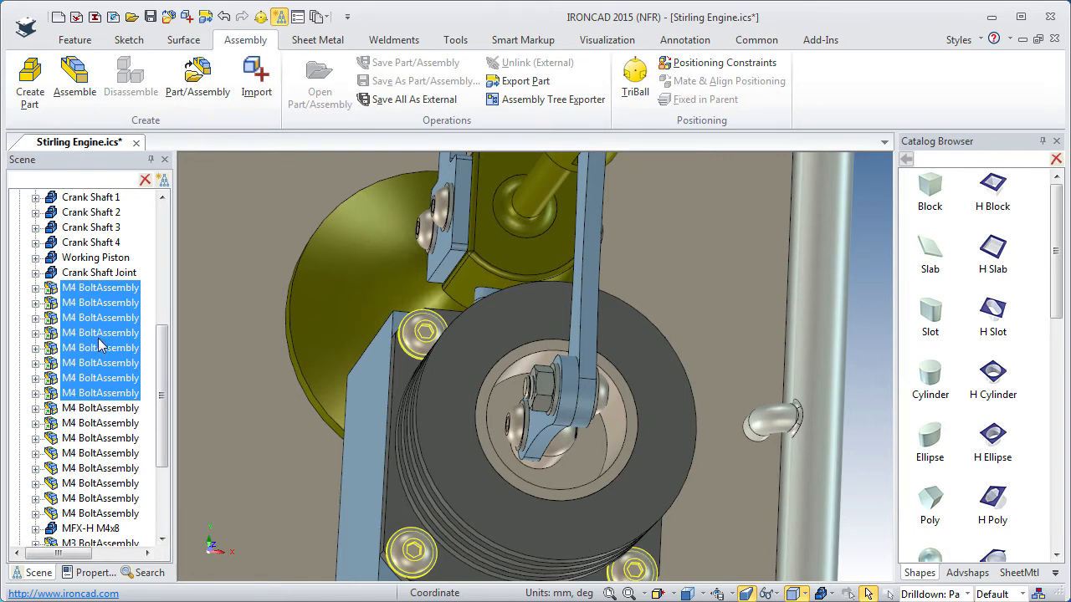
Group the eight selected M4 BoltAssembly instances into a temporary assembly and move it into the Engine assembly.
{"action": "right_click", "coordinate": [92, 389]}
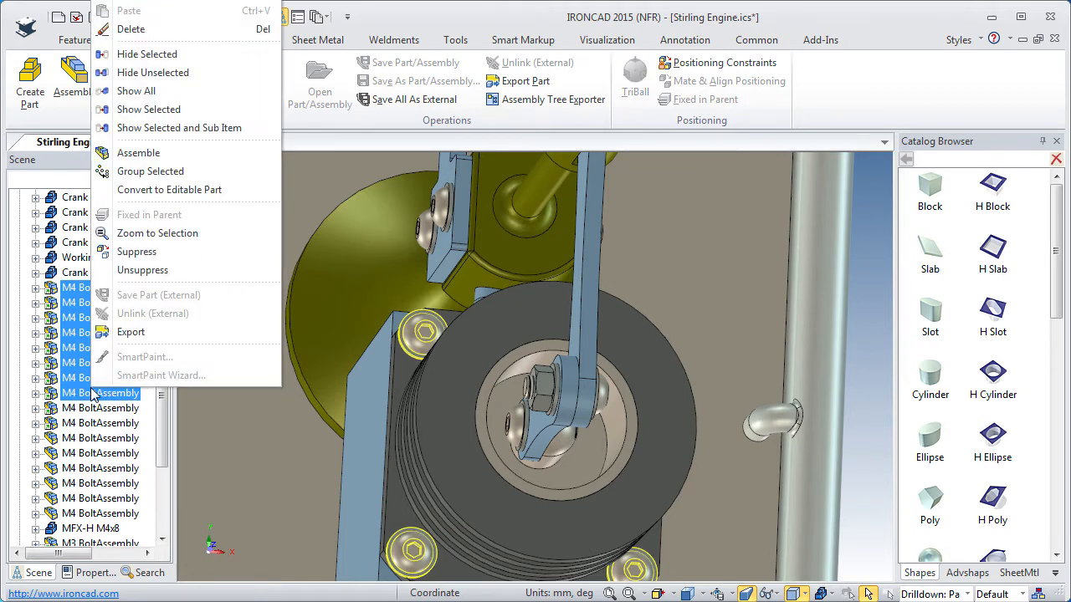
{"action": "left_click", "coordinate": [136, 154]}
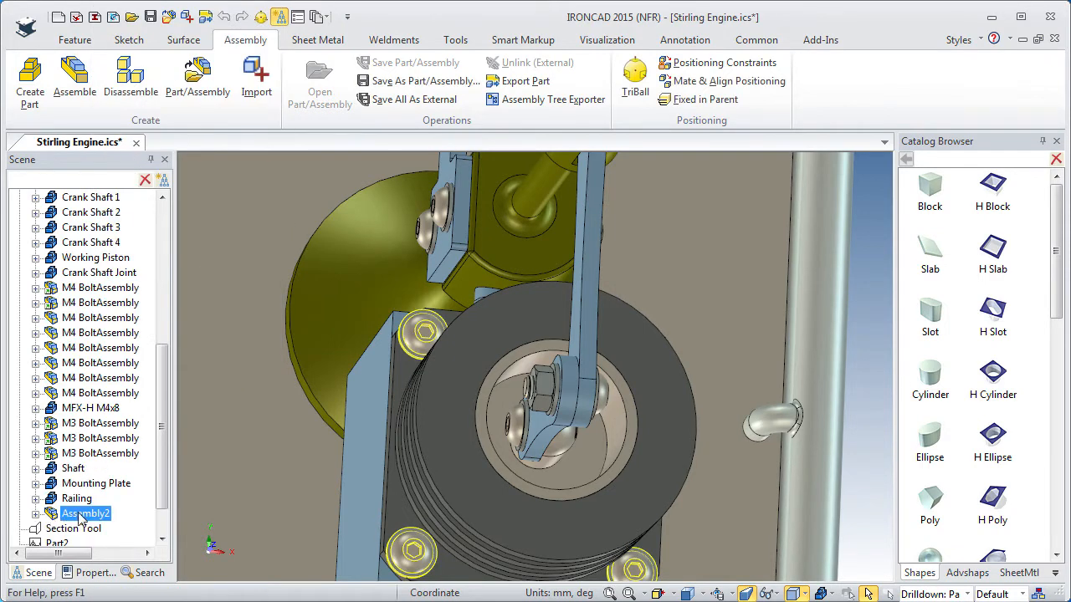
{"action": "left_click_drag", "start_coordinate": [57, 519], "coordinate": [78, 249]}
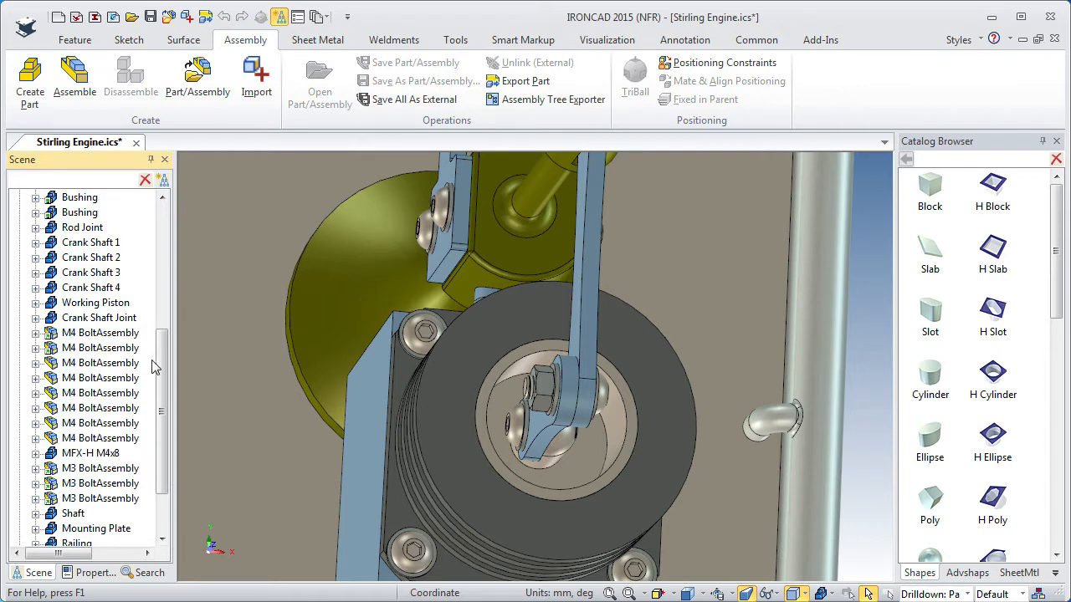
Disassemble Assembly2 inside the Engine assembly so its M4 bolts sit directly under Engine.
{"action": "left_click_drag", "start_coordinate": [156, 368], "coordinate": [160, 212]}
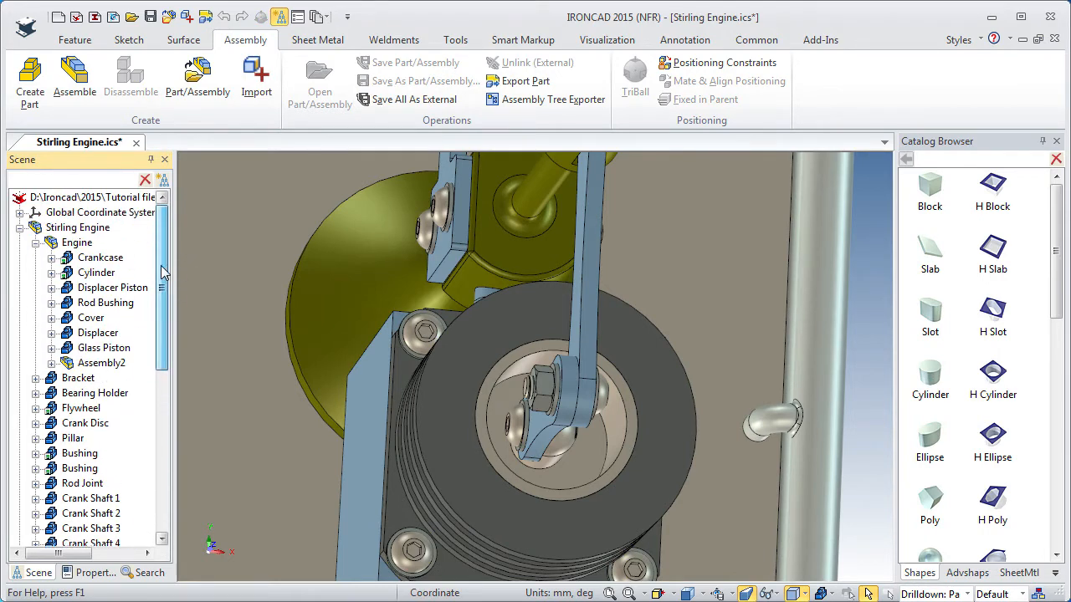
{"action": "left_click", "coordinate": [72, 367]}
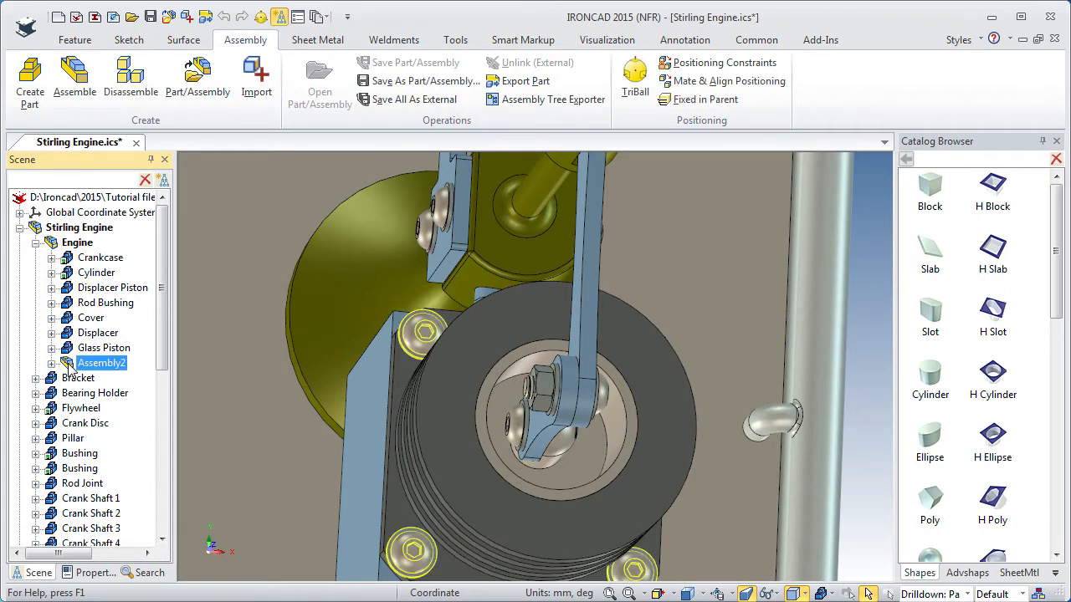
{"action": "right_click", "coordinate": [71, 372]}
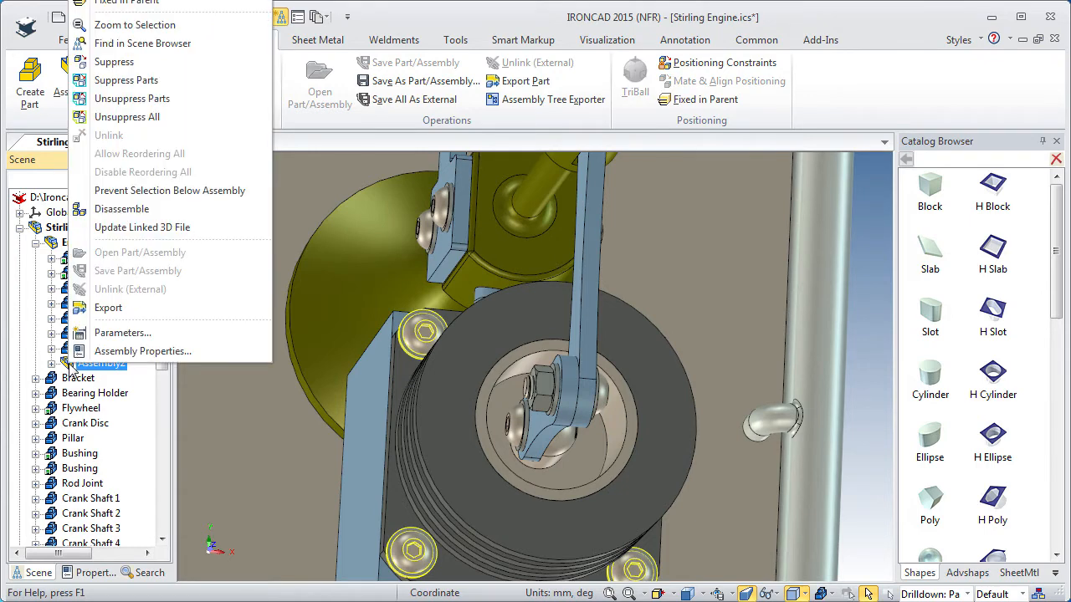
{"action": "left_click", "coordinate": [118, 209]}
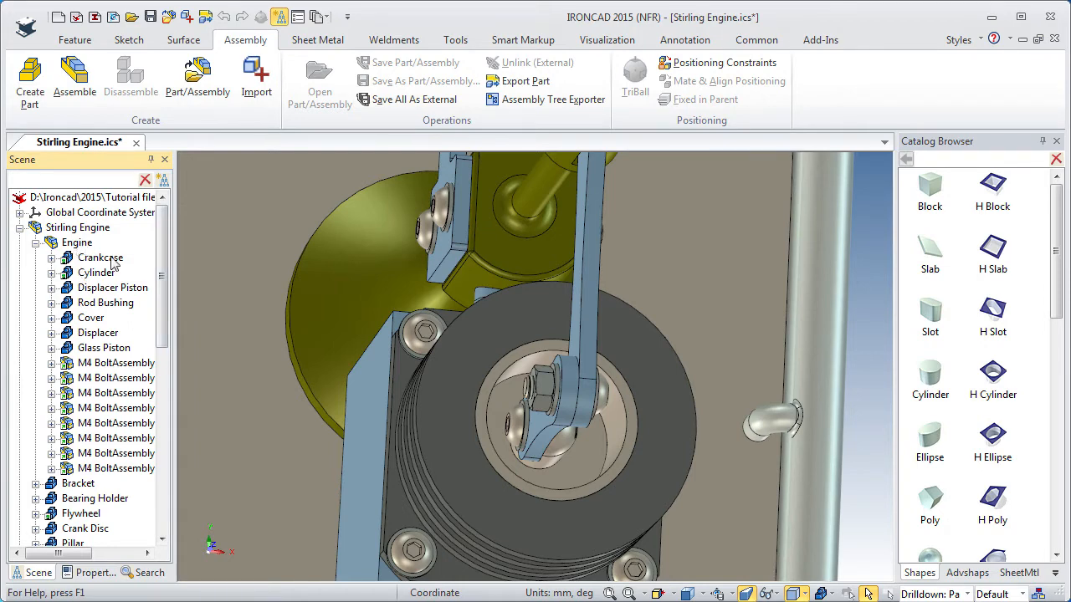
Save the Engine assembly externally as Engine.ics, linked to the current scene, and collapse its branch in the scene tree.
{"action": "middle_click_drag", "start_coordinate": [243, 337], "coordinate": [321, 354]}
{"action": "scroll", "coordinate": [338, 351], "scroll_direction": "down", "scroll_amount": 5}
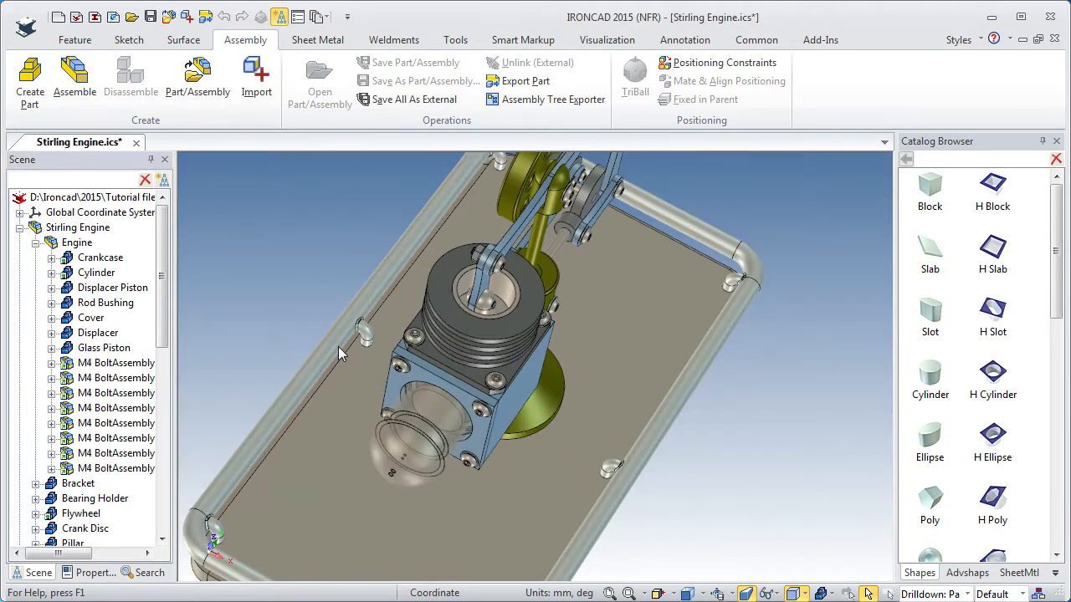
{"action": "left_click", "coordinate": [56, 245]}
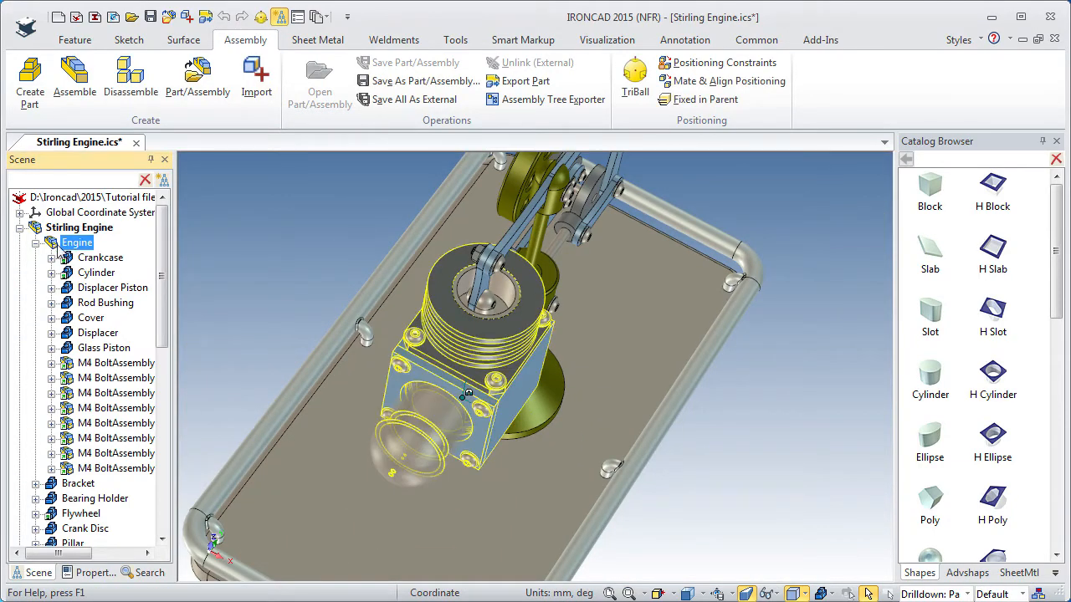
{"action": "left_click", "coordinate": [389, 84]}
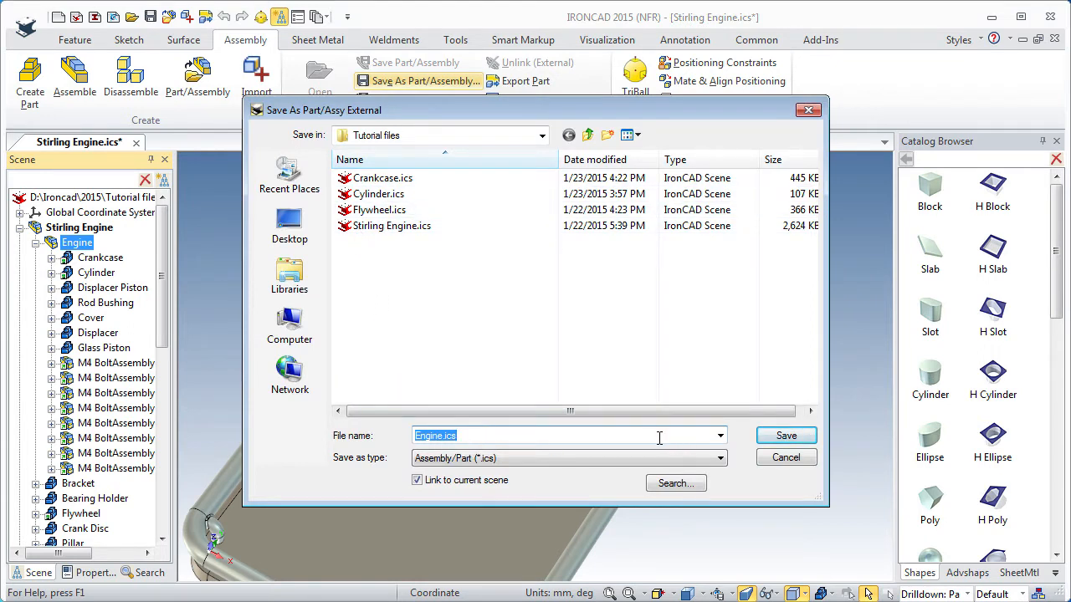
{"action": "left_click", "coordinate": [779, 436]}
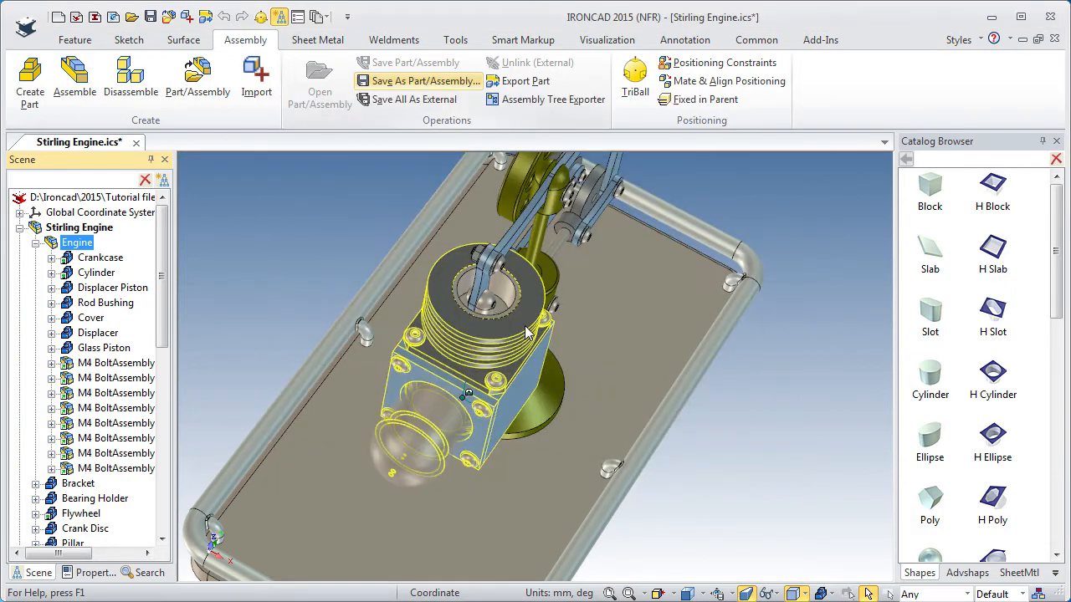
{"action": "left_click", "coordinate": [35, 244]}
{"action": "left_click", "coordinate": [36, 243]}
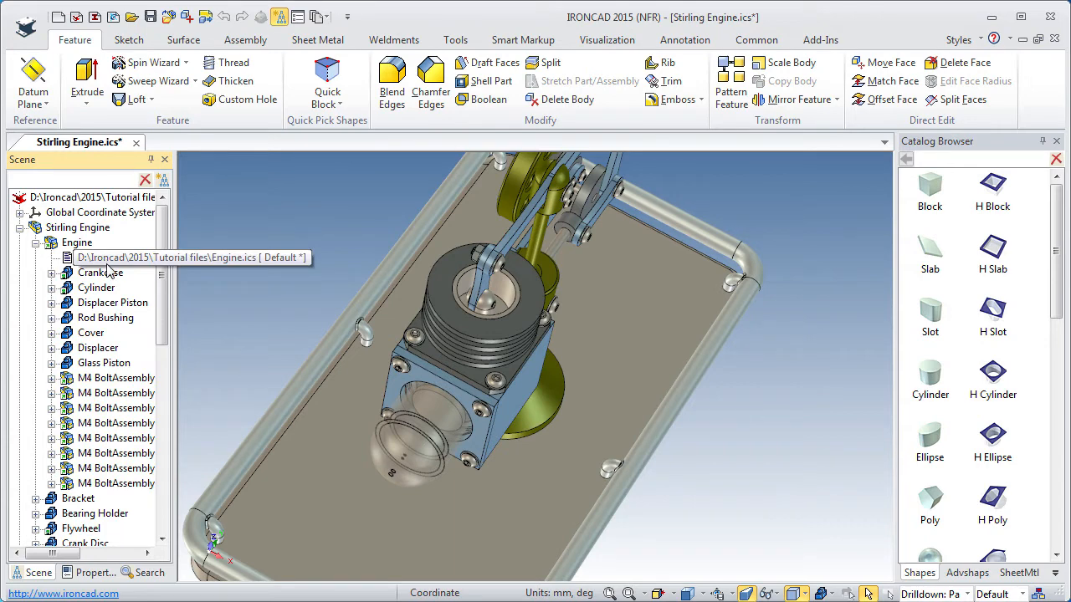
{"action": "left_click", "coordinate": [36, 242]}
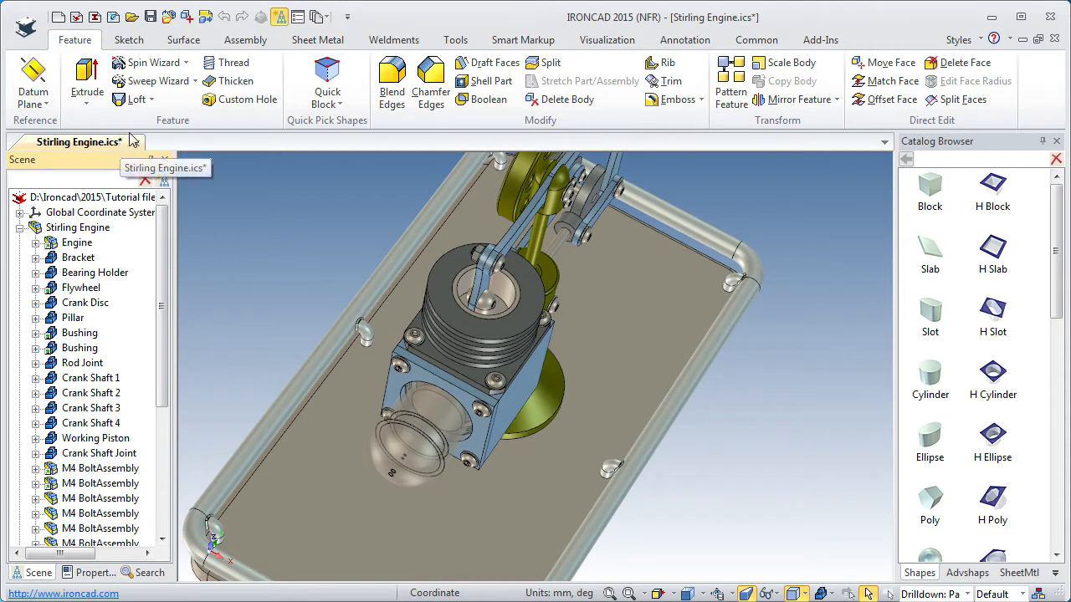
Save Stirling Engine.ics with the whole model fitted in an isometric view and close the file.
{"action": "left_click", "coordinate": [150, 17]}
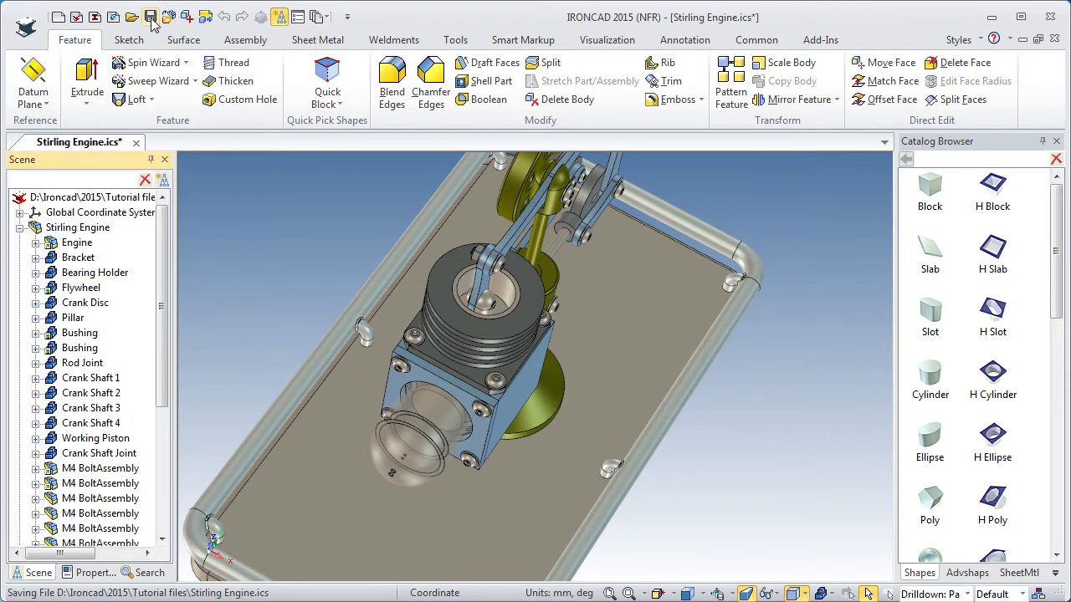
{"action": "left_click", "coordinate": [719, 593]}
{"action": "left_click", "coordinate": [717, 499]}
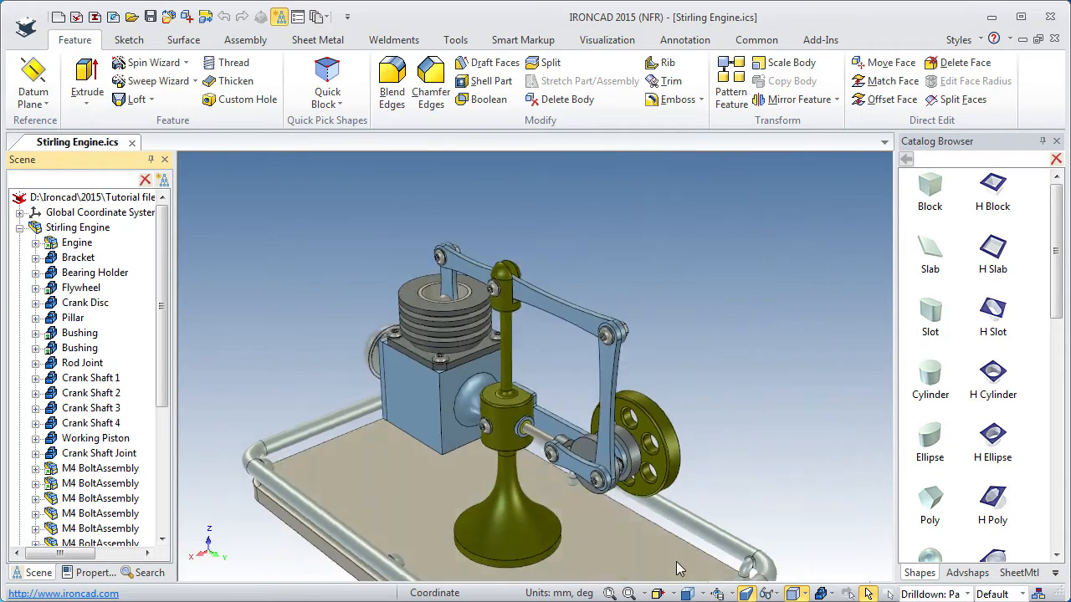
{"action": "left_click", "coordinate": [610, 593]}
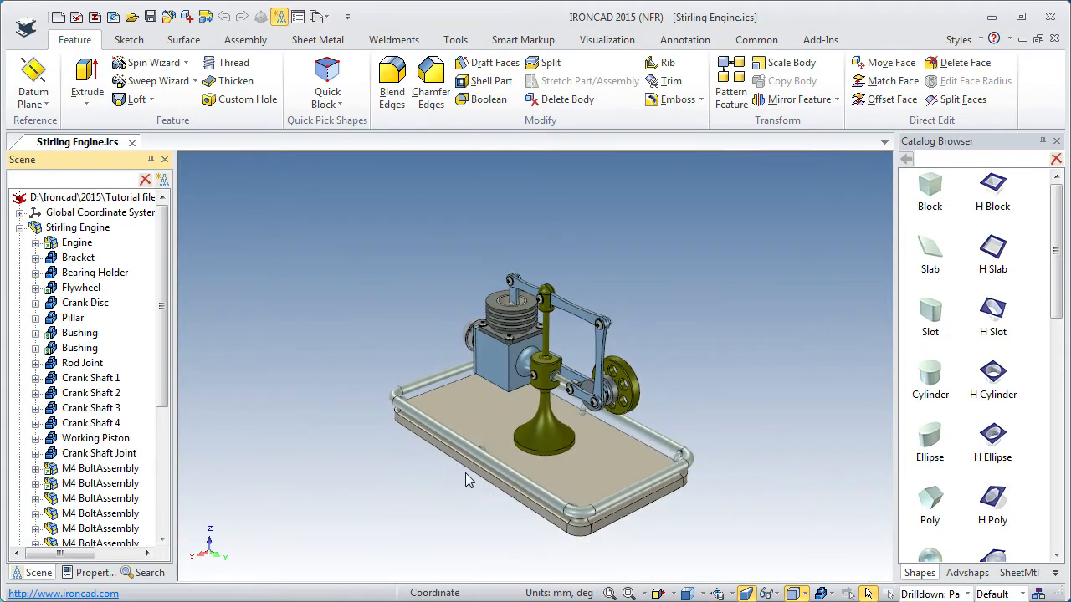
{"action": "left_click", "coordinate": [151, 16]}
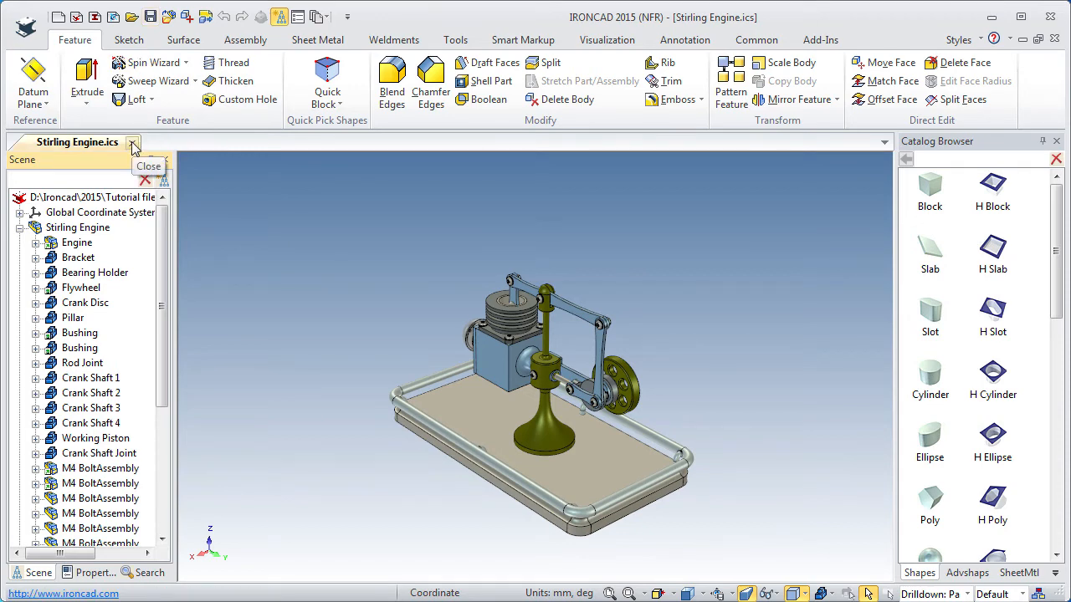
{"action": "left_click", "coordinate": [133, 144]}
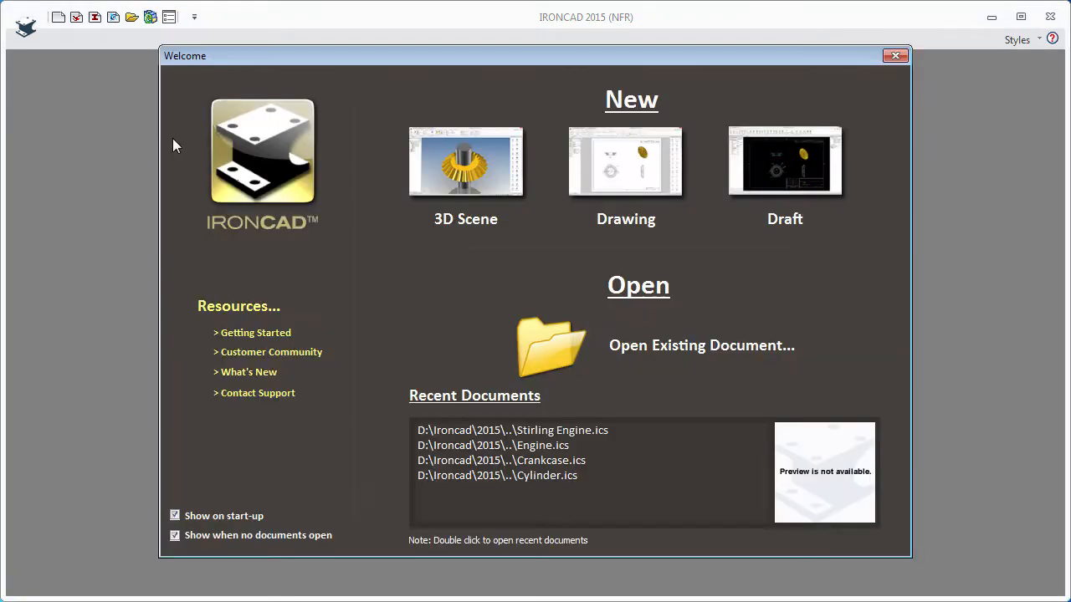
Create a new drawing from the ISO A3 template.
{"action": "left_click", "coordinate": [619, 176]}
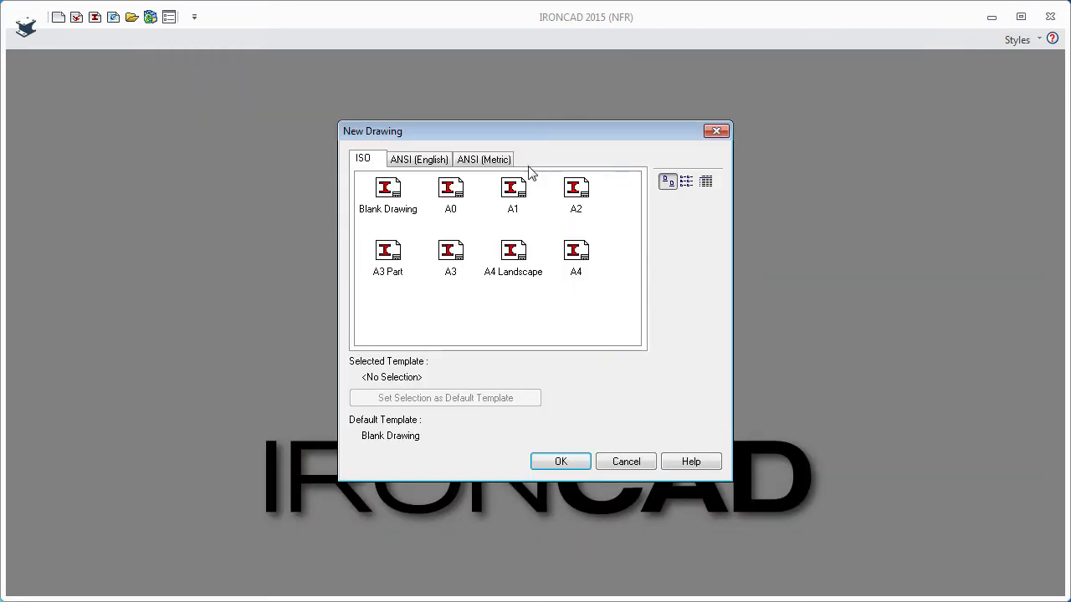
{"action": "left_click", "coordinate": [450, 255]}
{"action": "left_click", "coordinate": [562, 461]}
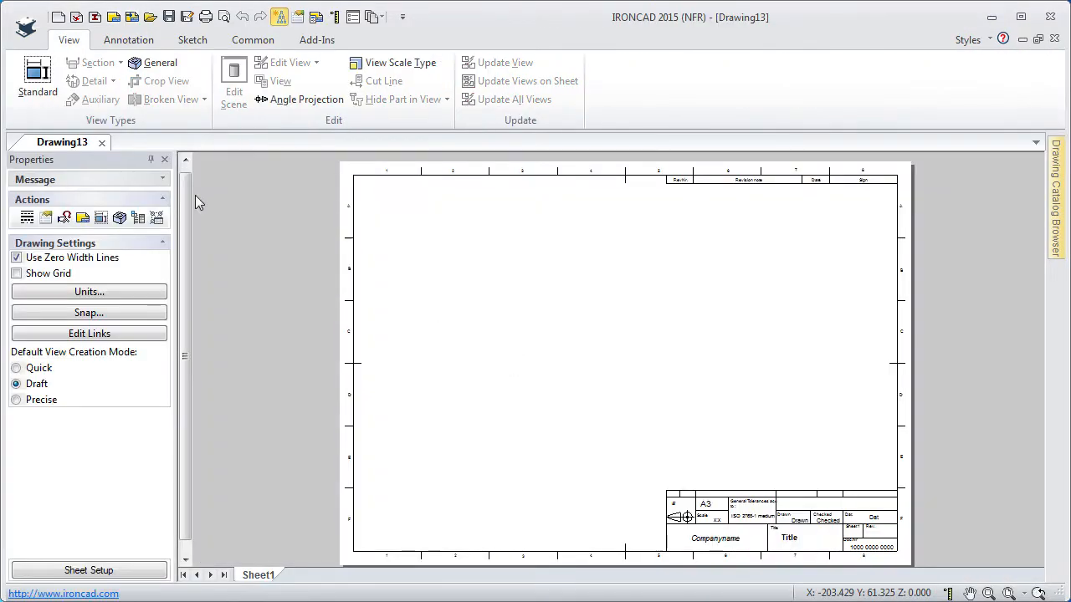
Start creating standard views with Engine.ics from the Tutorial files folder as the part.
{"action": "left_click", "coordinate": [34, 71]}
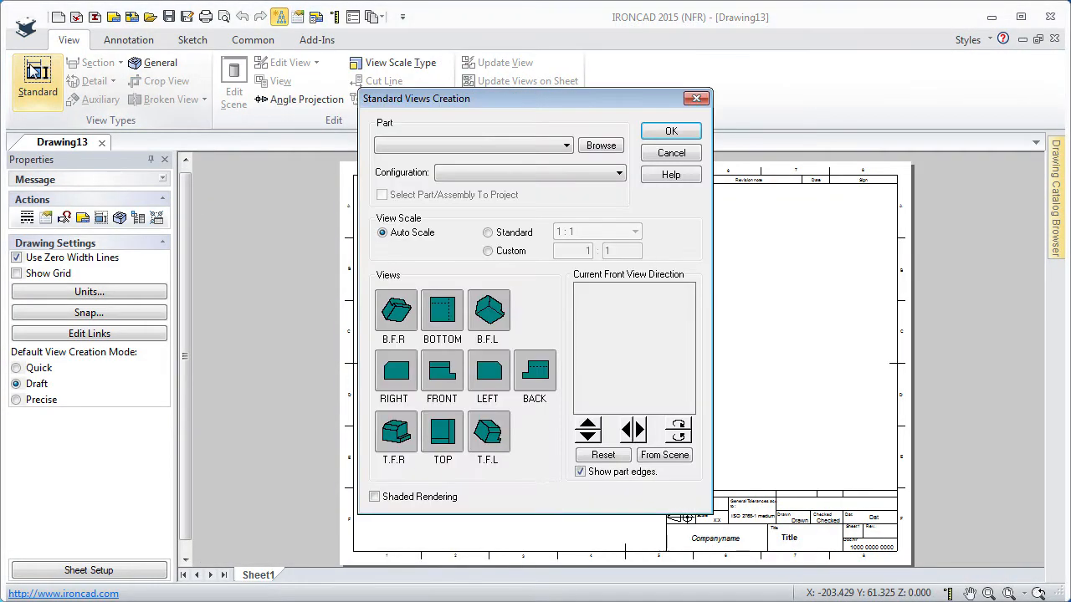
{"action": "left_click", "coordinate": [599, 147]}
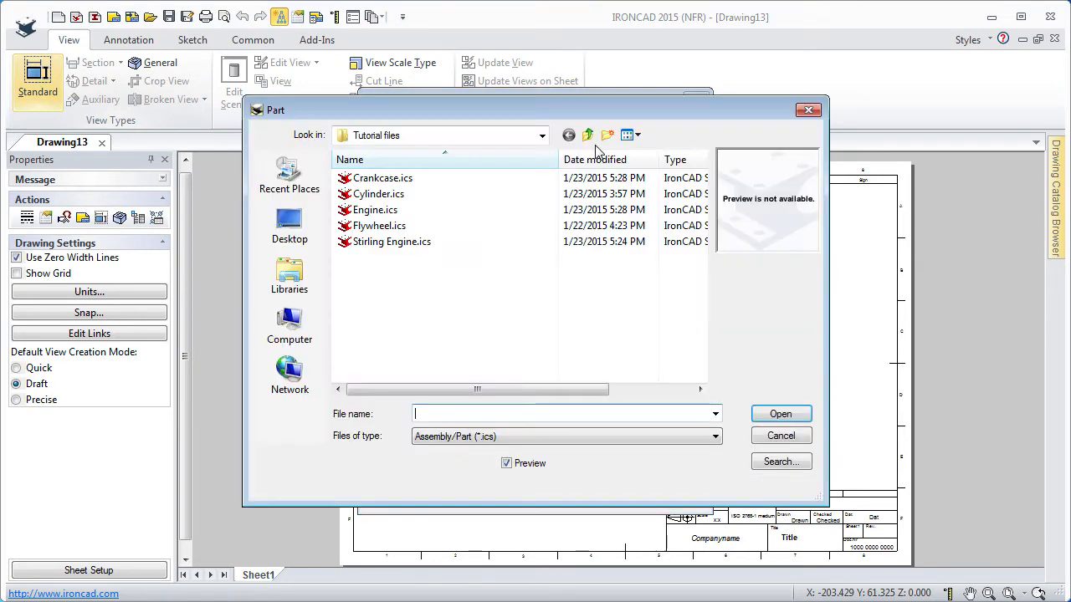
{"action": "double_click", "coordinate": [368, 210]}
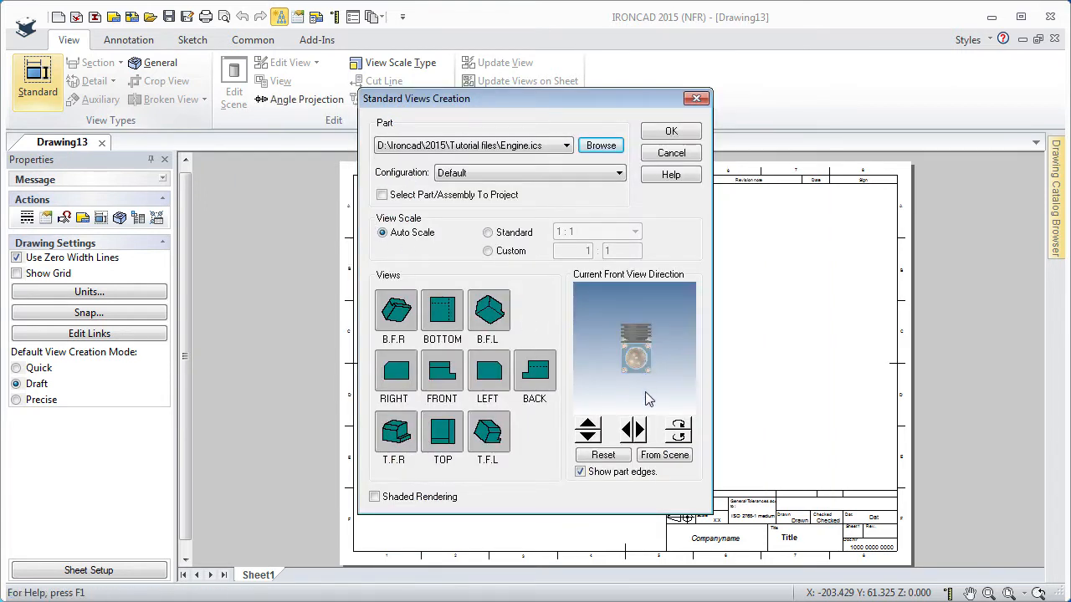
Rotate the front view direction to look down onto the finned cylinder, with the glass piston on its left side.
{"action": "left_click", "coordinate": [636, 428]}
{"action": "left_click", "coordinate": [636, 429]}
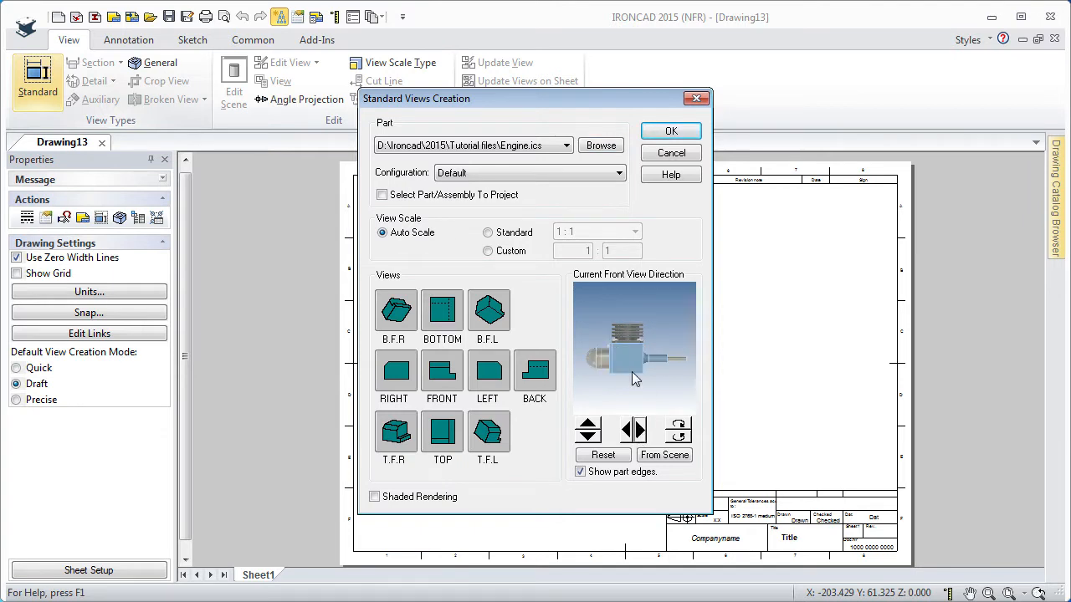
{"action": "left_click", "coordinate": [588, 440]}
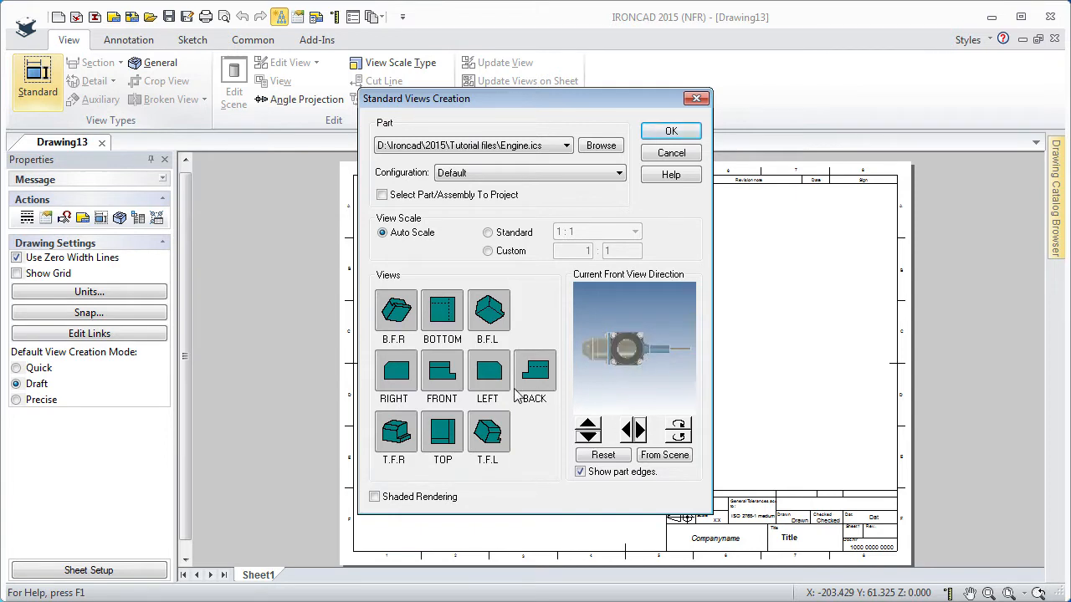
Generate only the front view at auto scale and place it in the lower-left area of the A3 sheet.
{"action": "left_click", "coordinate": [444, 377]}
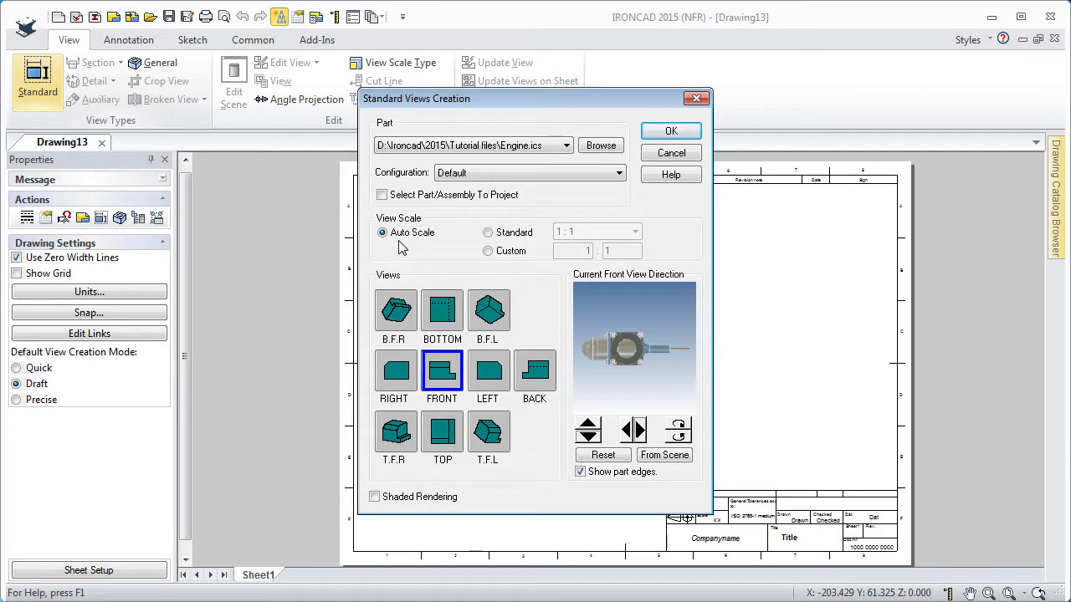
{"action": "left_click", "coordinate": [670, 132]}
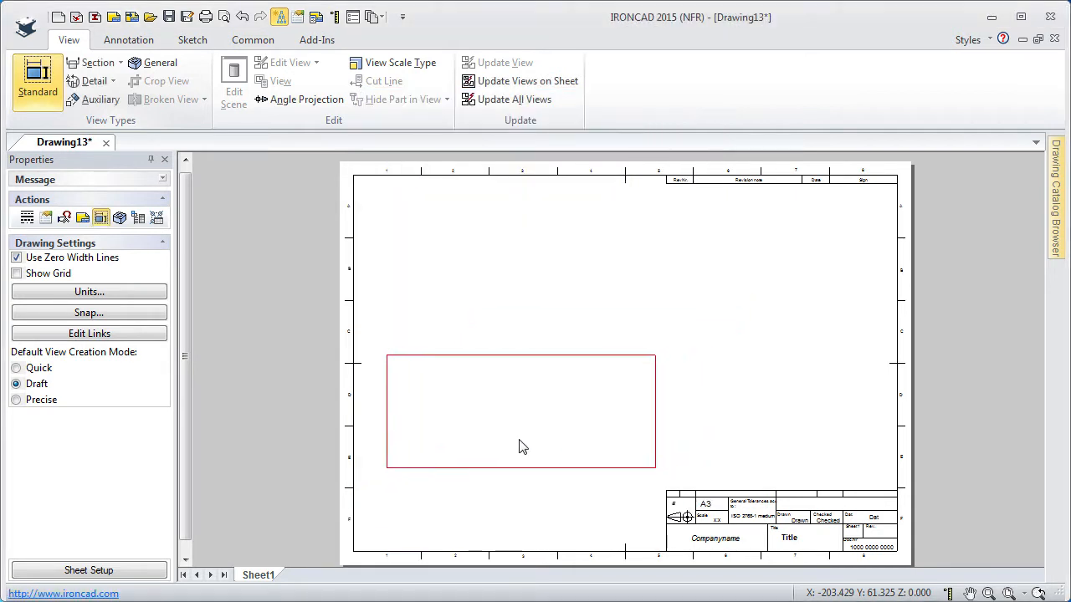
{"action": "left_click", "coordinate": [516, 452]}
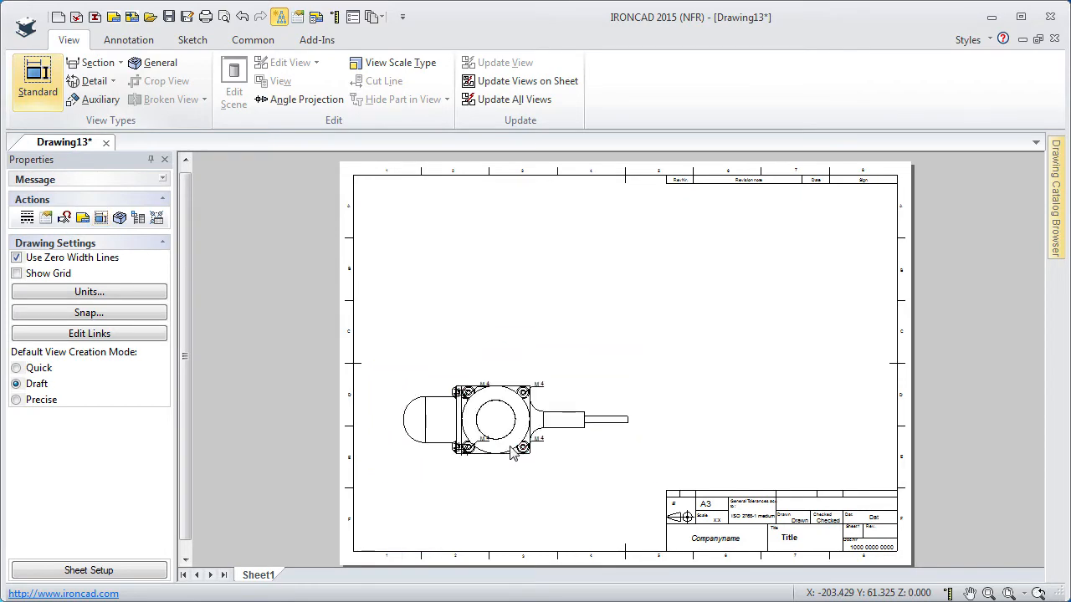
Pull the M 4 dimensions of the two upper cylinder flange bolts clear of the view and hide both.
{"action": "scroll", "coordinate": [514, 427], "scroll_direction": "up", "scroll_amount": 4}
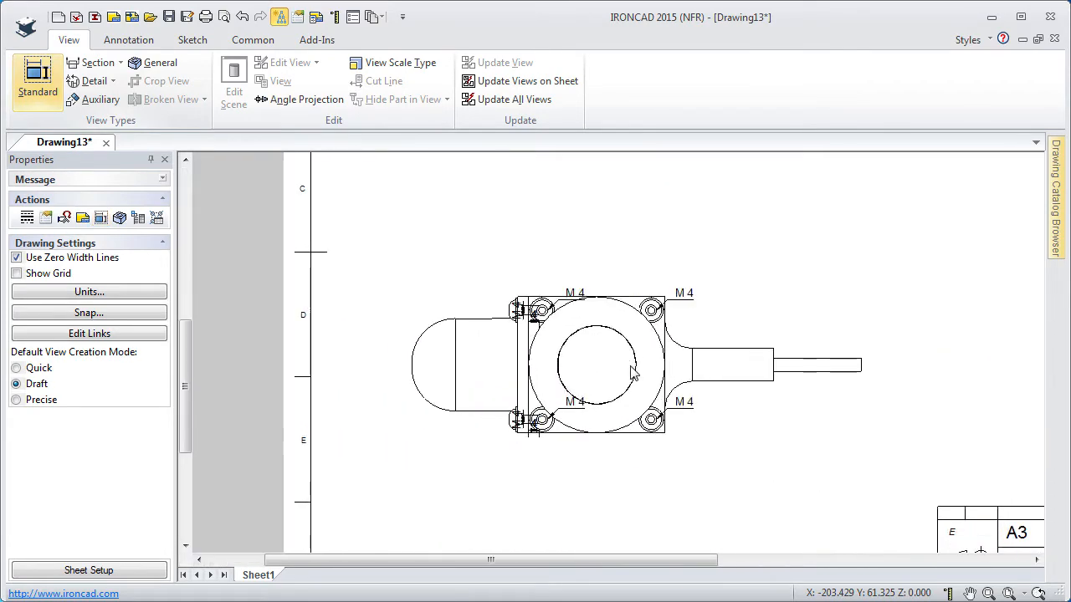
{"action": "scroll", "coordinate": [633, 374], "scroll_direction": "up", "scroll_amount": 1}
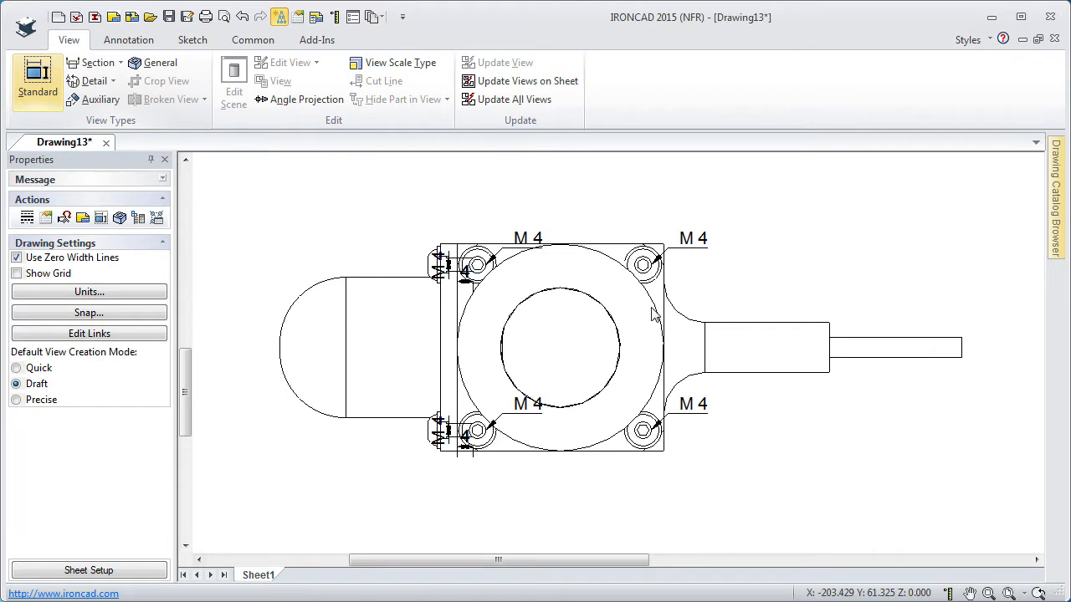
{"action": "mouse_move", "coordinate": [685, 240]}
{"action": "left_mouse_down"}
{"action": "mouse_move", "coordinate": [672, 226]}
{"action": "mouse_move", "coordinate": [684, 232]}
{"action": "left_mouse_up"}
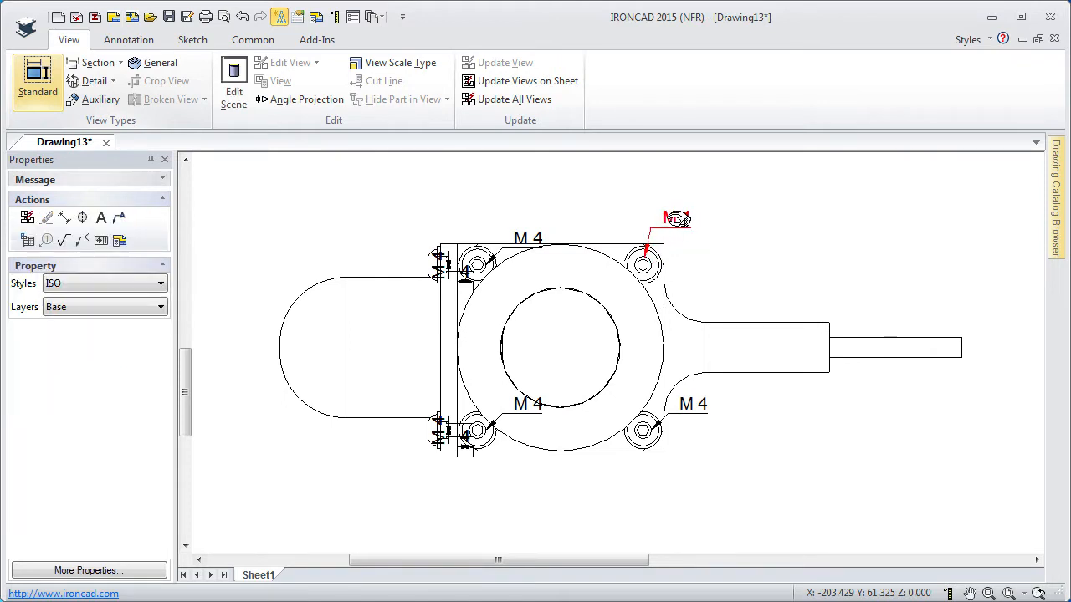
{"action": "right_click", "coordinate": [677, 220]}
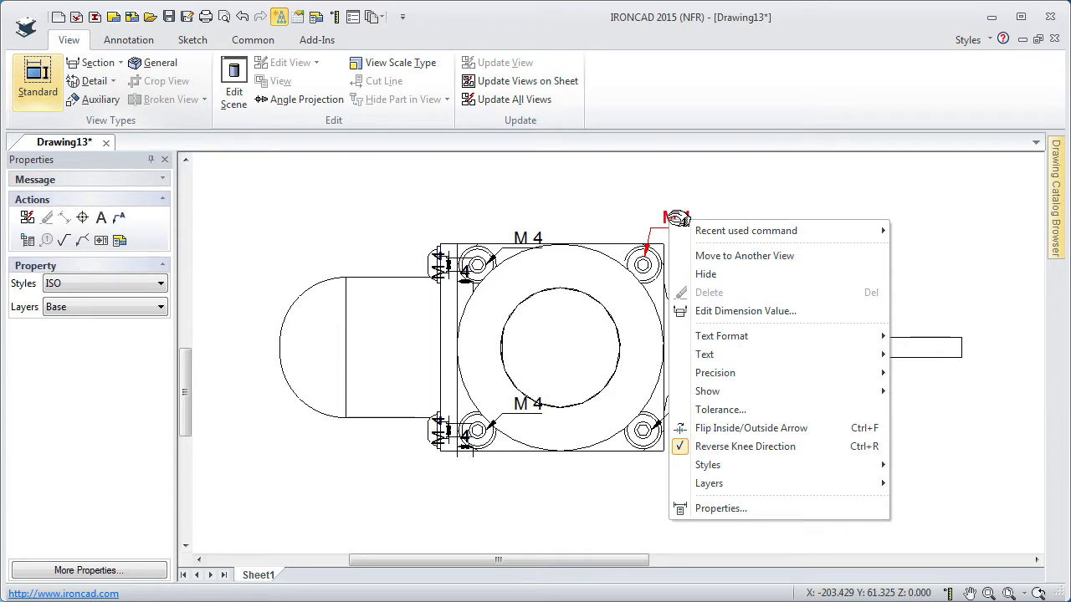
{"action": "left_click", "coordinate": [705, 274]}
{"action": "left_click_drag", "start_coordinate": [535, 239], "coordinate": [518, 208]}
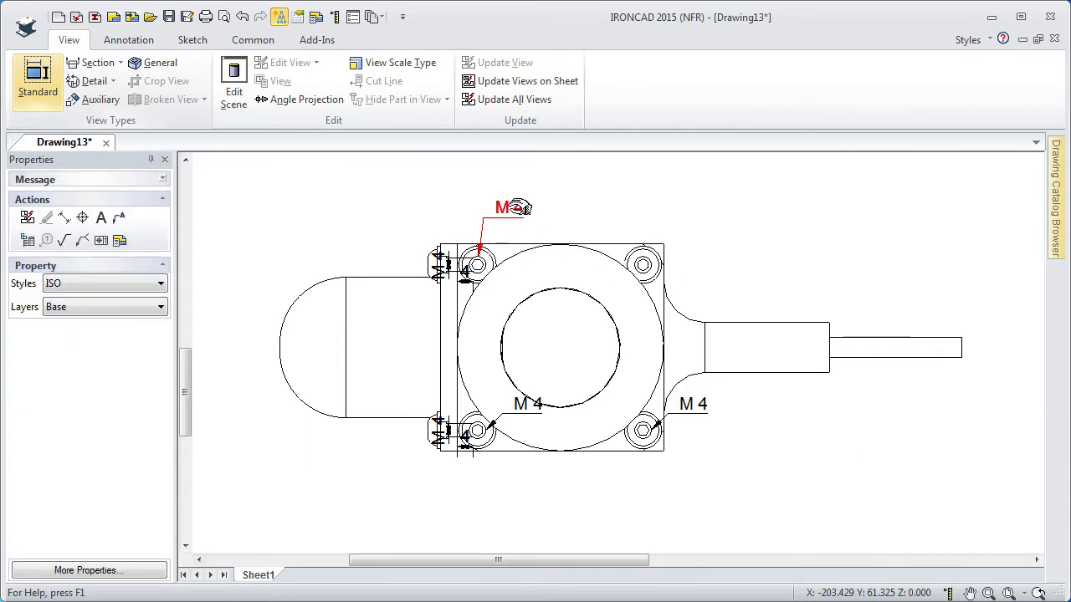
{"action": "right_click", "coordinate": [518, 208]}
{"action": "left_click", "coordinate": [543, 261]}
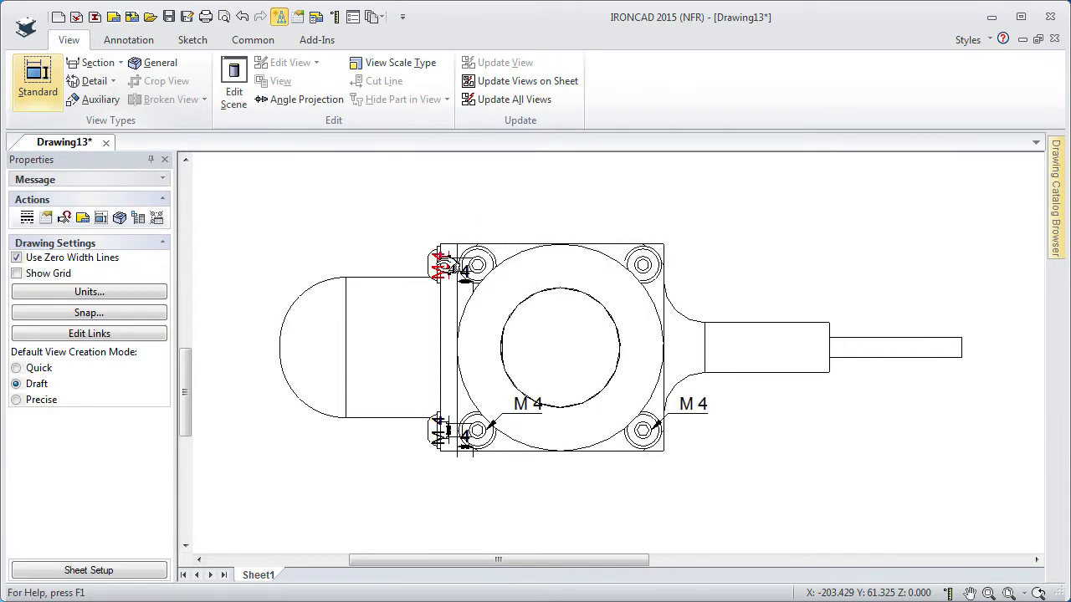
Pull the two overlapping M 4 dimensions of the upper cover bolt, beside the glass piston, clear of the view and hide both.
{"action": "left_click_drag", "start_coordinate": [443, 266], "coordinate": [399, 236]}
{"action": "right_click", "coordinate": [400, 236]}
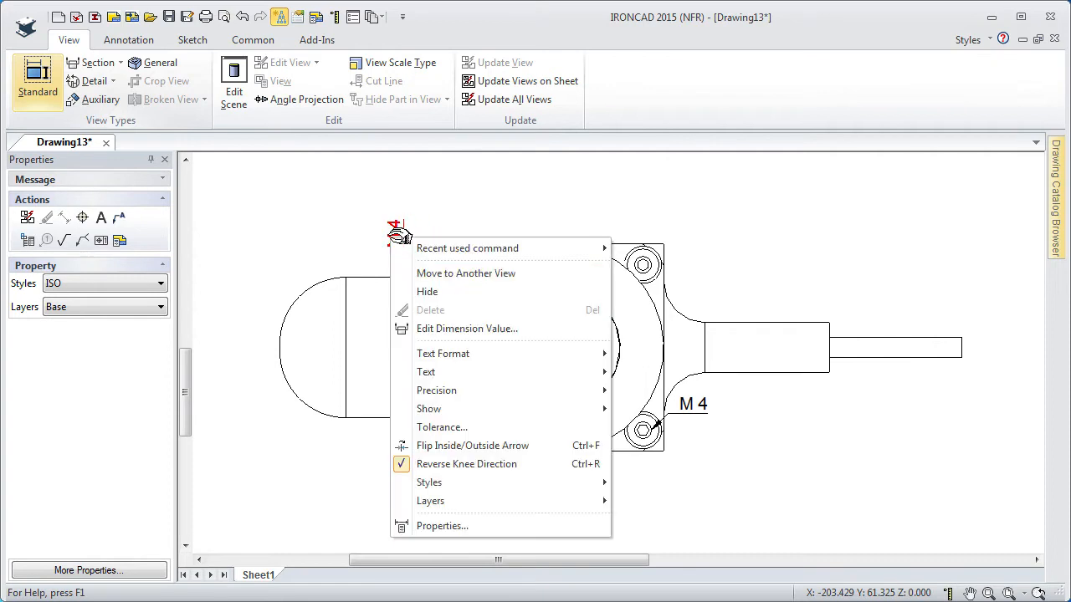
{"action": "left_click", "coordinate": [426, 292]}
{"action": "left_click", "coordinate": [441, 266]}
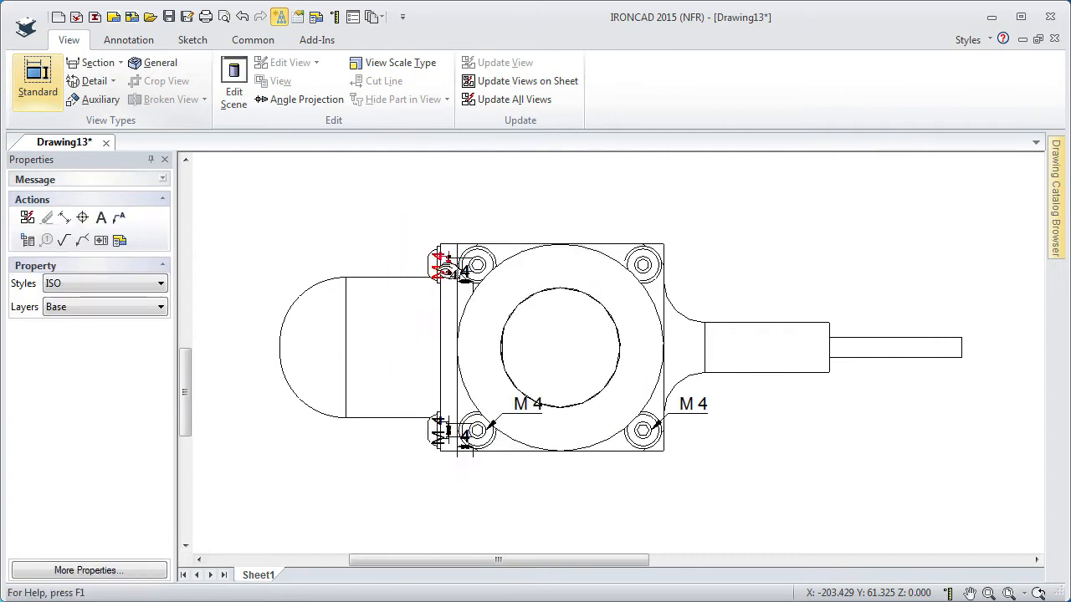
{"action": "left_click_drag", "start_coordinate": [442, 266], "coordinate": [407, 257]}
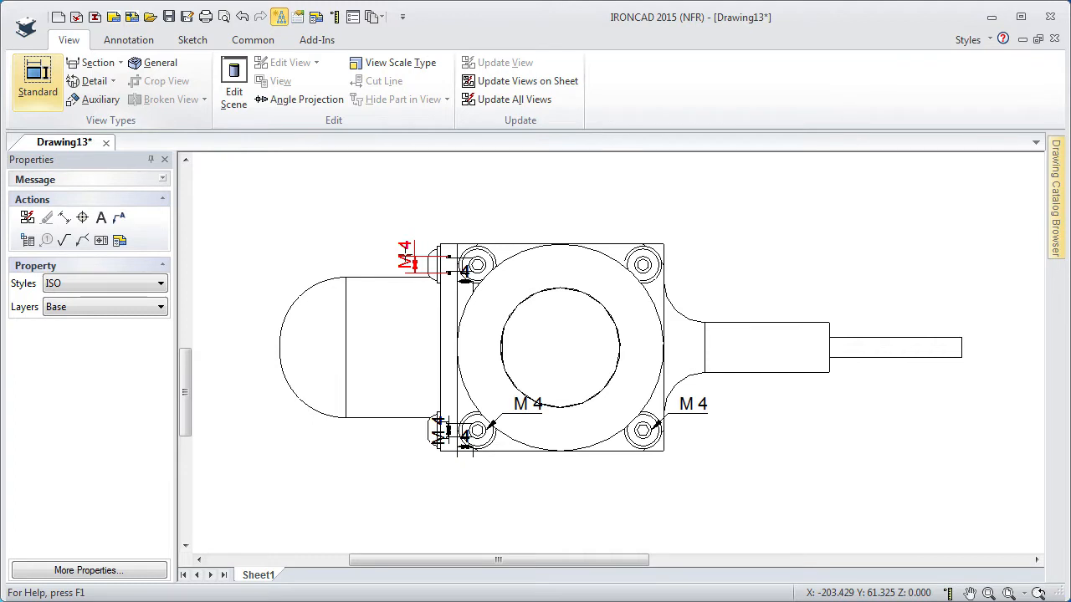
{"action": "right_click", "coordinate": [408, 256]}
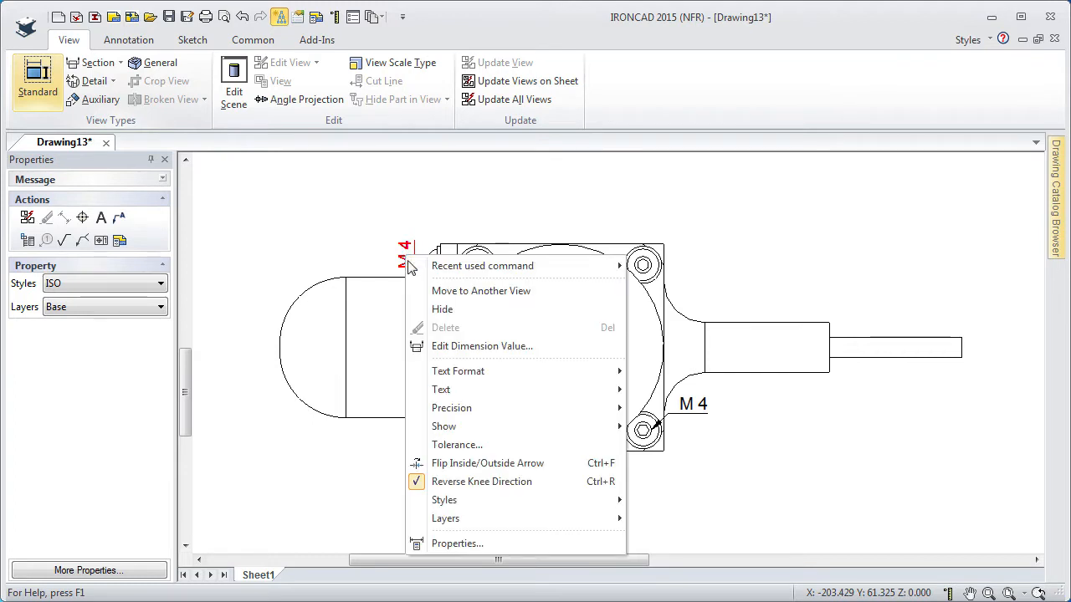
{"action": "left_click", "coordinate": [447, 308]}
Hide the two overlapping 4 mm dimensions beside the front view's upper-left flange bolt.
{"action": "left_click", "coordinate": [465, 280]}
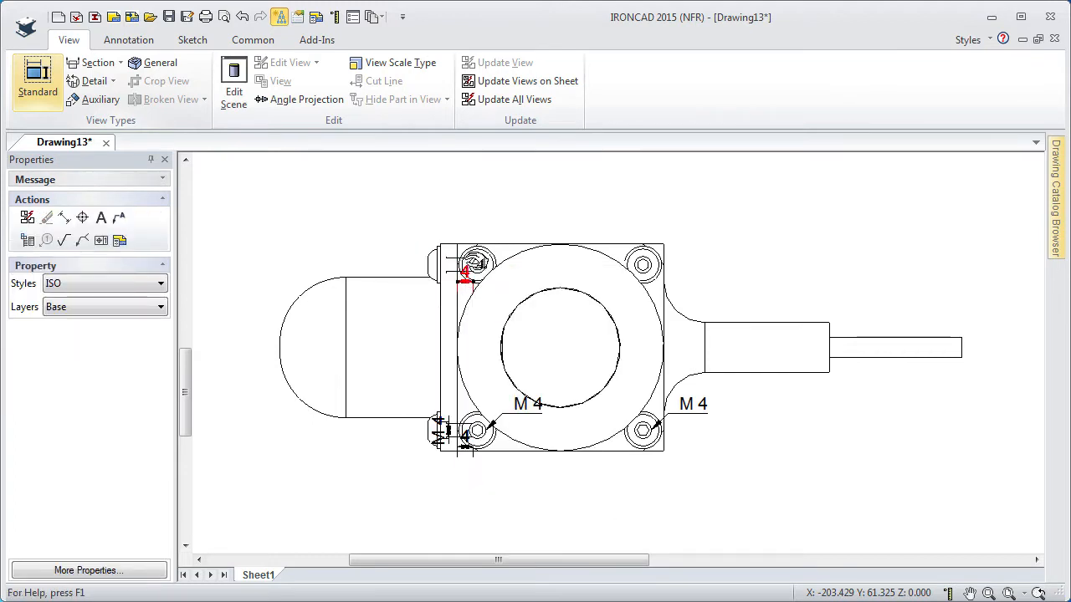
{"action": "right_click", "coordinate": [468, 278]}
{"action": "left_click", "coordinate": [504, 331]}
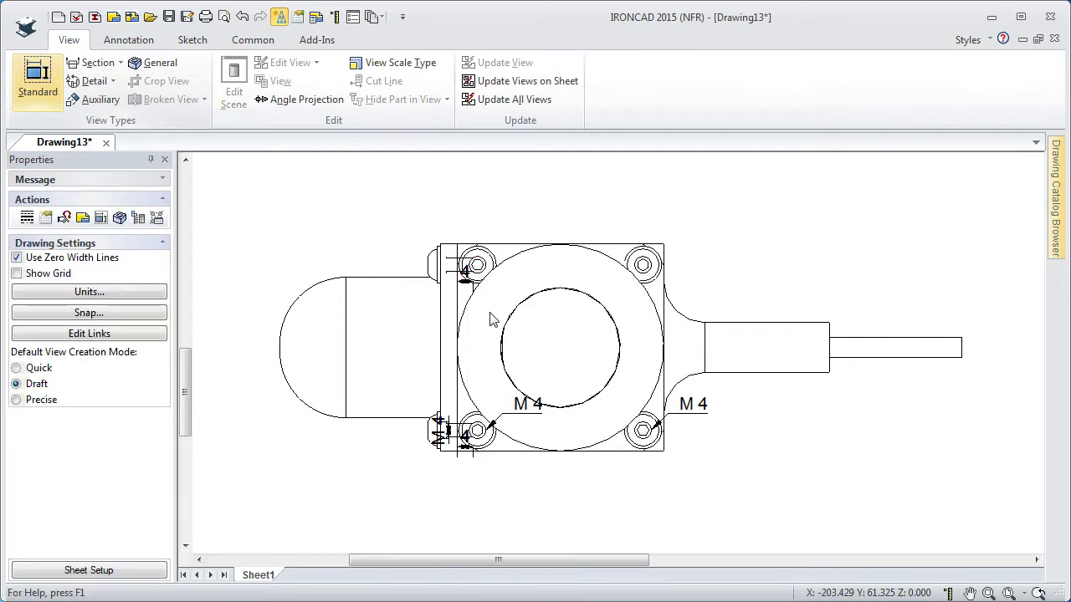
{"action": "right_click", "coordinate": [464, 277]}
{"action": "left_click", "coordinate": [499, 330]}
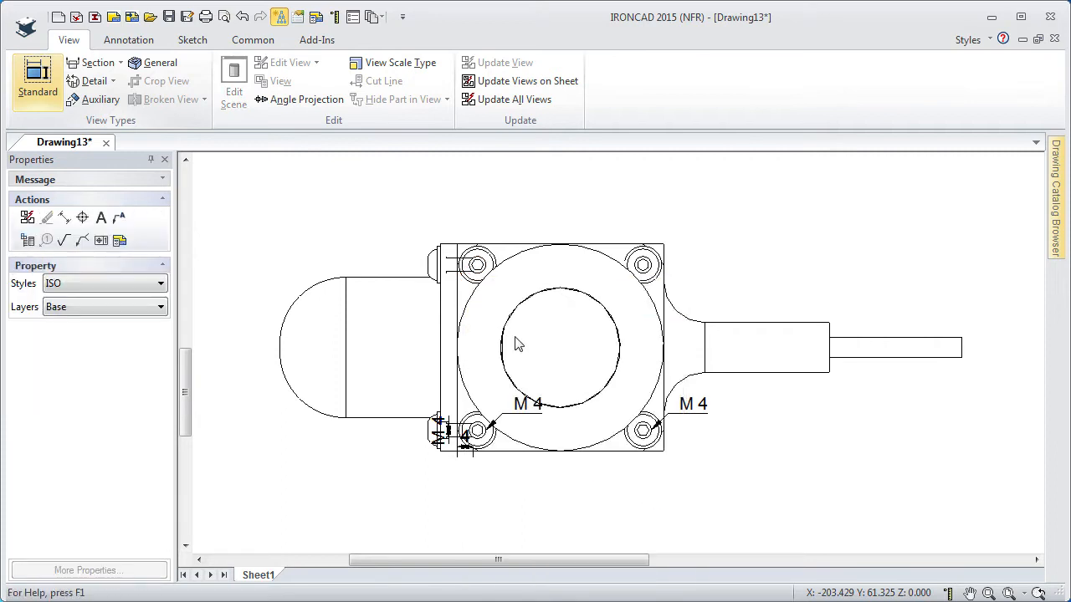
Hide the M 4 leader dimensions of the two lower cylinder flange bolts.
{"action": "left_click", "coordinate": [691, 410]}
{"action": "right_click", "coordinate": [690, 410]}
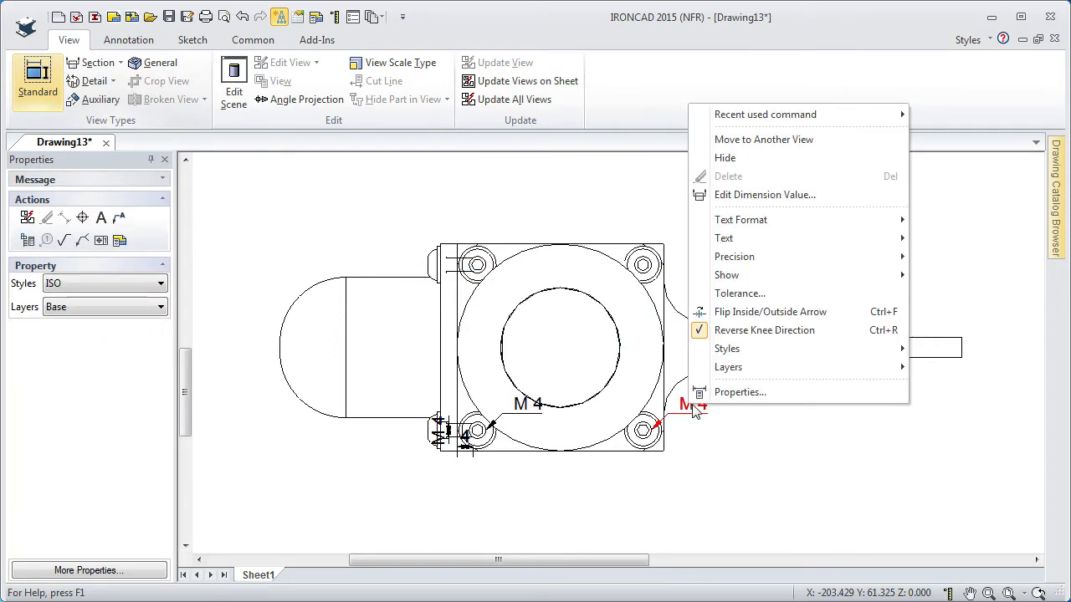
{"action": "left_click", "coordinate": [713, 155]}
{"action": "left_click", "coordinate": [521, 409]}
{"action": "right_click", "coordinate": [514, 411]}
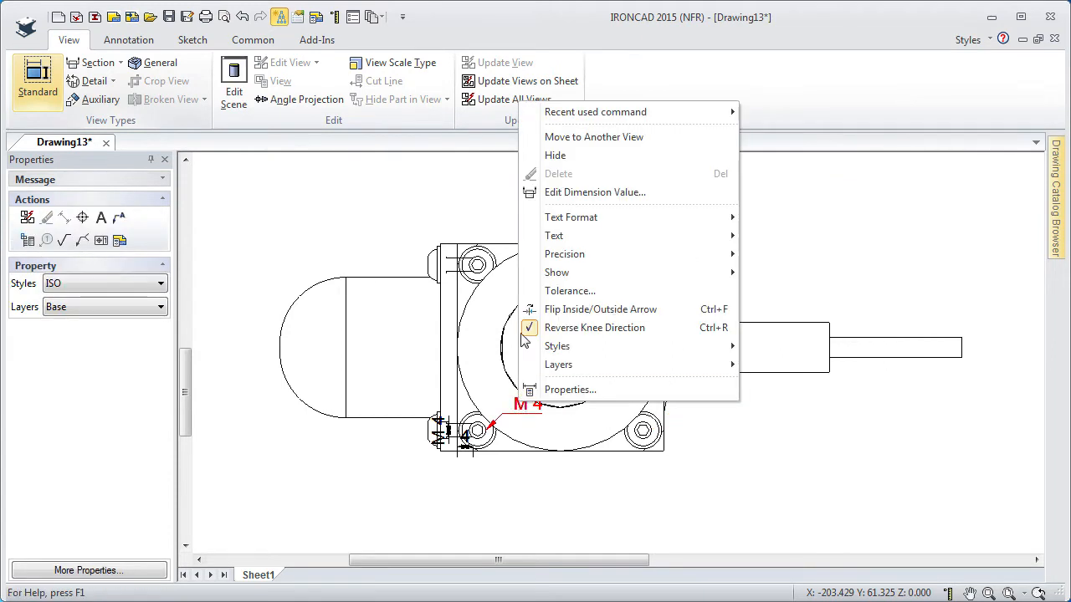
{"action": "left_click", "coordinate": [552, 155]}
Hide the two overlapping M 4 dimensions of the lower cover bolt beside the glass piston.
{"action": "left_click", "coordinate": [438, 430]}
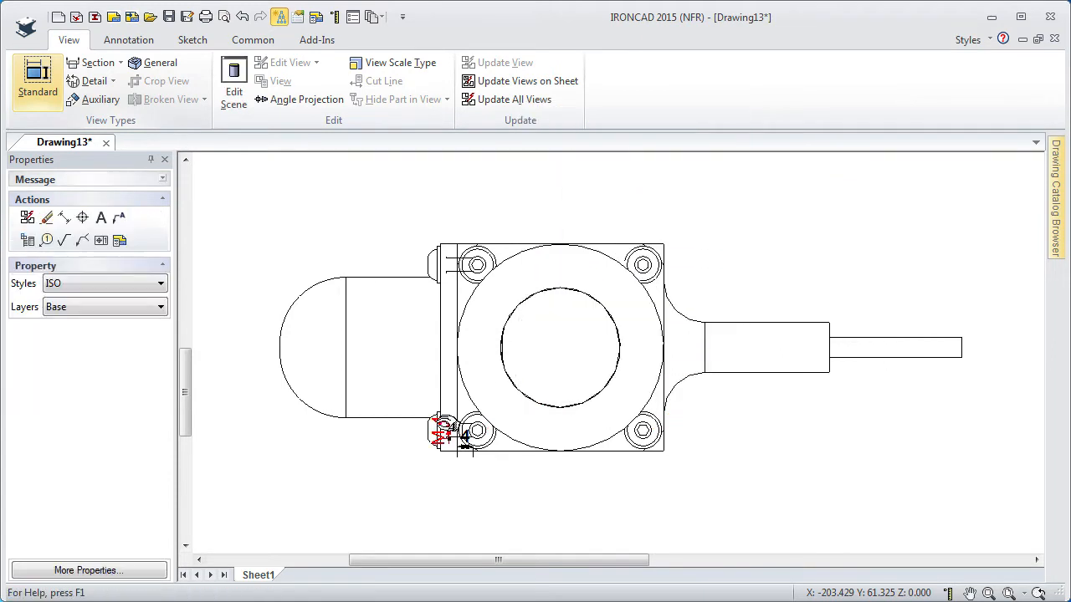
{"action": "right_click", "coordinate": [438, 428]}
{"action": "left_click", "coordinate": [473, 178]}
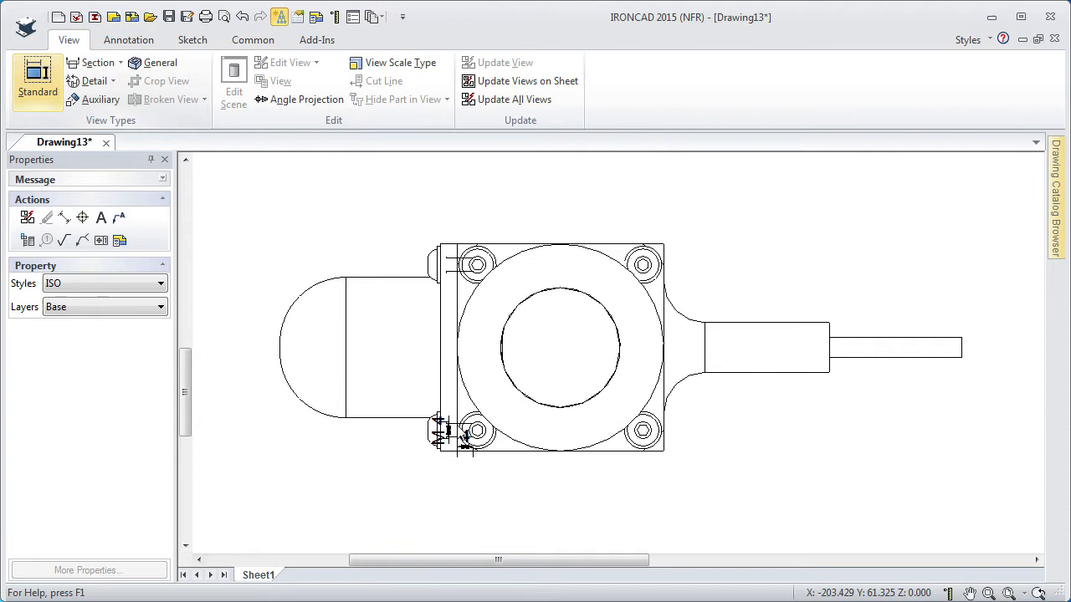
{"action": "right_click", "coordinate": [441, 439]}
{"action": "left_click", "coordinate": [477, 185]}
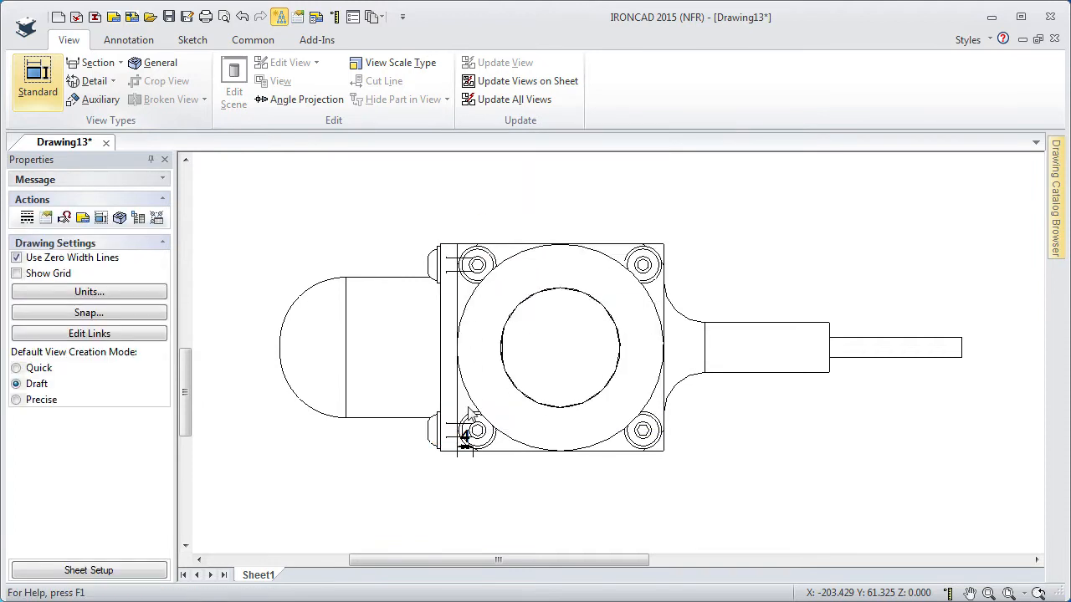
Separate the two overlapping 4 mm dimensions beside the front view's lower-left flange bolt and hide both.
{"action": "left_click", "coordinate": [479, 439]}
{"action": "left_click_drag", "start_coordinate": [476, 435], "coordinate": [478, 389]}
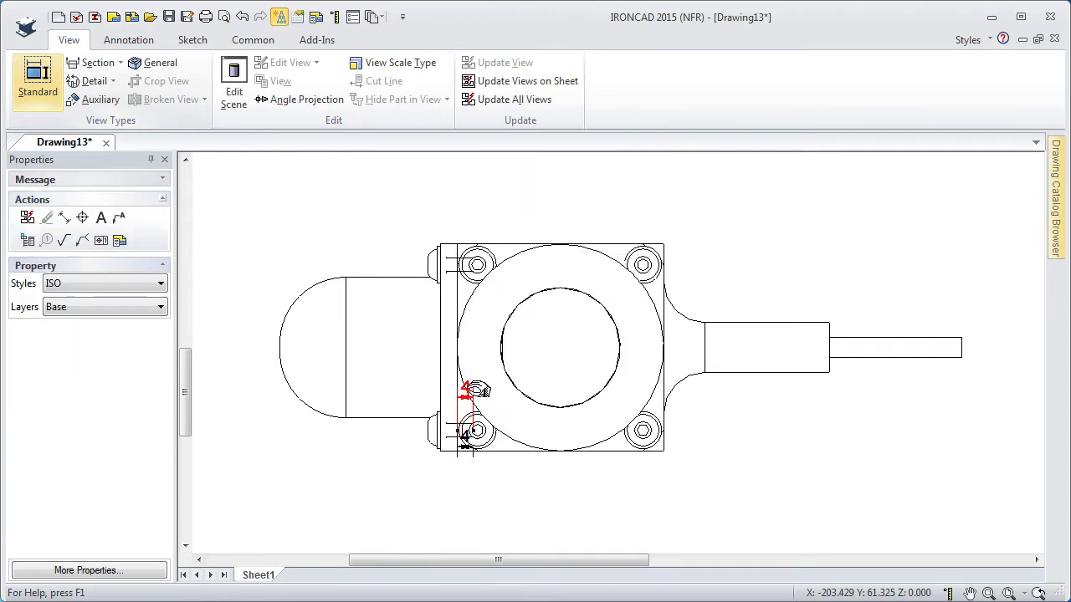
{"action": "right_click", "coordinate": [475, 390]}
{"action": "left_click", "coordinate": [495, 144]}
{"action": "left_click", "coordinate": [466, 448]}
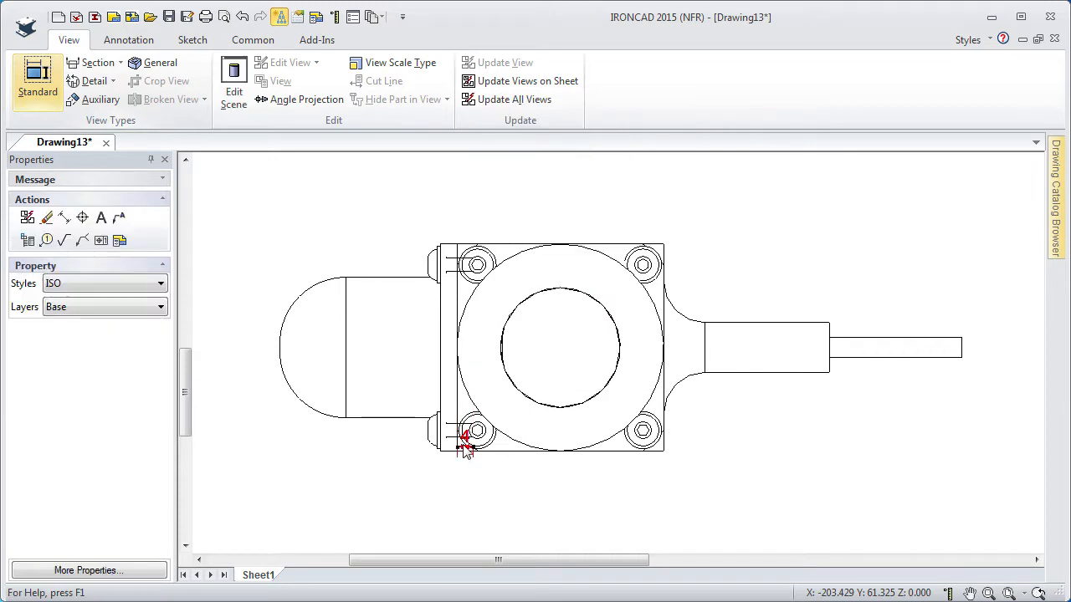
{"action": "right_click", "coordinate": [467, 438]}
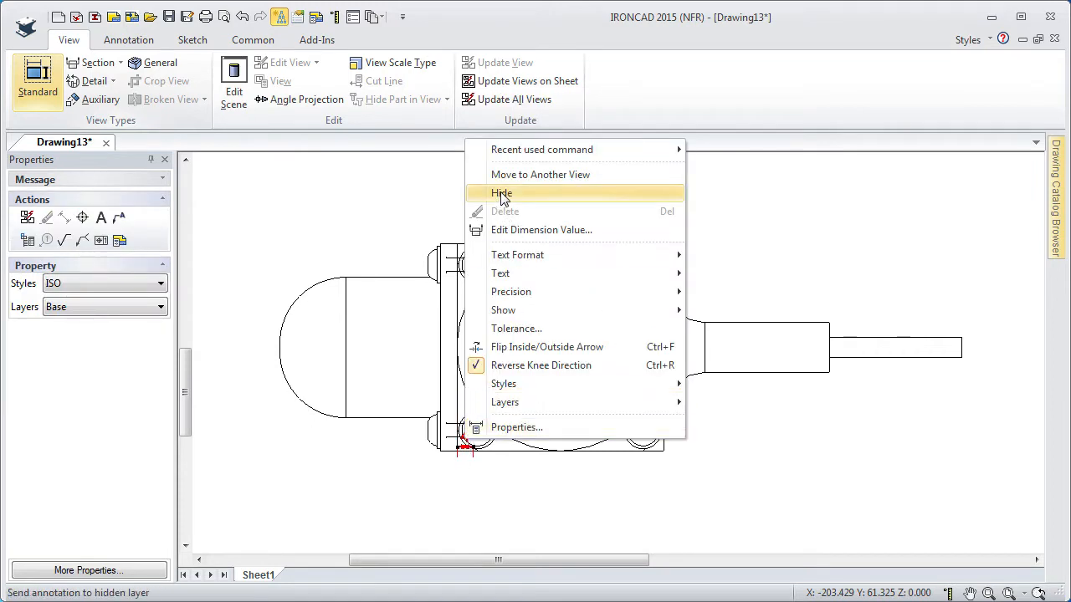
{"action": "left_click", "coordinate": [501, 193]}
Set the front view's quality to Precise (Model Based) in its view properties.
{"action": "left_click", "coordinate": [598, 358]}
{"action": "scroll", "coordinate": [585, 352], "scroll_direction": "up", "scroll_amount": 2}
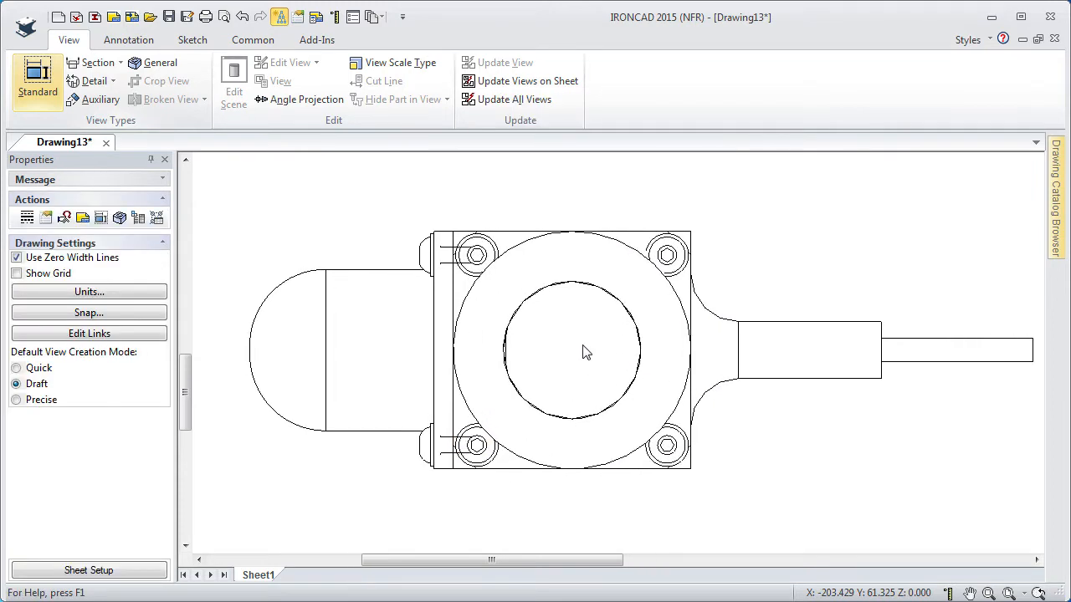
{"action": "scroll", "coordinate": [585, 352], "scroll_direction": "up", "scroll_amount": 1}
{"action": "left_click", "coordinate": [527, 326]}
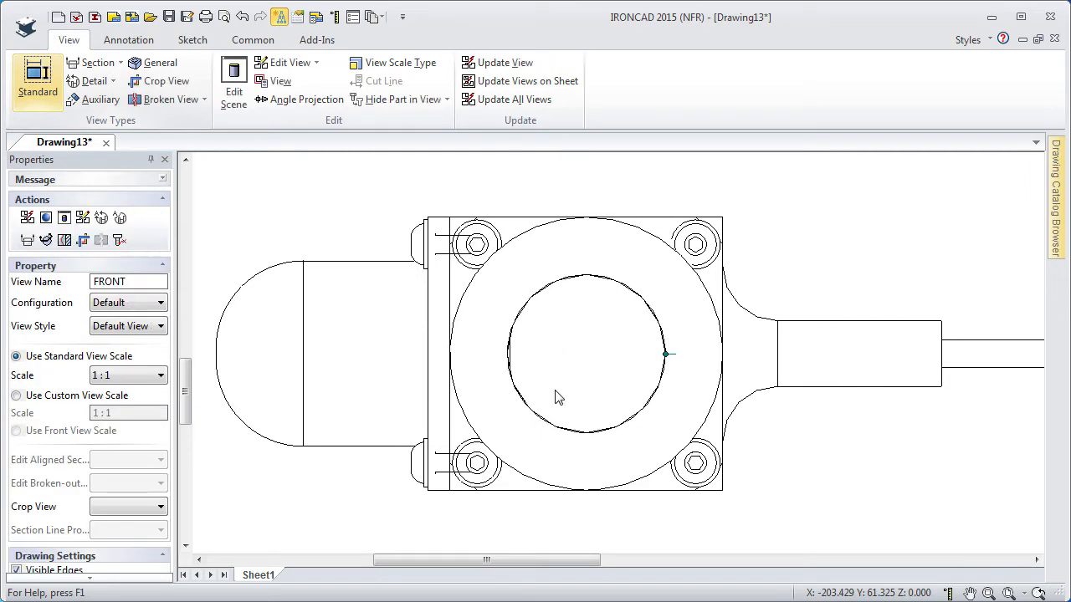
{"action": "scroll", "coordinate": [560, 397], "scroll_direction": "down", "scroll_amount": 2}
{"action": "right_click", "coordinate": [583, 409]}
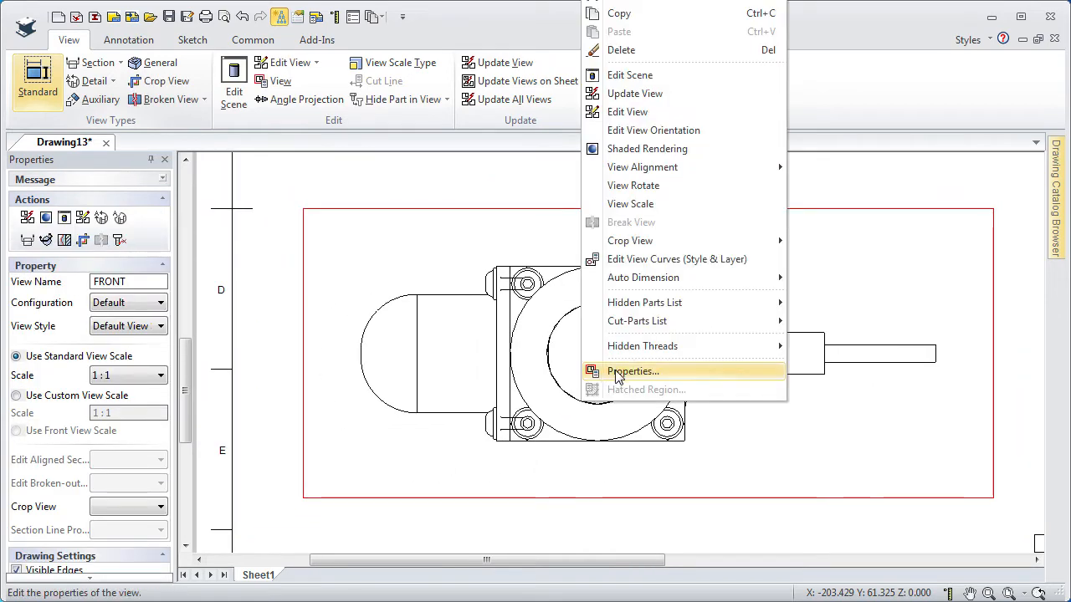
{"action": "left_click", "coordinate": [616, 374]}
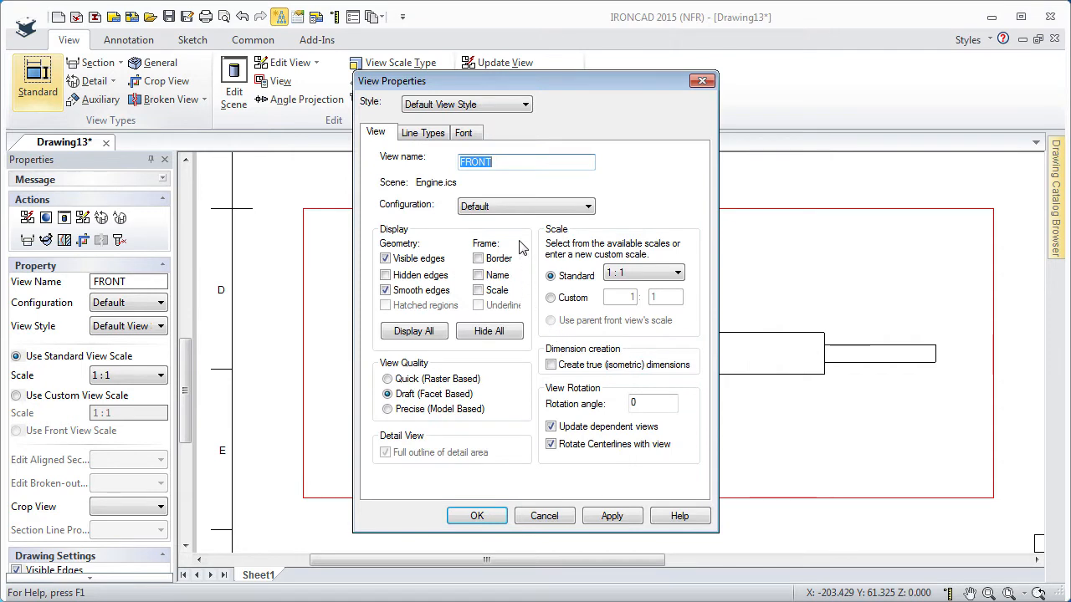
{"action": "left_click", "coordinate": [387, 409]}
{"action": "left_click", "coordinate": [477, 516]}
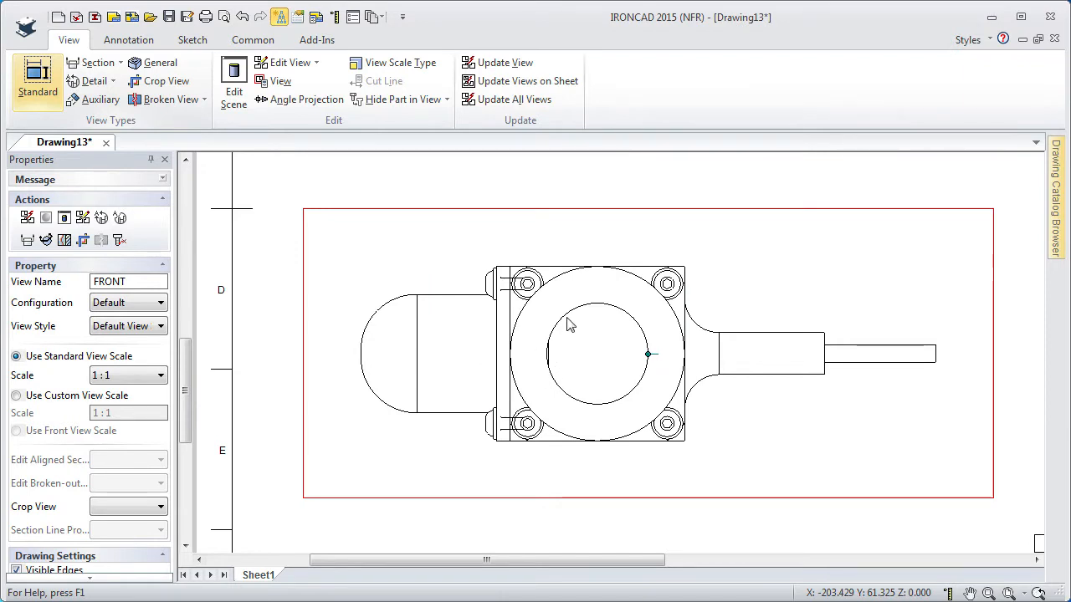
Define a horizontal section line A-A through the centre of the front view, with its right end shortened slightly.
{"action": "scroll", "coordinate": [569, 243], "scroll_direction": "down", "scroll_amount": 3}
{"action": "scroll", "coordinate": [573, 303], "scroll_direction": "up", "scroll_amount": 3}
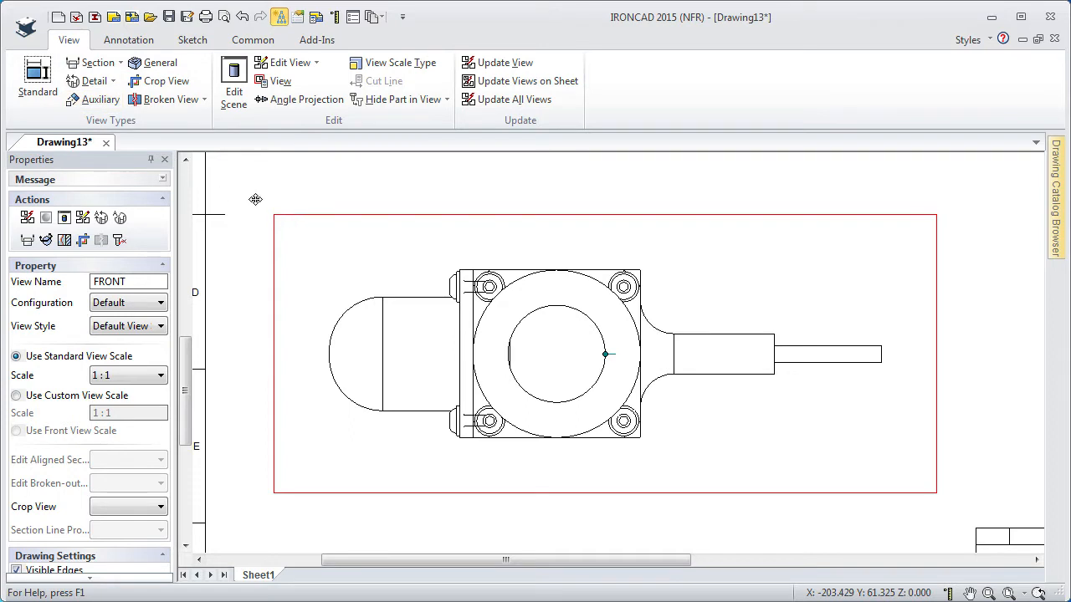
{"action": "left_click", "coordinate": [94, 63]}
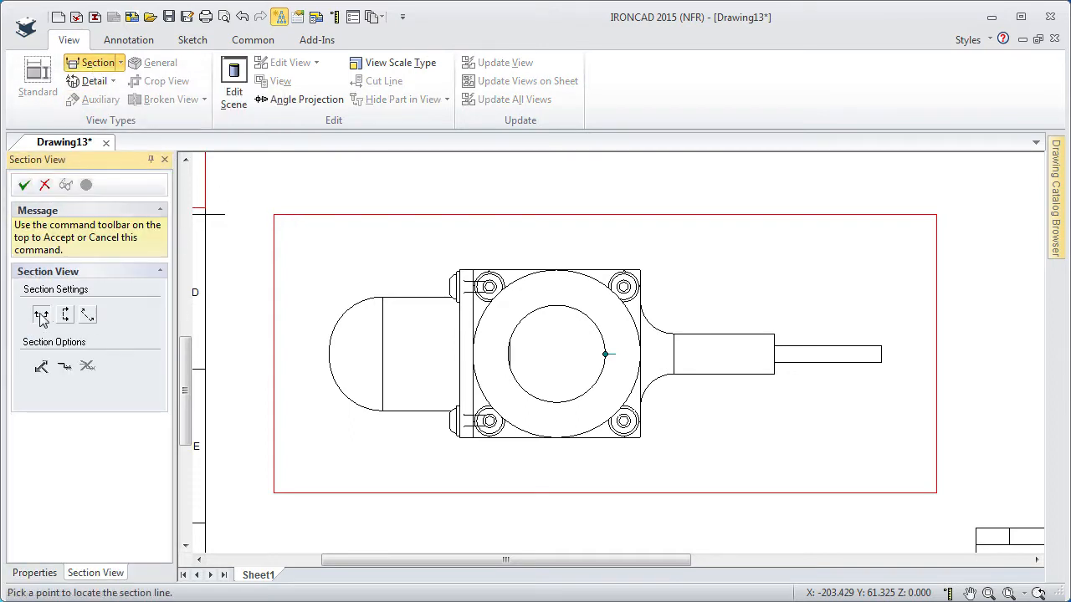
{"action": "left_click", "coordinate": [41, 317]}
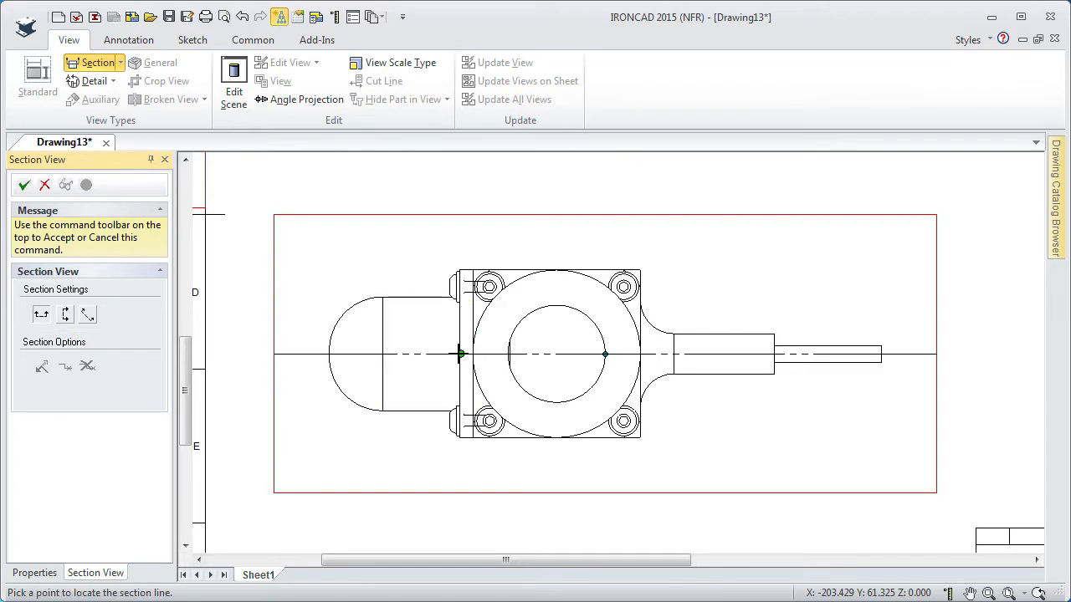
{"action": "left_click", "coordinate": [459, 354]}
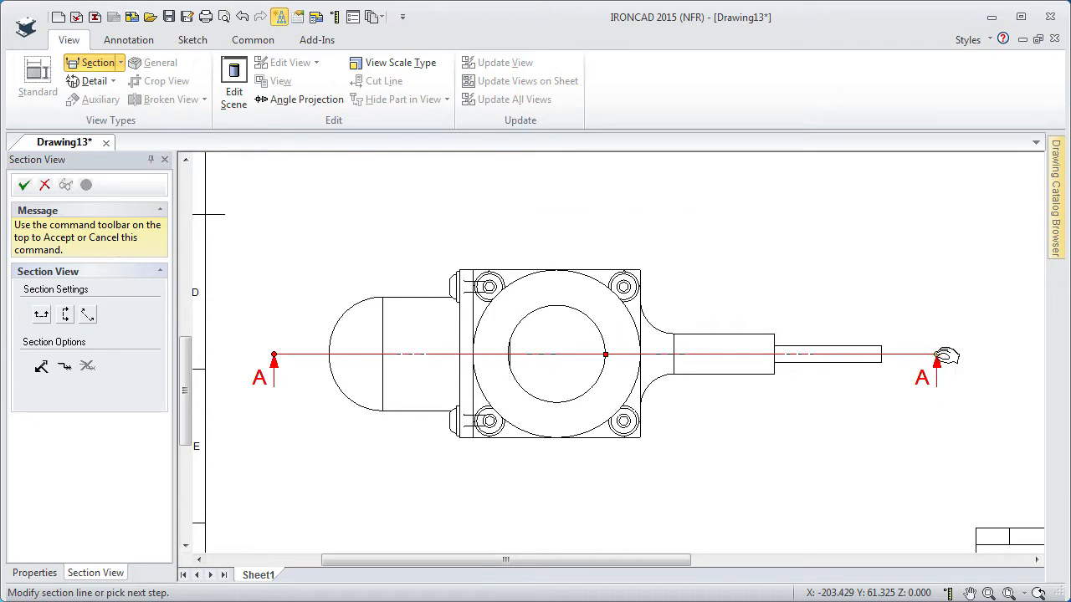
{"action": "left_click_drag", "start_coordinate": [935, 356], "coordinate": [920, 355]}
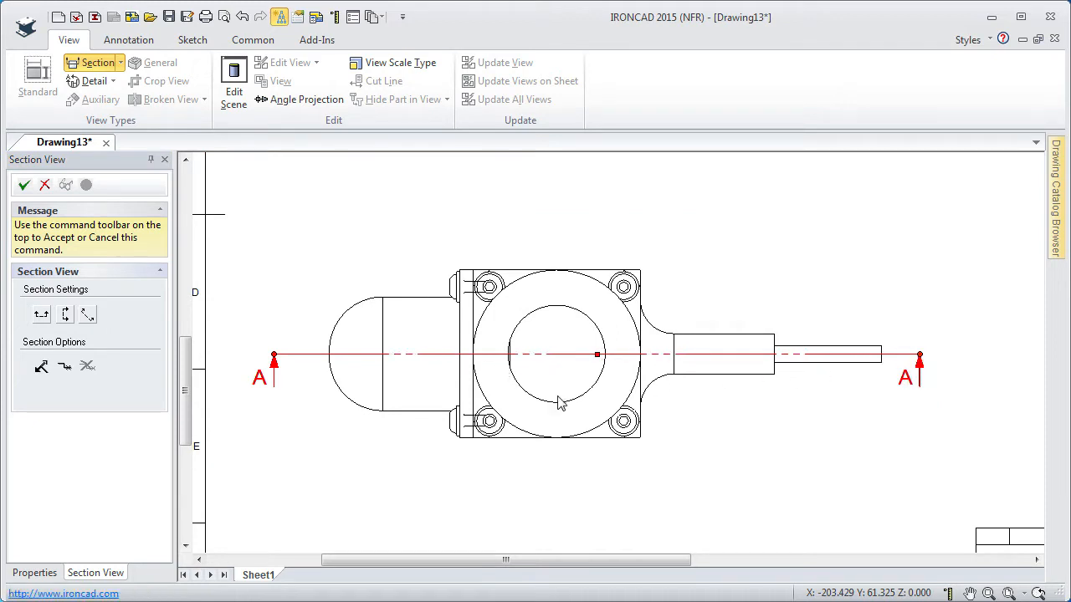
{"action": "left_click", "coordinate": [25, 184]}
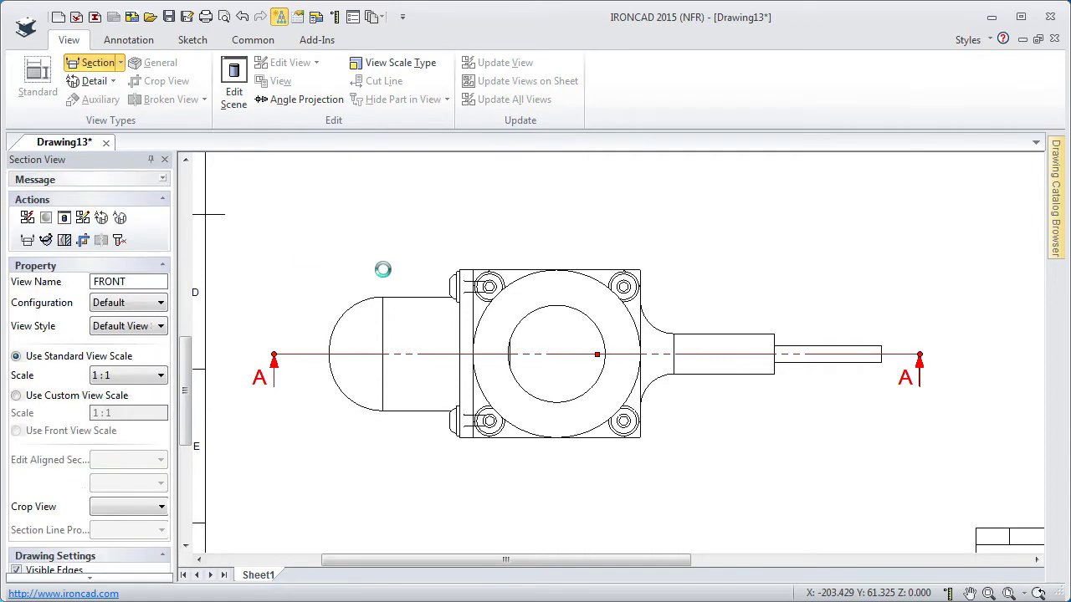
Place the A-A section view above the front view on the sheet.
{"action": "scroll", "coordinate": [506, 262], "scroll_direction": "down", "scroll_amount": 4}
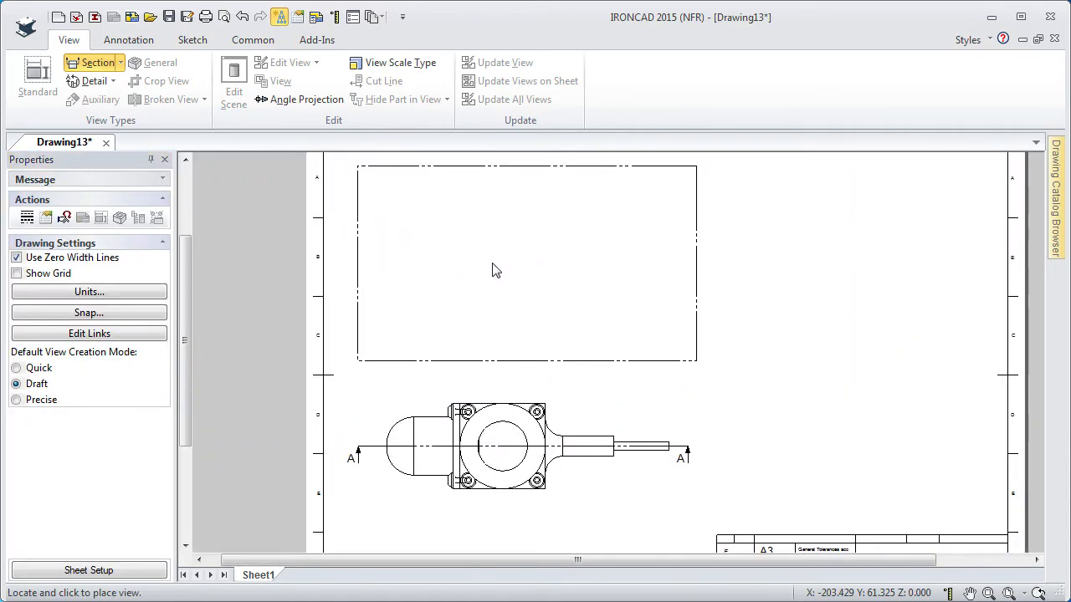
{"action": "left_click", "coordinate": [496, 294]}
{"action": "scroll", "coordinate": [568, 293], "scroll_direction": "up", "scroll_amount": 3}
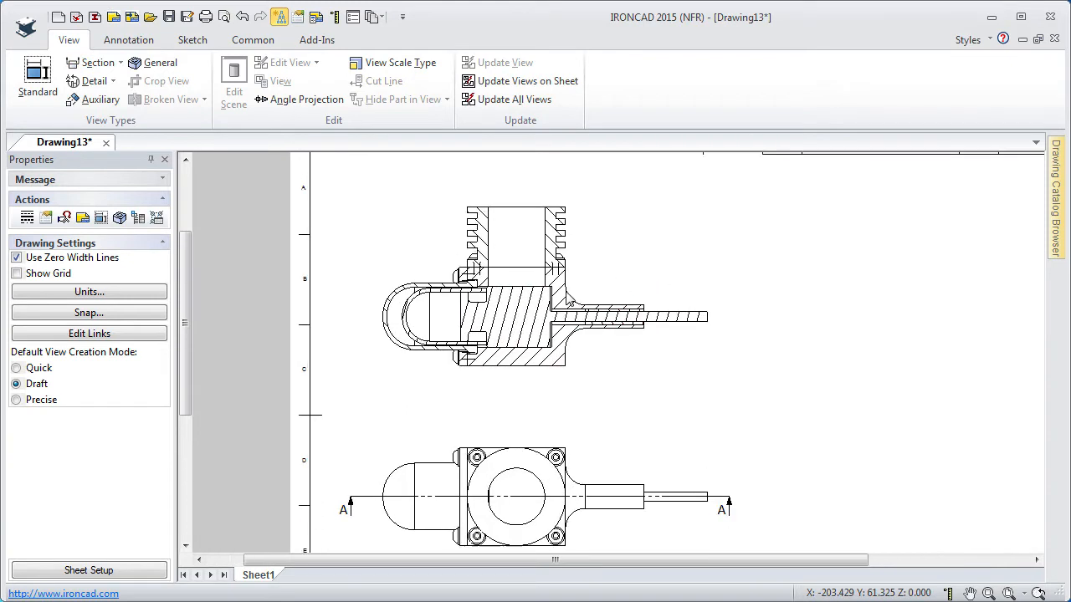
Create a bill of materials for Engine.ics using the Assembly BottomUp template and the Default configuration.
{"action": "scroll", "coordinate": [591, 367], "scroll_direction": "down", "scroll_amount": 2}
{"action": "mouse_move", "coordinate": [591, 374]}
{"action": "middle_mouse_down"}
{"action": "mouse_move", "coordinate": [477, 296]}
{"action": "mouse_move", "coordinate": [438, 296]}
{"action": "middle_mouse_up"}
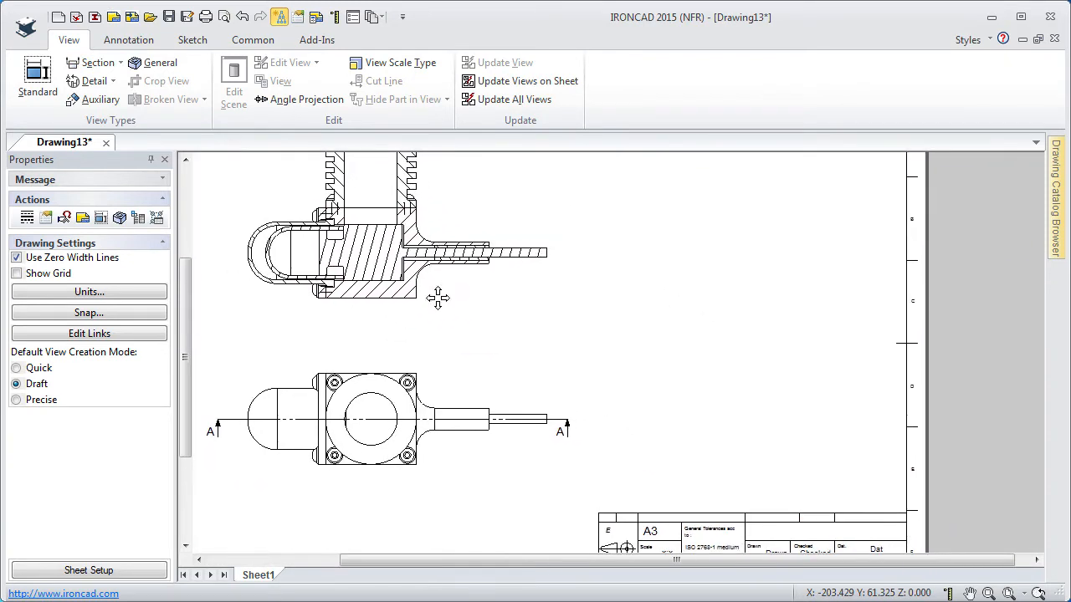
{"action": "left_click", "coordinate": [124, 38]}
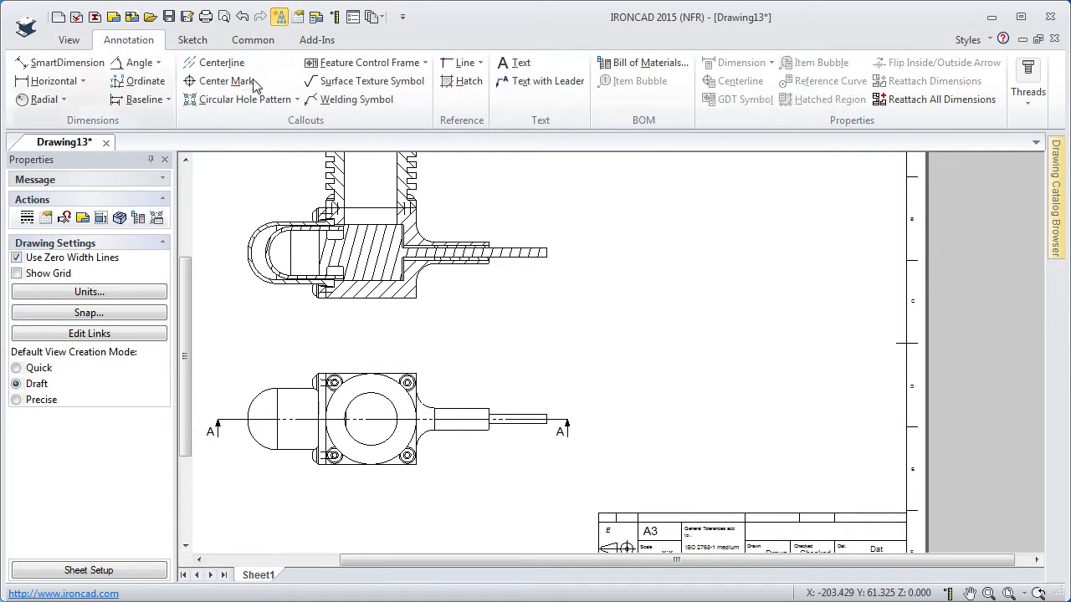
{"action": "left_click", "coordinate": [633, 67]}
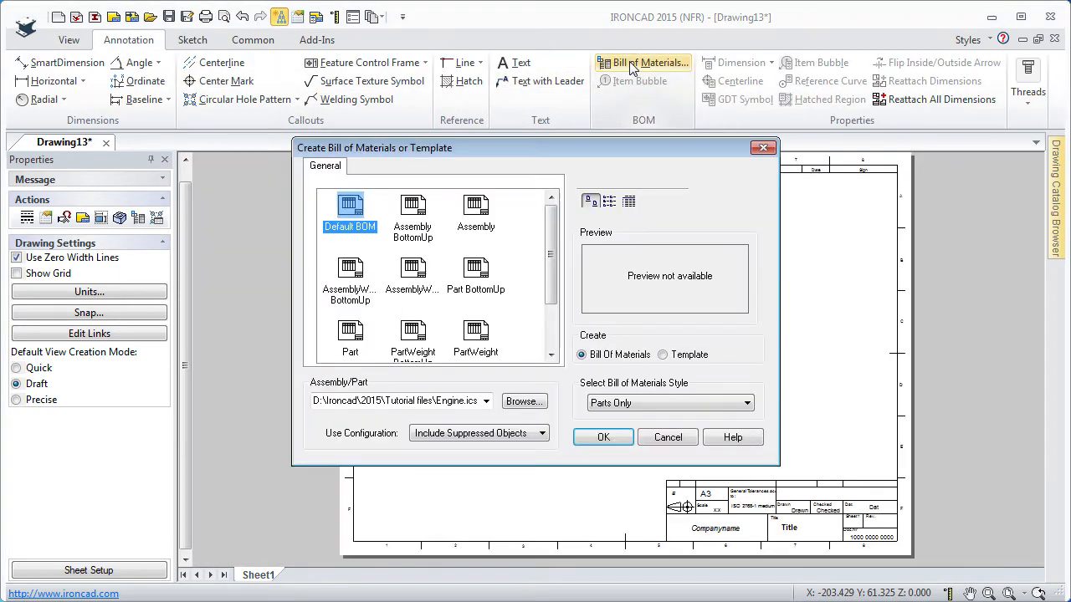
{"action": "left_click", "coordinate": [414, 214]}
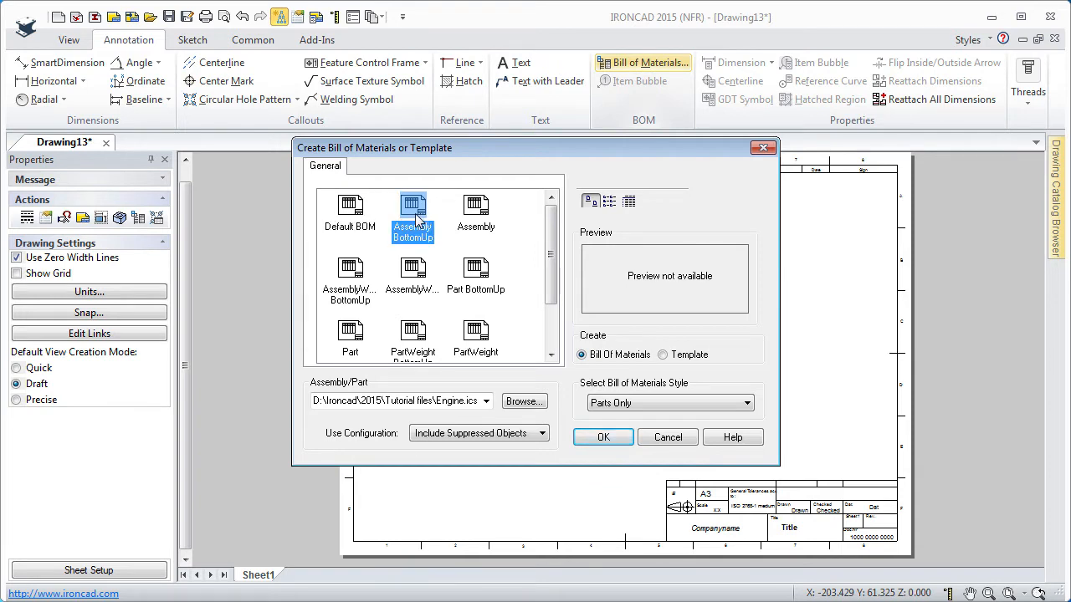
{"action": "left_click", "coordinate": [542, 434]}
{"action": "left_click", "coordinate": [431, 447]}
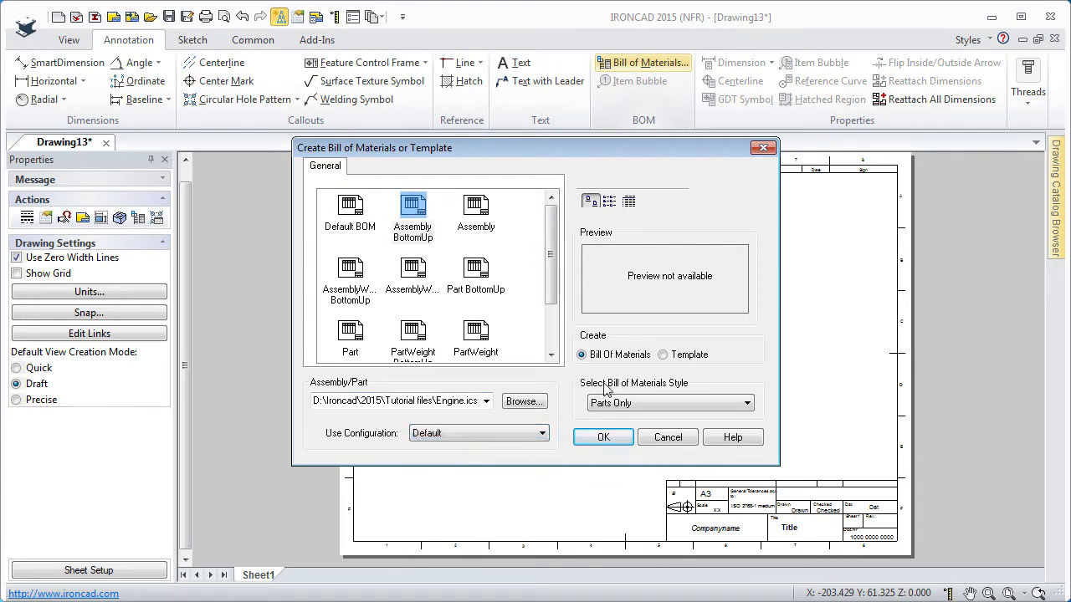
{"action": "left_click", "coordinate": [604, 439]}
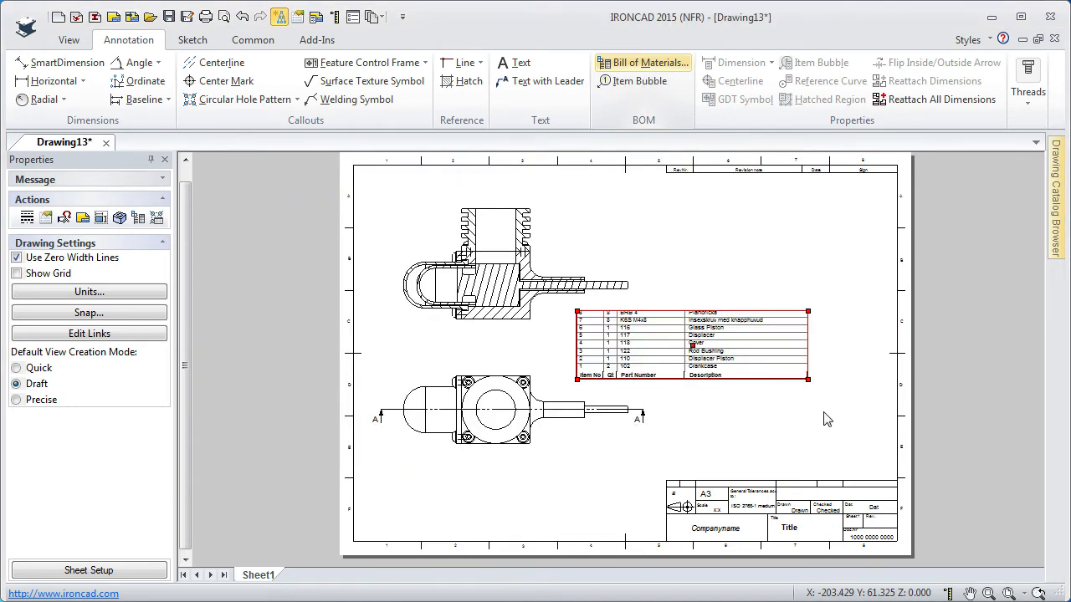
Move the bill of materials onto the title block, snapping its lower-right corner to the title block's upper-right corner.
{"action": "left_click", "coordinate": [808, 380]}
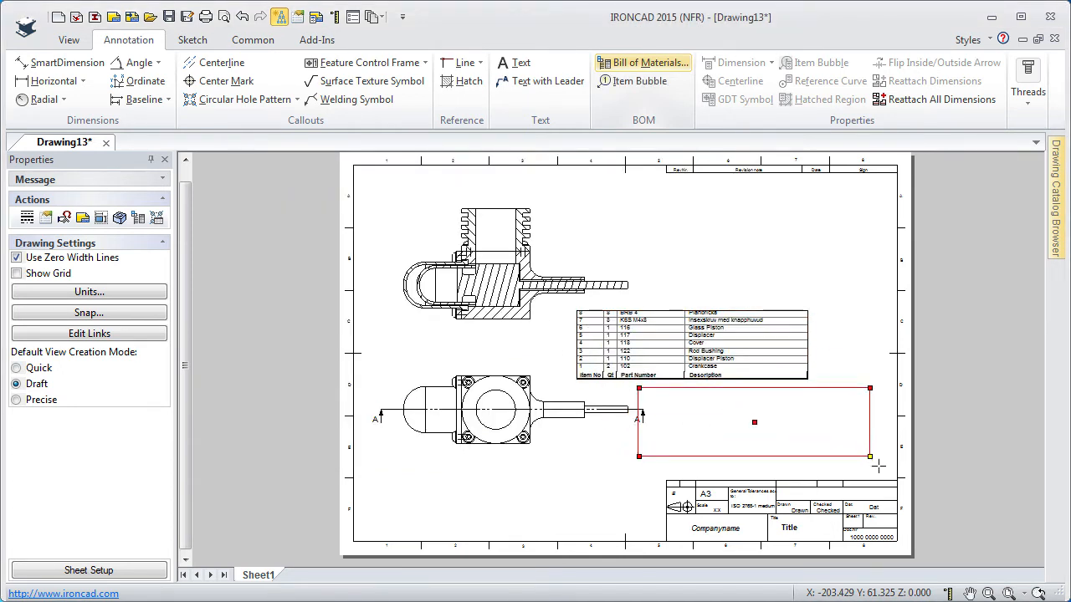
{"action": "left_click_drag", "start_coordinate": [878, 466], "coordinate": [885, 465]}
{"action": "scroll", "coordinate": [847, 394], "scroll_direction": "up", "scroll_amount": 6}
{"action": "middle_click_drag", "start_coordinate": [962, 520], "coordinate": [691, 369]}
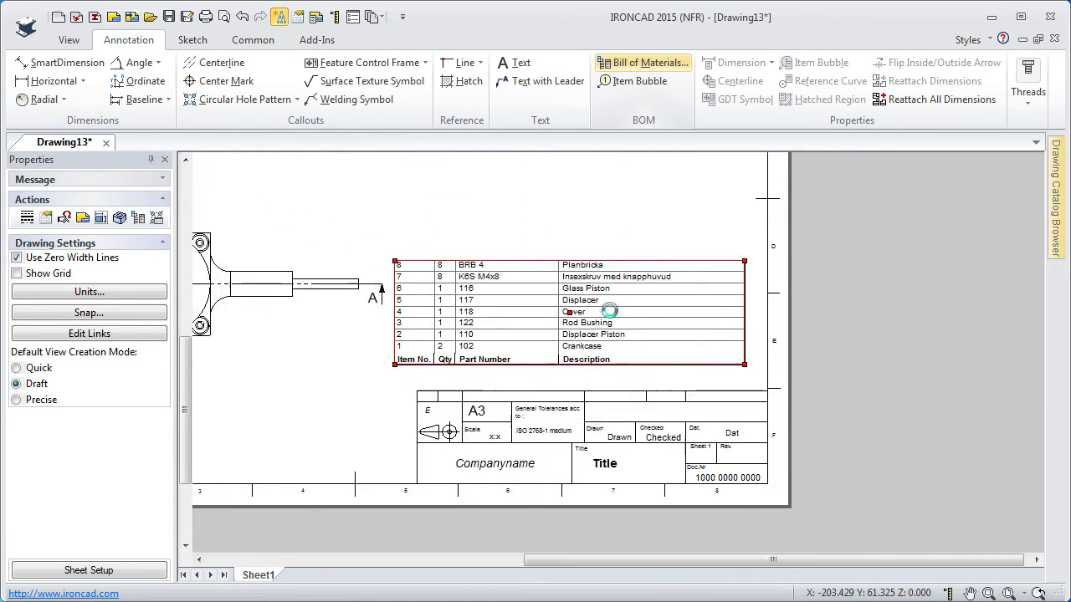
{"action": "left_click_drag", "start_coordinate": [624, 311], "coordinate": [631, 332]}
{"action": "left_click_drag", "start_coordinate": [637, 335], "coordinate": [643, 338]}
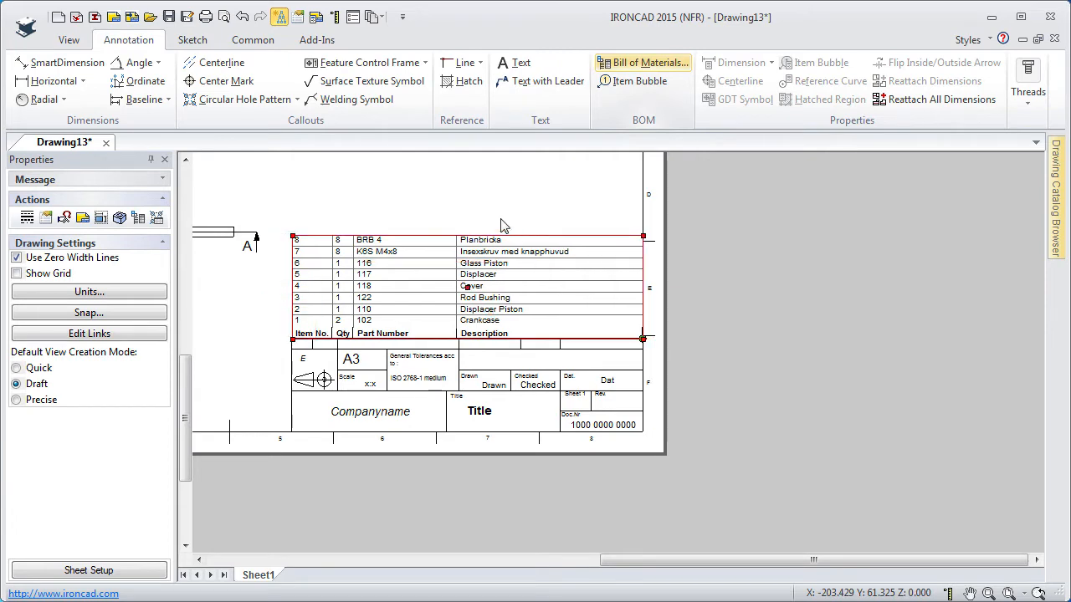
Add an item bubble to the Displacer Piston's rod in section A-A, placing it above the rod's right end.
{"action": "scroll", "coordinate": [446, 235], "scroll_direction": "down", "scroll_amount": 3}
{"action": "scroll", "coordinate": [477, 260], "scroll_direction": "up", "scroll_amount": 6}
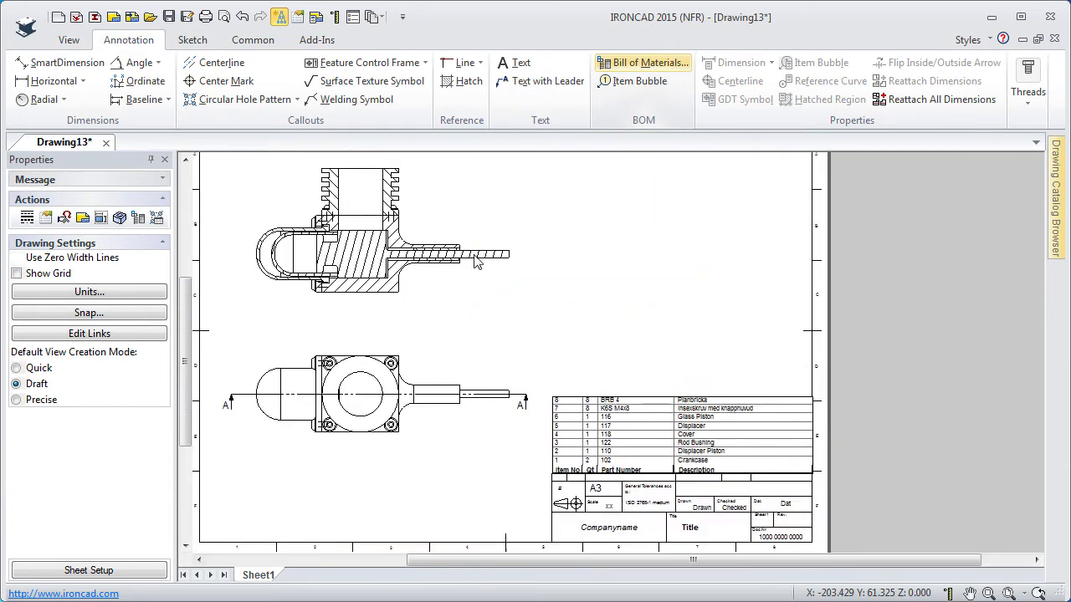
{"action": "scroll", "coordinate": [576, 317], "scroll_direction": "up", "scroll_amount": 5}
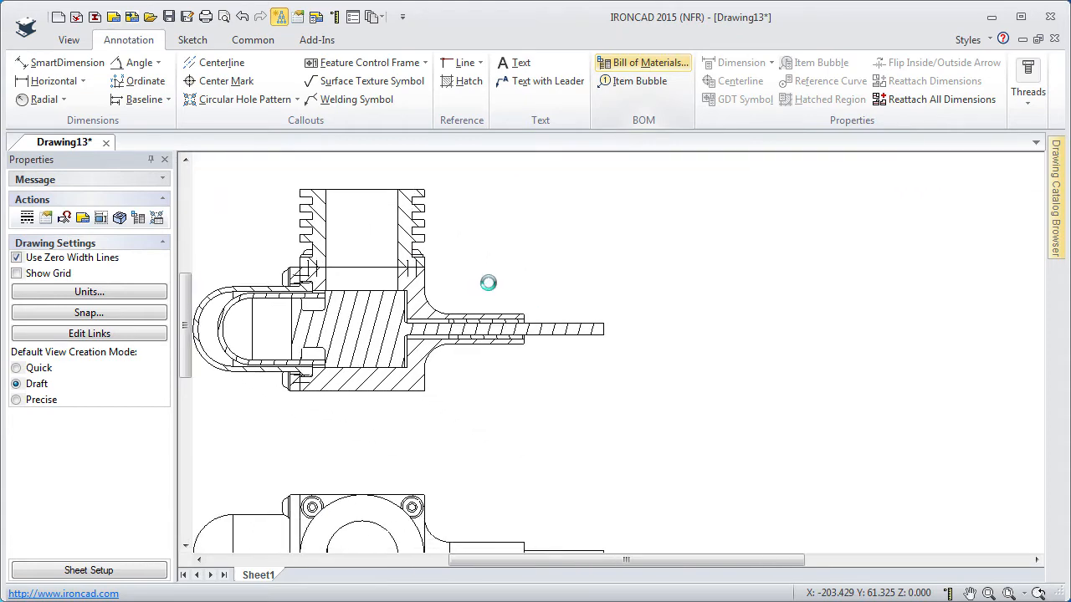
{"action": "scroll", "coordinate": [552, 322], "scroll_direction": "up", "scroll_amount": 3}
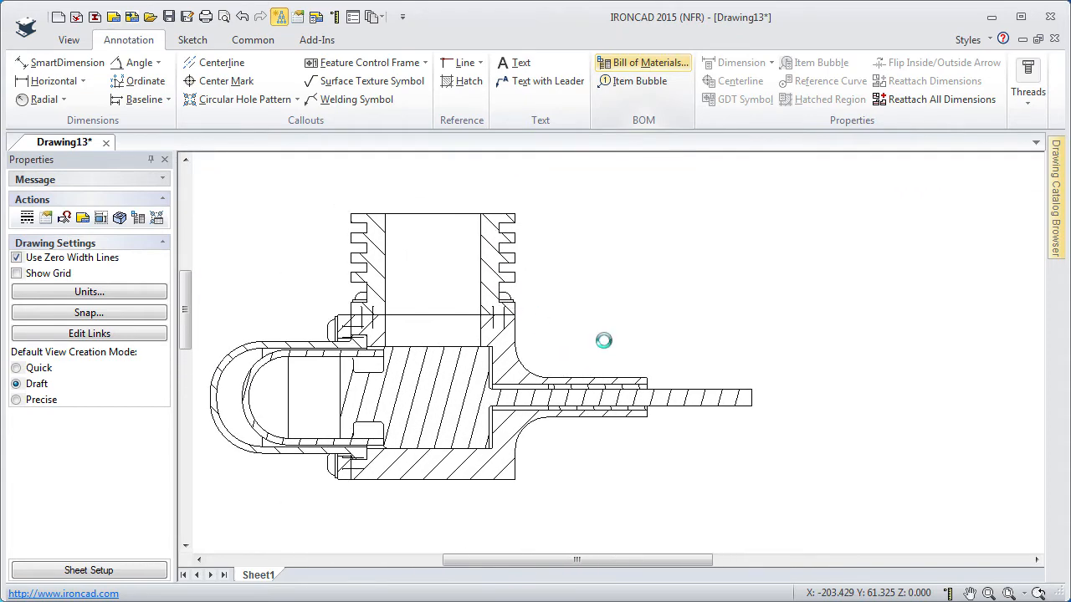
{"action": "left_click", "coordinate": [638, 82]}
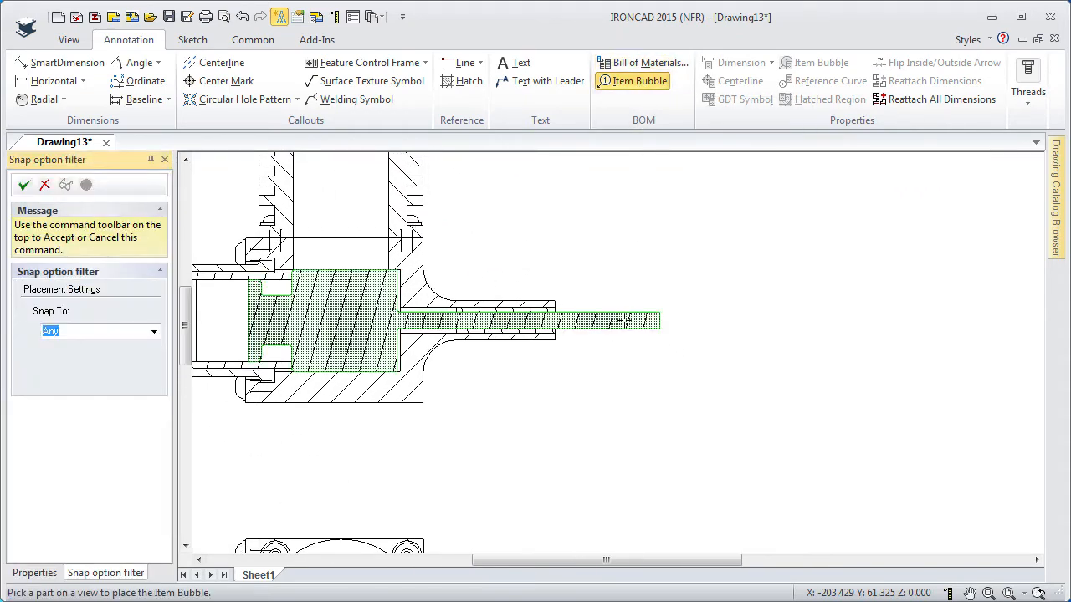
{"action": "left_click", "coordinate": [626, 320]}
{"action": "left_click", "coordinate": [688, 238]}
Add an item bubble to the Rod Bushing in section A-A, placing it up and to the right of the bushing.
{"action": "scroll", "coordinate": [530, 301], "scroll_direction": "up", "scroll_amount": 2}
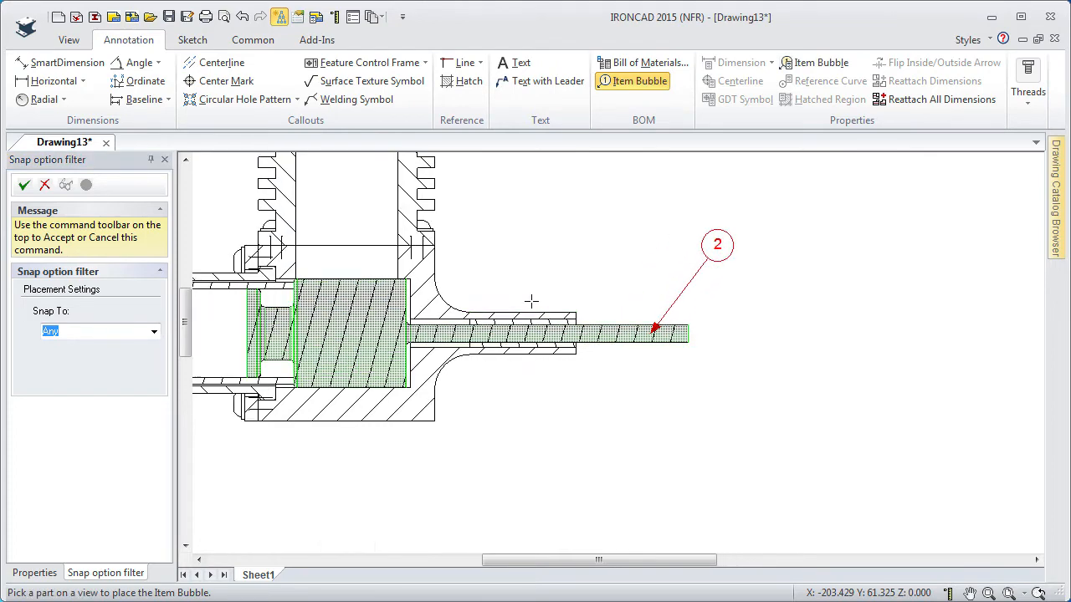
{"action": "scroll", "coordinate": [601, 343], "scroll_direction": "up", "scroll_amount": 4}
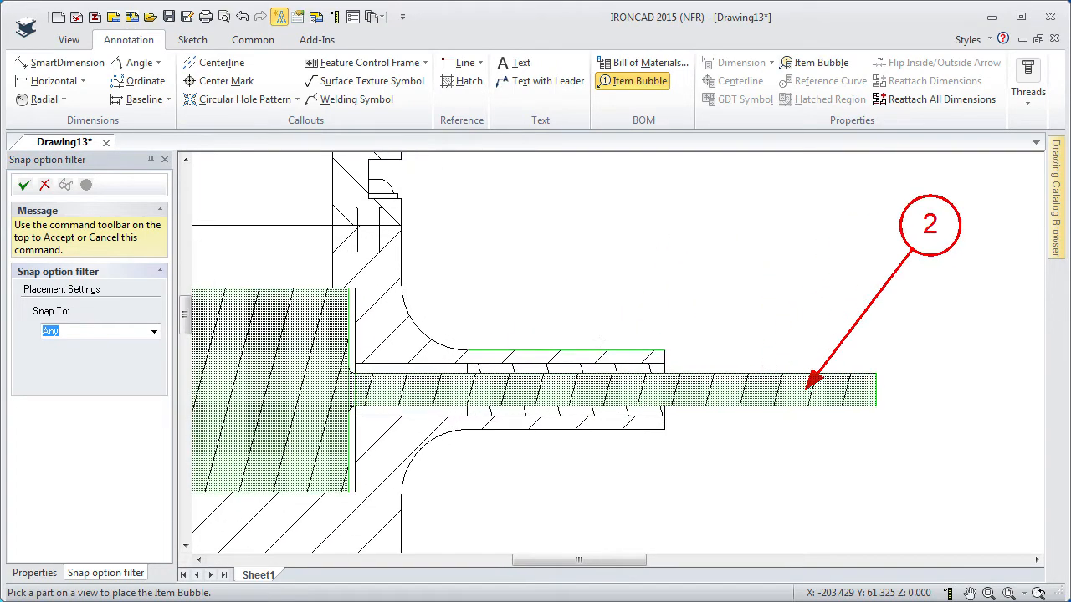
{"action": "scroll", "coordinate": [638, 370], "scroll_direction": "down", "scroll_amount": 1}
{"action": "left_click", "coordinate": [636, 370]}
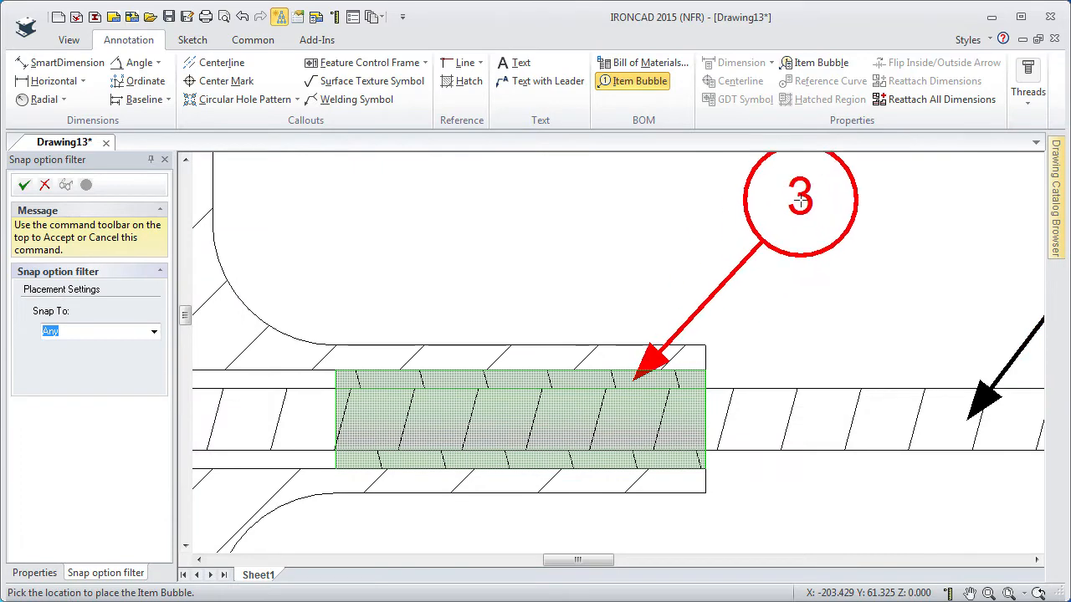
{"action": "left_click", "coordinate": [810, 201]}
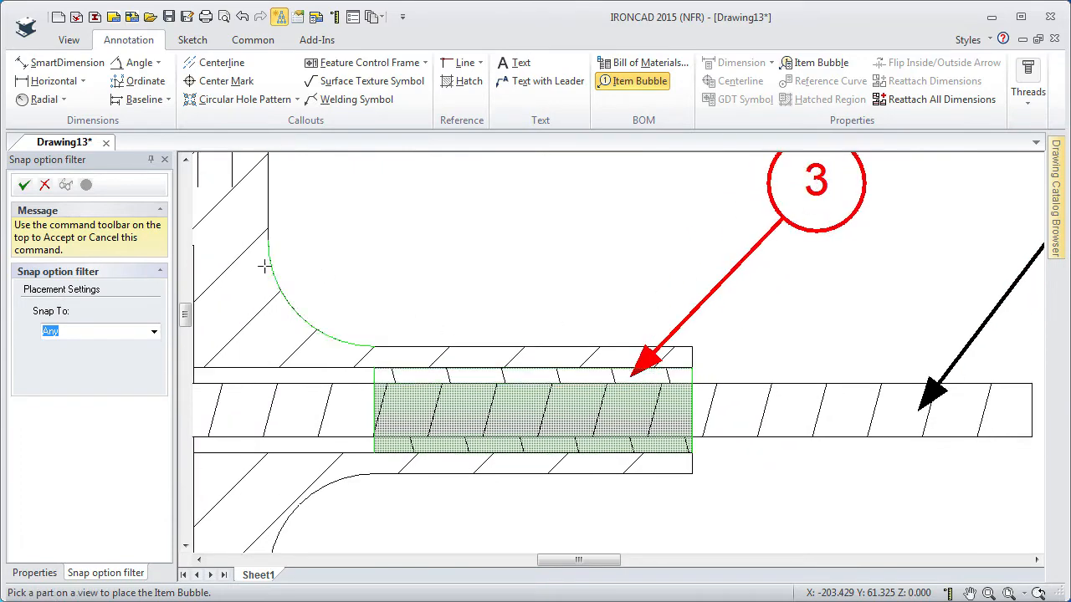
Add item bubbles to the lower crankcase body and the finned cylinder above it in section A-A, placing both on the right.
{"action": "scroll", "coordinate": [368, 299], "scroll_direction": "up", "scroll_amount": 3}
{"action": "left_click", "coordinate": [359, 288]}
{"action": "scroll", "coordinate": [359, 289], "scroll_direction": "down", "scroll_amount": 2}
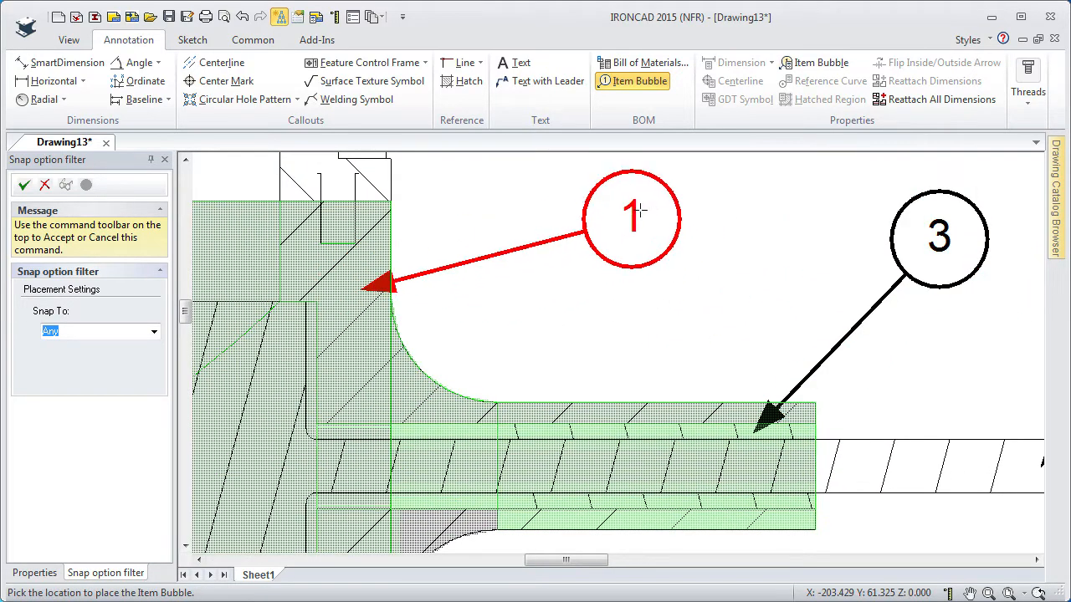
{"action": "left_click", "coordinate": [640, 173]}
{"action": "scroll", "coordinate": [540, 255], "scroll_direction": "up", "scroll_amount": 1}
{"action": "scroll", "coordinate": [539, 255], "scroll_direction": "down", "scroll_amount": 1}
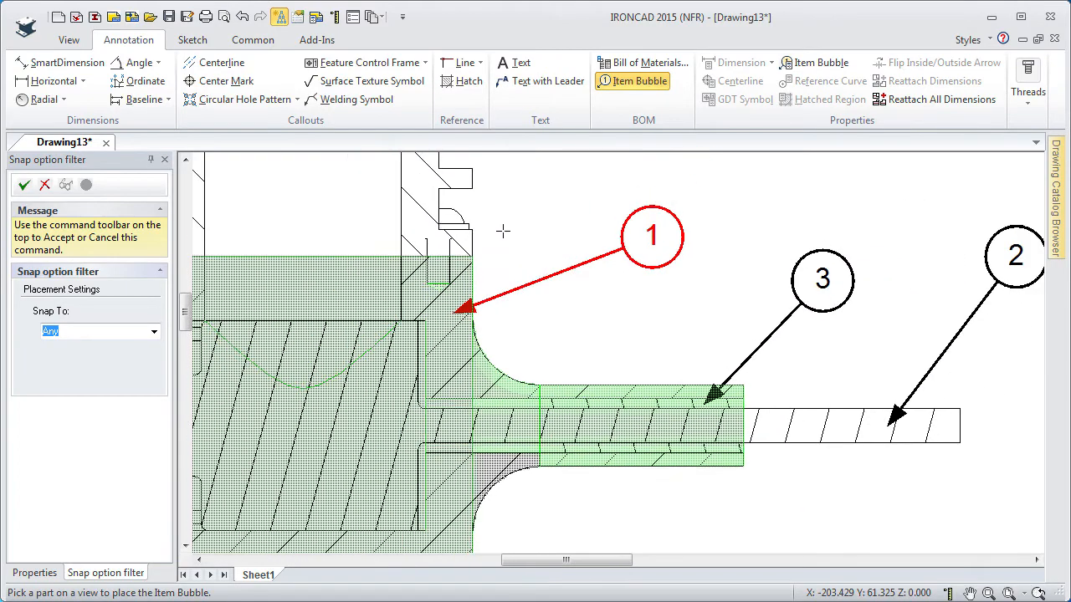
{"action": "middle_click_drag", "start_coordinate": [480, 187], "coordinate": [521, 368]}
{"action": "left_click", "coordinate": [466, 308]}
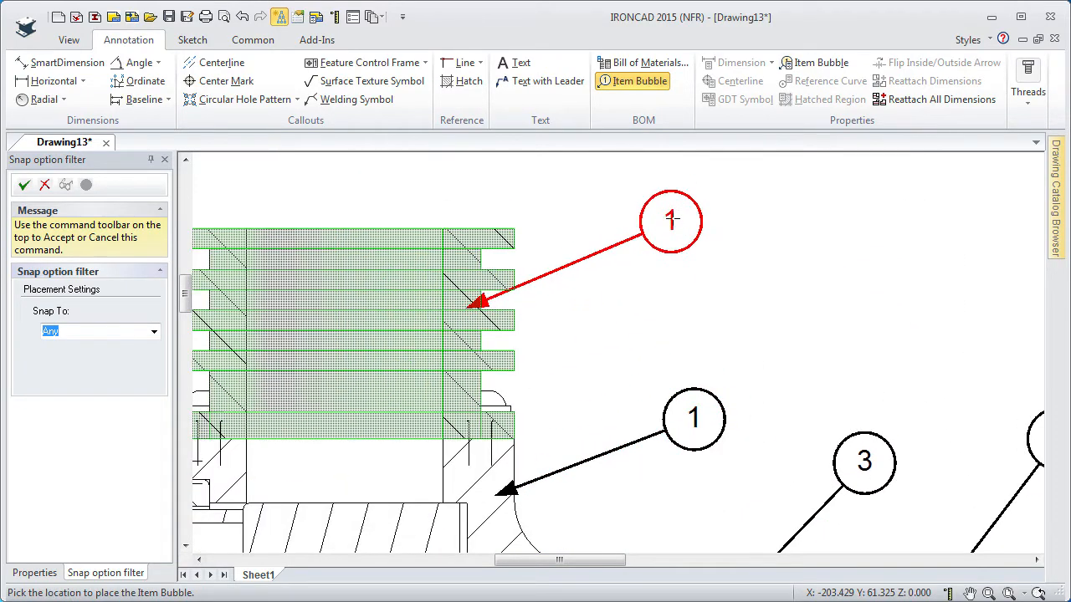
{"action": "left_click", "coordinate": [679, 246]}
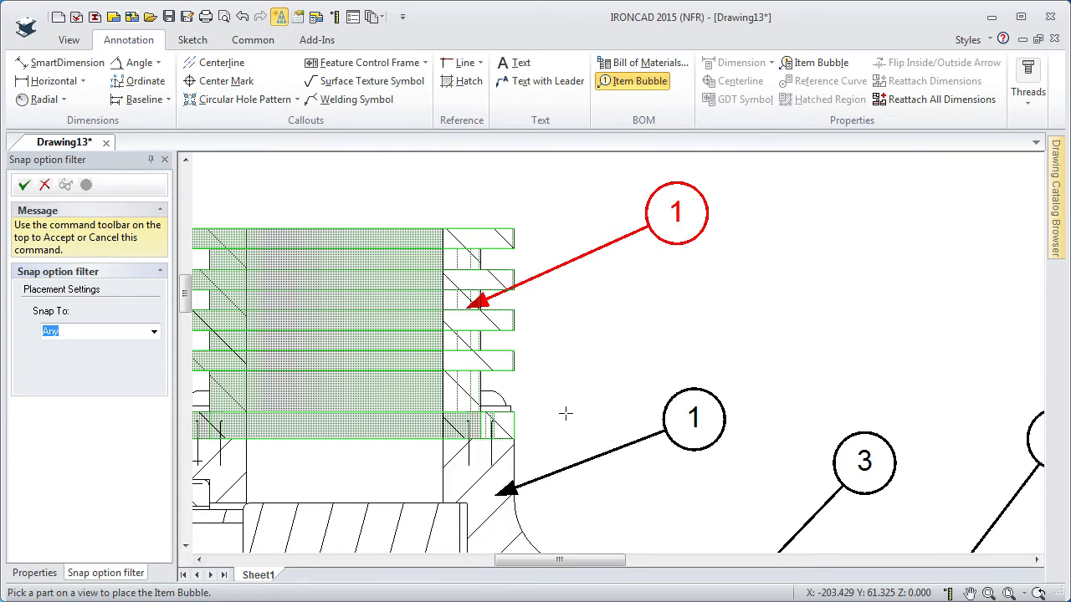
Add item bubbles to the inner and outer domed shells in section A-A, placing both below and to the left.
{"action": "scroll", "coordinate": [543, 408], "scroll_direction": "down", "scroll_amount": 2}
{"action": "middle_click_drag", "start_coordinate": [448, 425], "coordinate": [687, 277]}
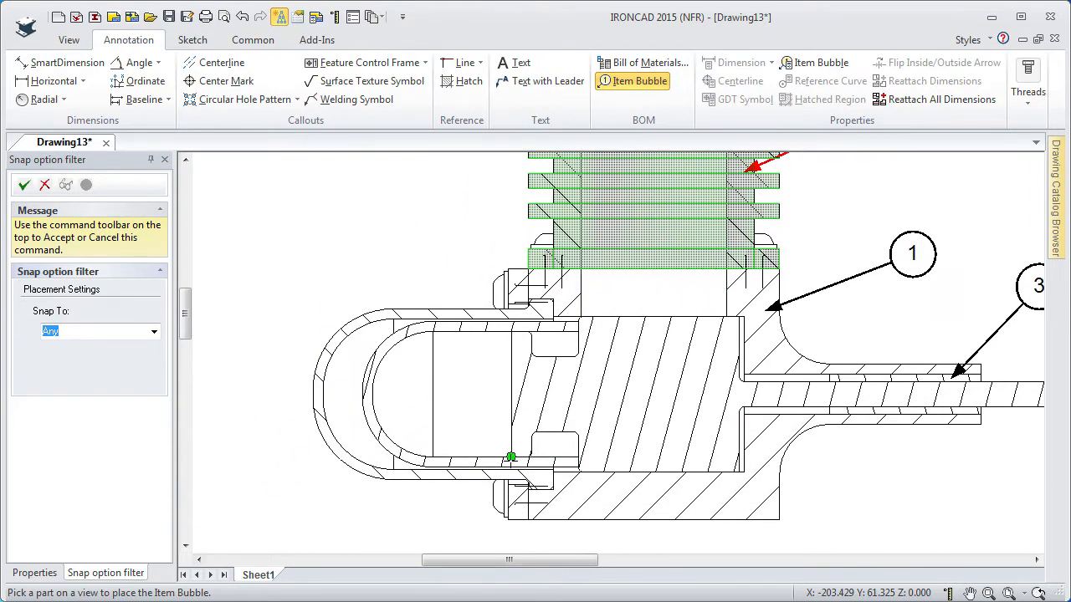
{"action": "scroll", "coordinate": [510, 457], "scroll_direction": "up", "scroll_amount": 3}
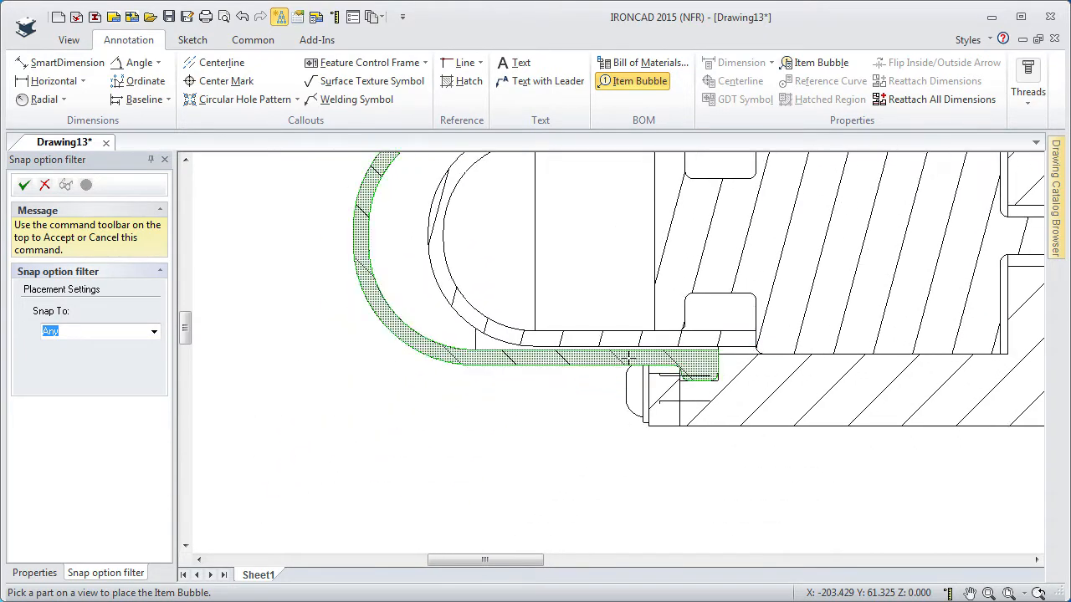
{"action": "left_click", "coordinate": [619, 343]}
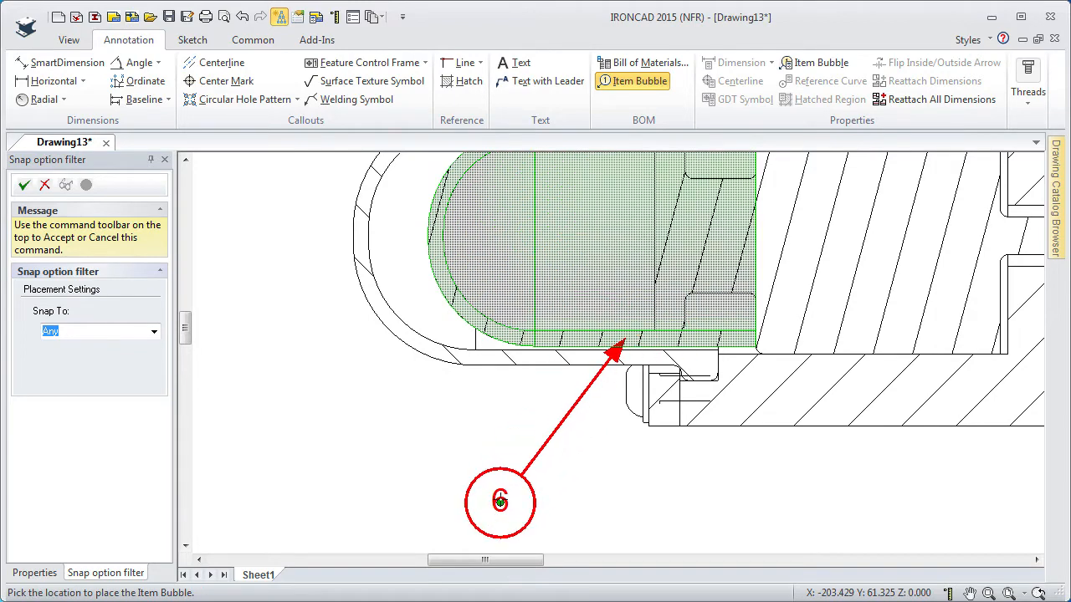
{"action": "left_click", "coordinate": [500, 502]}
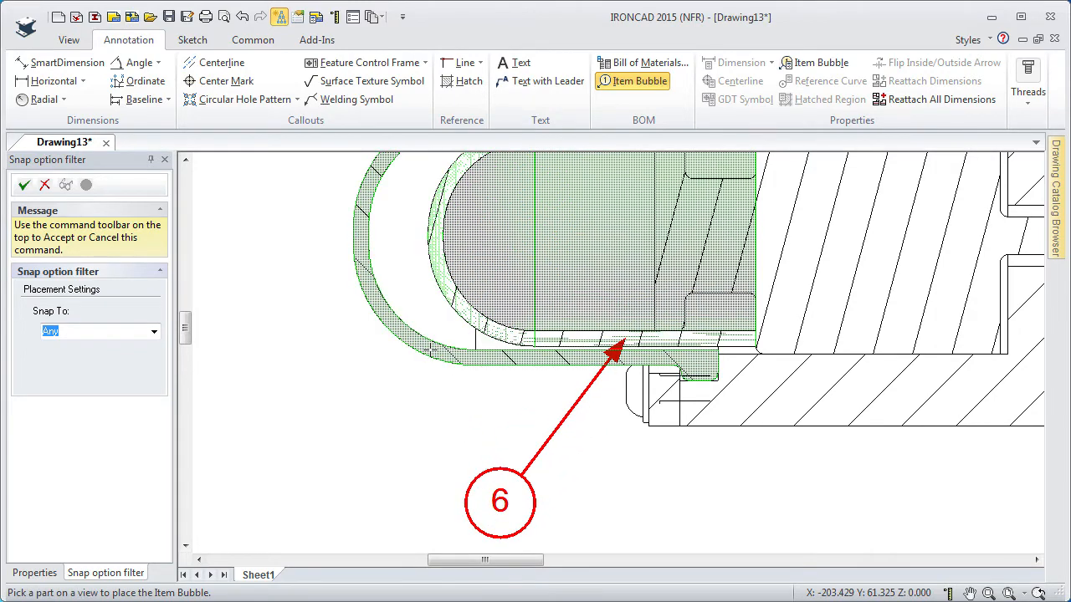
{"action": "left_click", "coordinate": [426, 357]}
{"action": "left_click", "coordinate": [277, 464]}
{"action": "scroll", "coordinate": [644, 425], "scroll_direction": "down", "scroll_amount": 1}
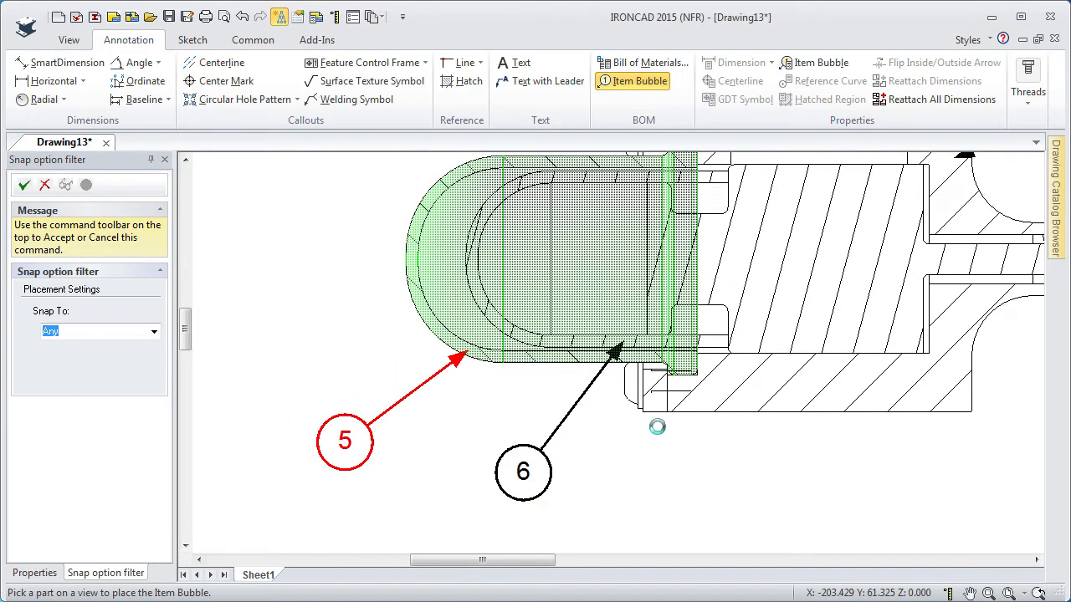
Add an item bubble to the Cover plate in the front view, placing it directly above the plate.
{"action": "mouse_move", "coordinate": [671, 543]}
{"action": "middle_mouse_down"}
{"action": "mouse_move", "coordinate": [566, 248]}
{"action": "mouse_move", "coordinate": [514, 246]}
{"action": "middle_mouse_up"}
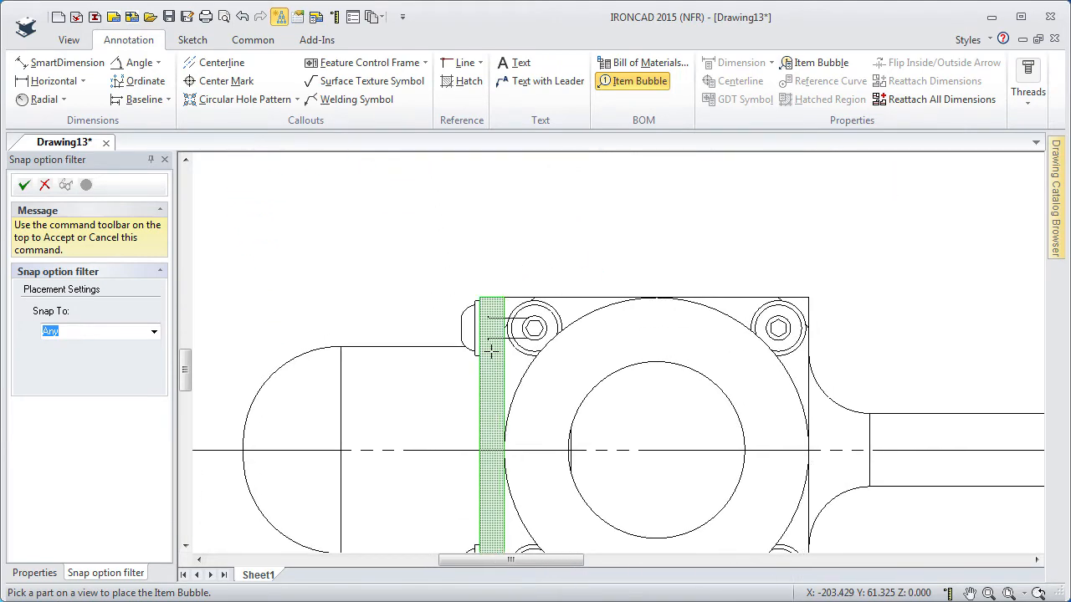
{"action": "left_click", "coordinate": [492, 351]}
{"action": "left_click", "coordinate": [485, 234]}
Add an item bubble to the washer at the front view's upper-right corner, placing it above and to the right.
{"action": "middle_click_drag", "start_coordinate": [803, 251], "coordinate": [448, 263]}
{"action": "scroll", "coordinate": [452, 266], "scroll_direction": "up", "scroll_amount": 4}
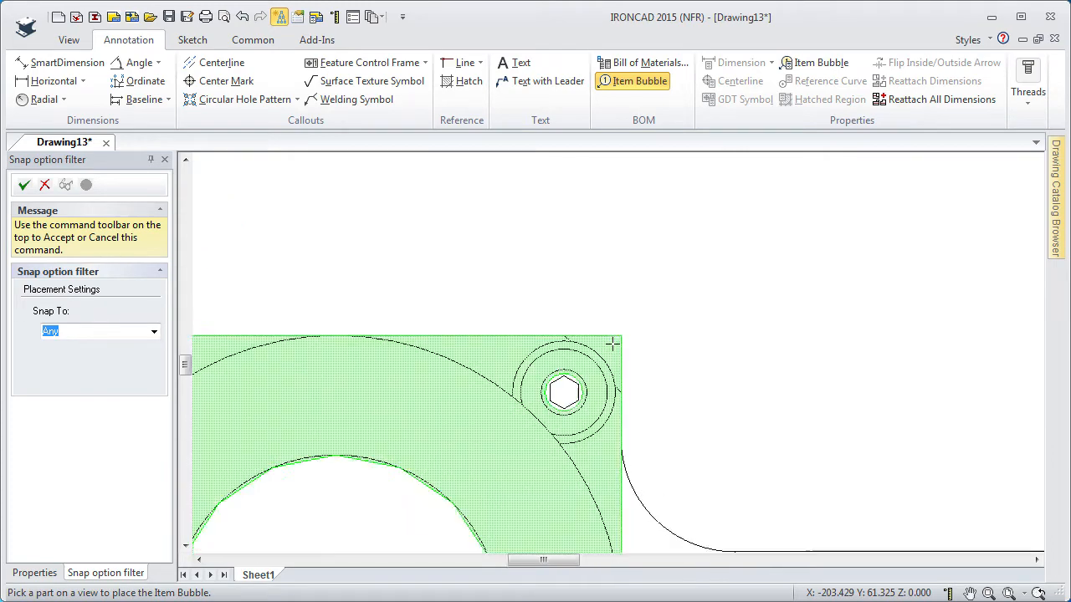
{"action": "scroll", "coordinate": [607, 356], "scroll_direction": "up", "scroll_amount": 1}
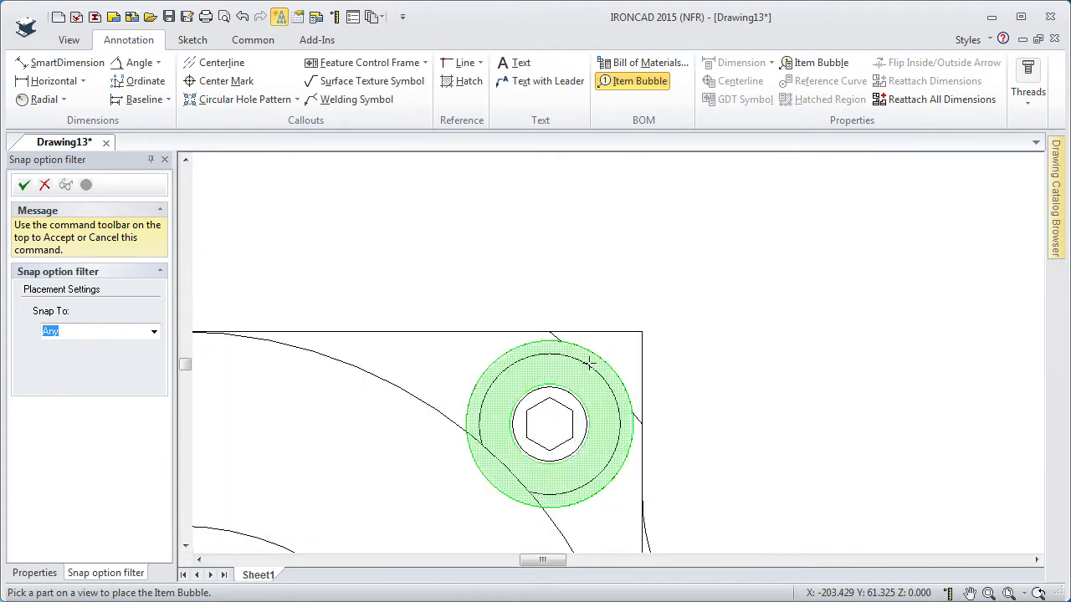
{"action": "scroll", "coordinate": [602, 359], "scroll_direction": "up", "scroll_amount": 1}
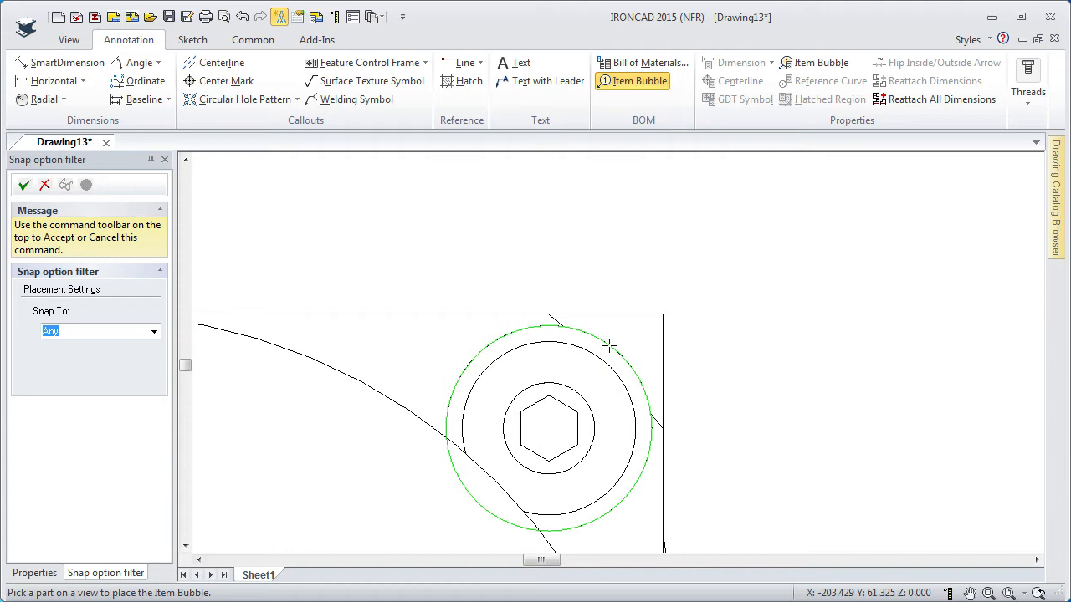
{"action": "left_click", "coordinate": [609, 344]}
{"action": "scroll", "coordinate": [794, 209], "scroll_direction": "down", "scroll_amount": 3}
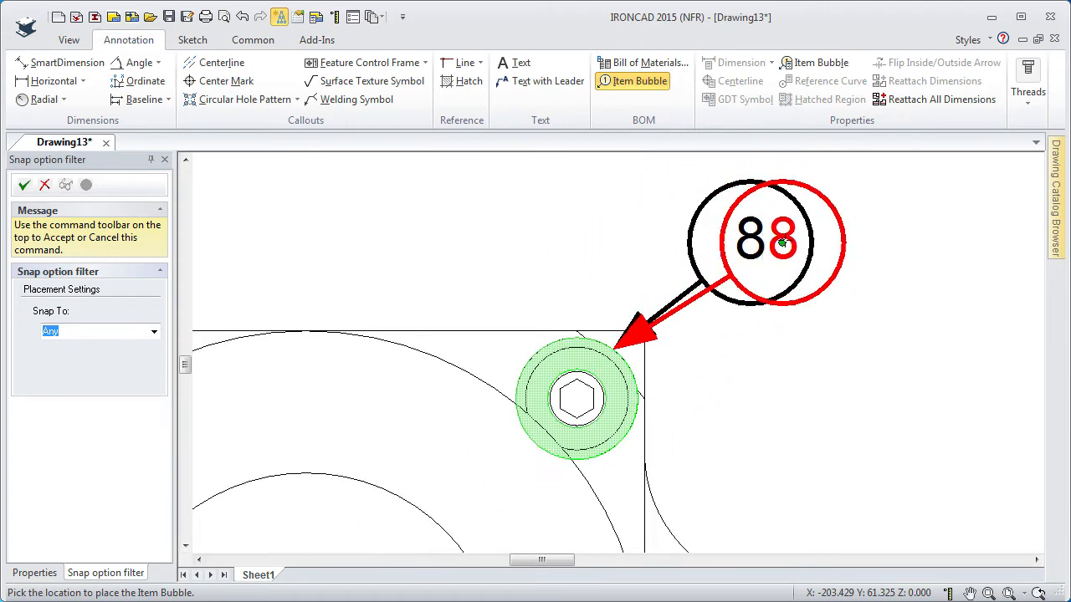
{"action": "left_click", "coordinate": [830, 198]}
Add an item bubble to the K6S M4x8 screw in the front view's upper-right corner and finish the Item Bubble command.
{"action": "scroll", "coordinate": [659, 378], "scroll_direction": "up", "scroll_amount": 4}
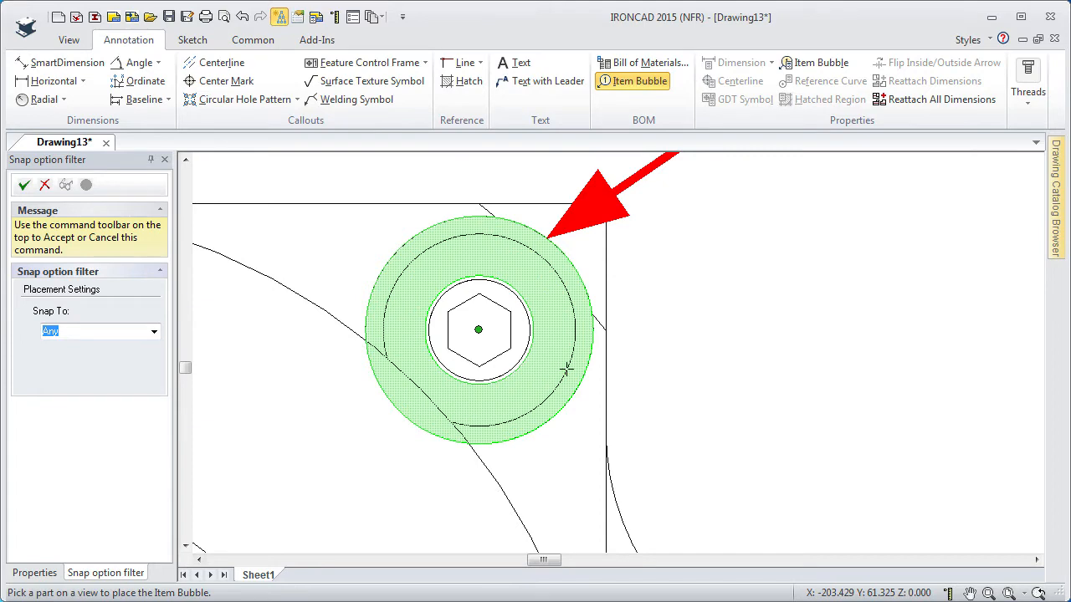
{"action": "left_click", "coordinate": [566, 368]}
{"action": "scroll", "coordinate": [585, 360], "scroll_direction": "down", "scroll_amount": 2}
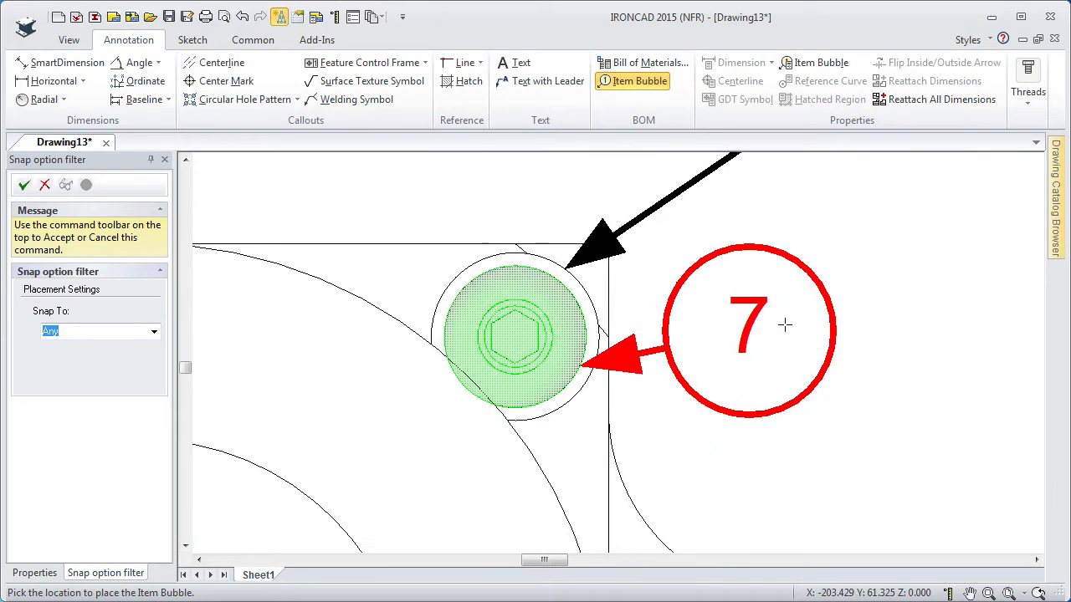
{"action": "scroll", "coordinate": [770, 330], "scroll_direction": "down", "scroll_amount": 4}
{"action": "left_click", "coordinate": [737, 334]}
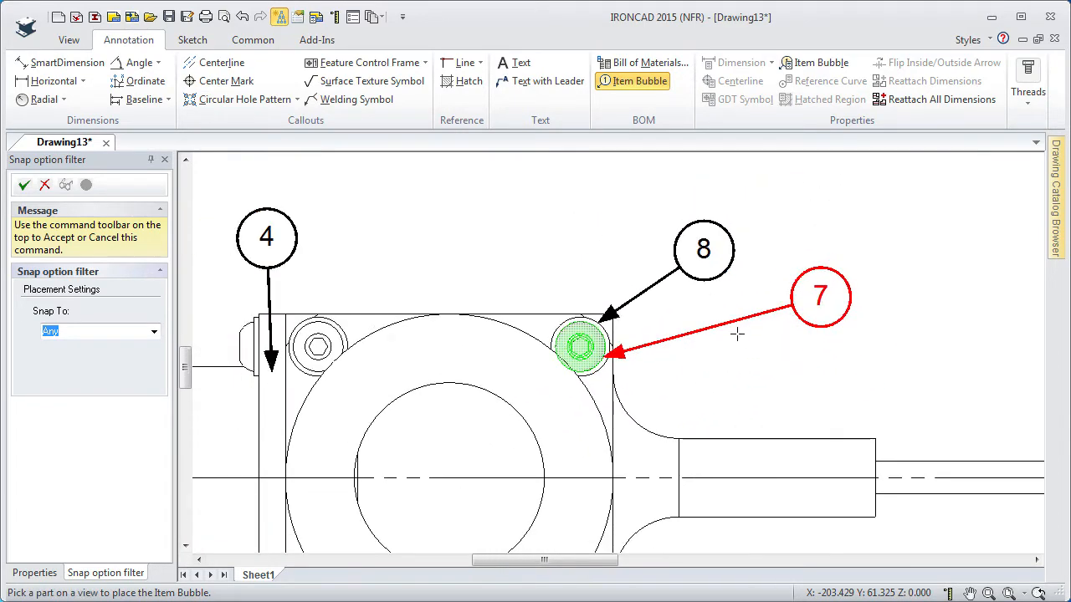
{"action": "scroll", "coordinate": [737, 333], "scroll_direction": "down", "scroll_amount": 3}
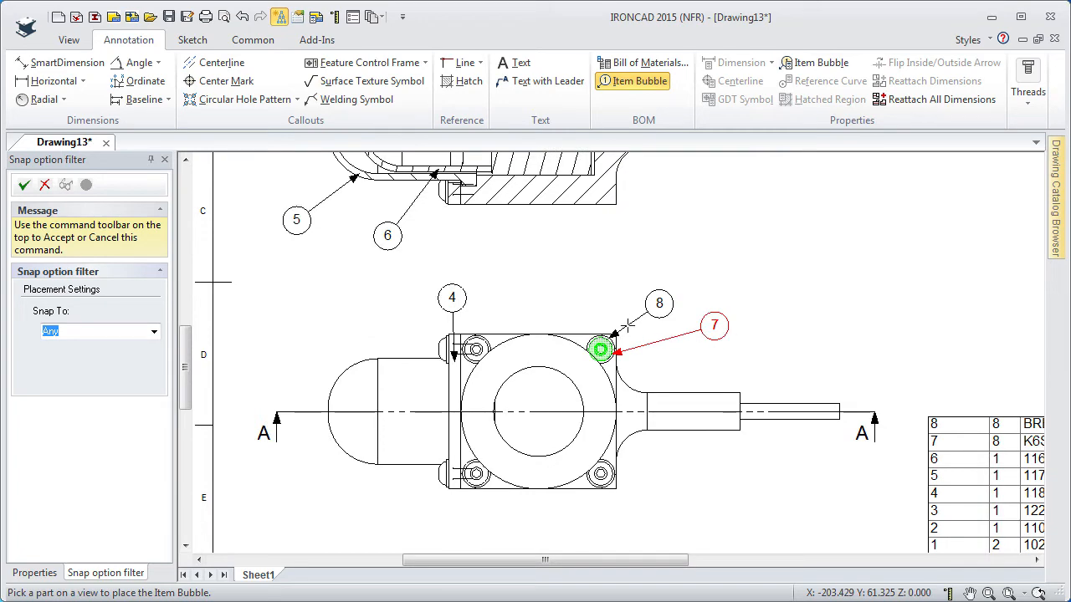
{"action": "scroll", "coordinate": [627, 324], "scroll_direction": "down", "scroll_amount": 2}
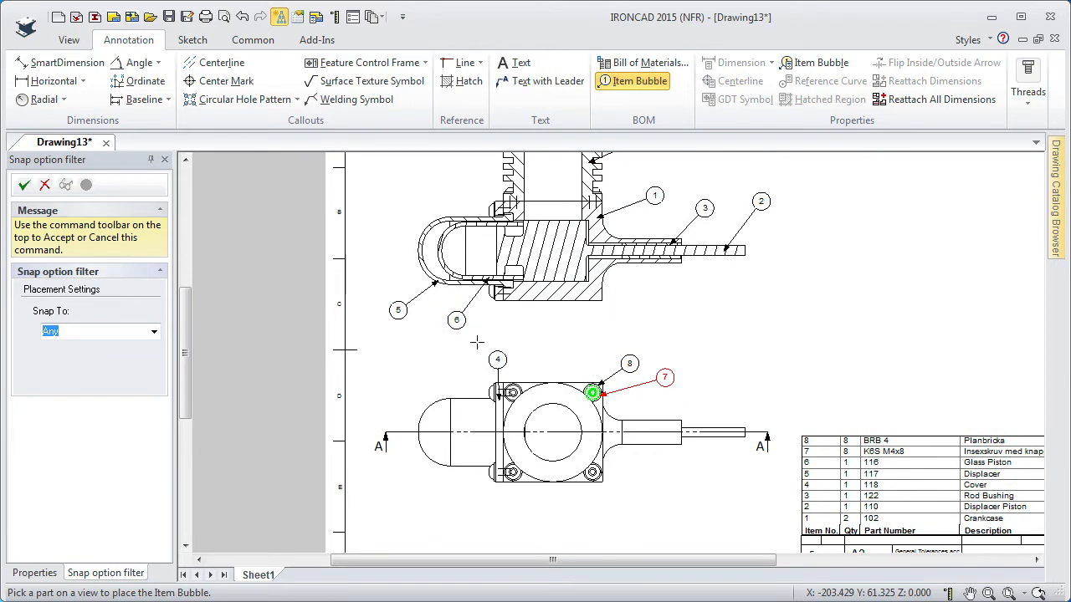
{"action": "scroll", "coordinate": [670, 326], "scroll_direction": "down", "scroll_amount": 3}
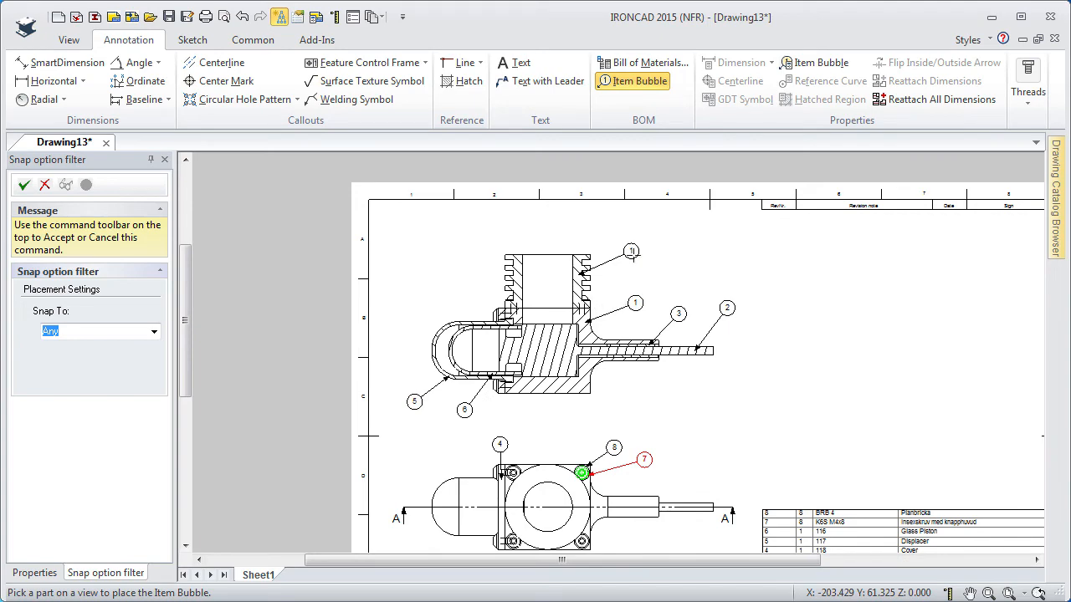
{"action": "scroll", "coordinate": [686, 409], "scroll_direction": "up", "scroll_amount": 2}
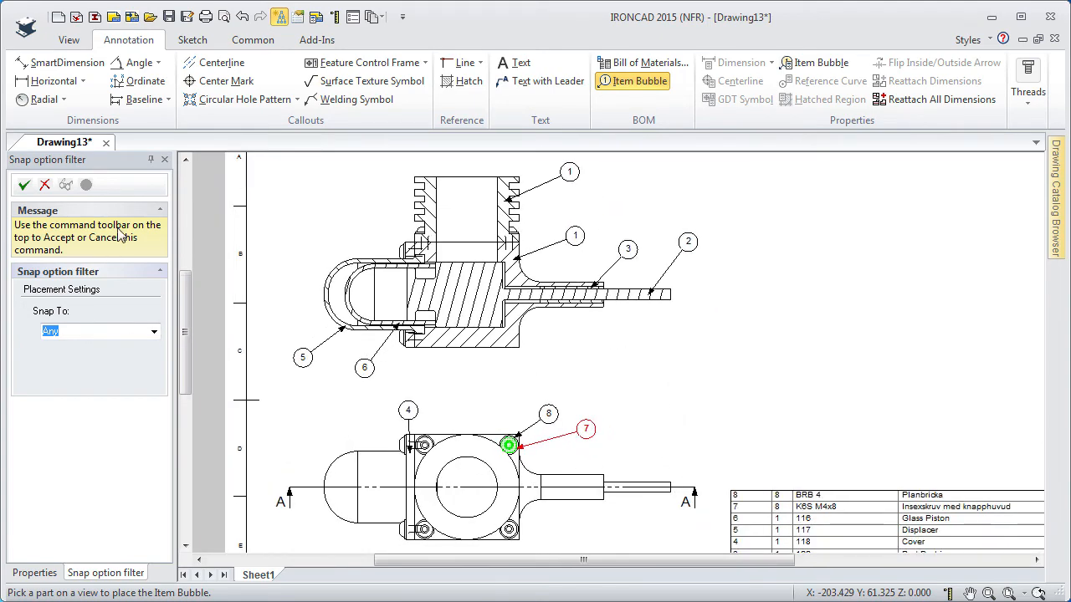
{"action": "left_click", "coordinate": [24, 185]}
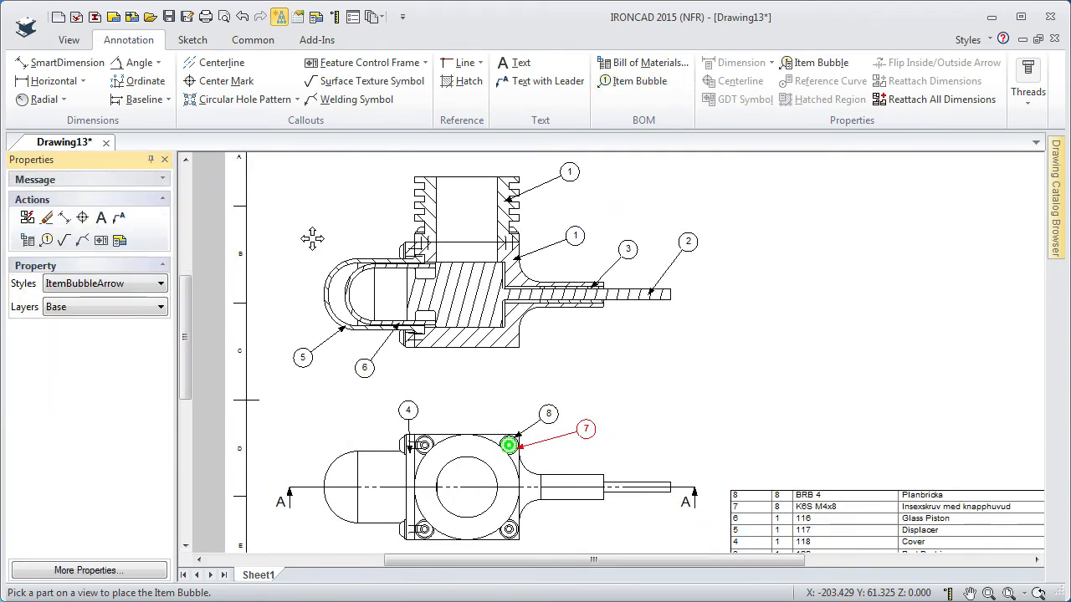
{"action": "middle_click_drag", "start_coordinate": [312, 239], "coordinate": [346, 265]}
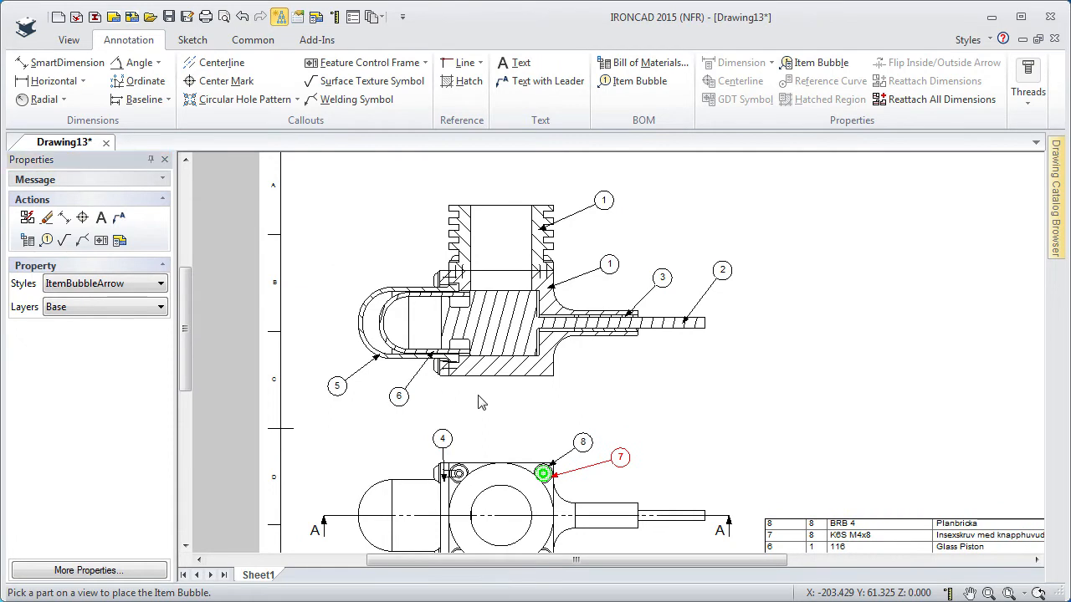
{"action": "mouse_move", "coordinate": [477, 402]}
{"action": "middle_mouse_down"}
{"action": "mouse_move", "coordinate": [499, 310]}
{"action": "mouse_move", "coordinate": [504, 323]}
{"action": "middle_mouse_up"}
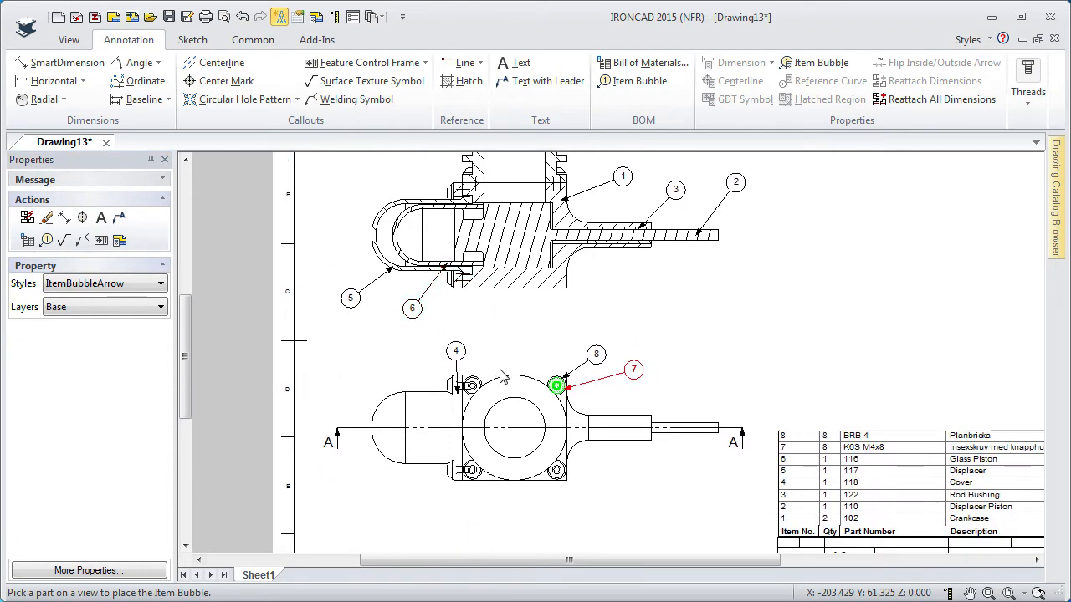
Open the linked Engine scene from the front view and show the finned Cylinder part's properties to check its part number.
{"action": "left_click", "coordinate": [514, 397]}
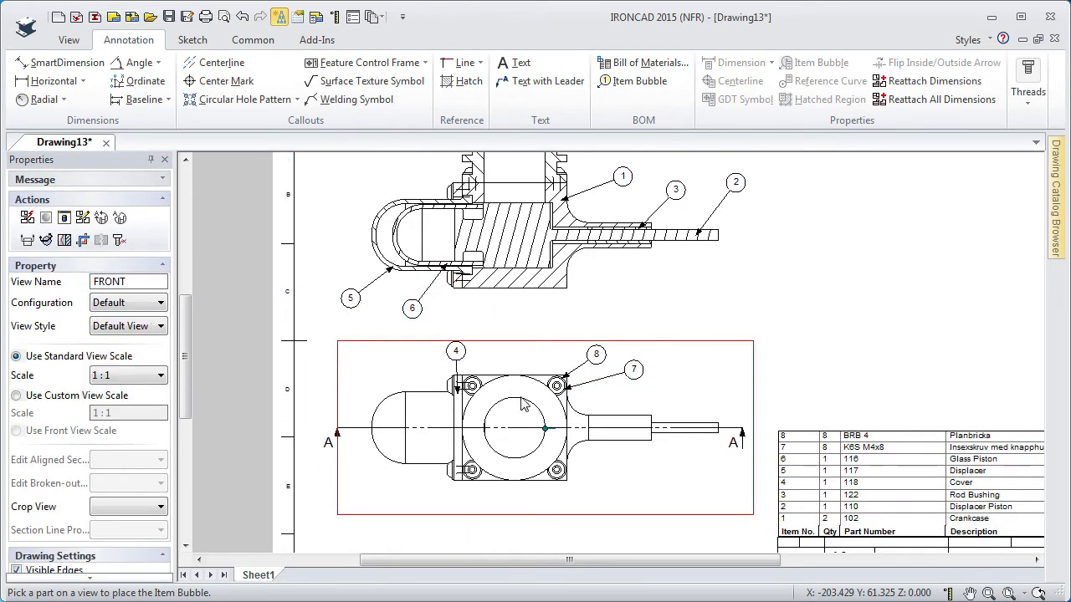
{"action": "right_click", "coordinate": [516, 422]}
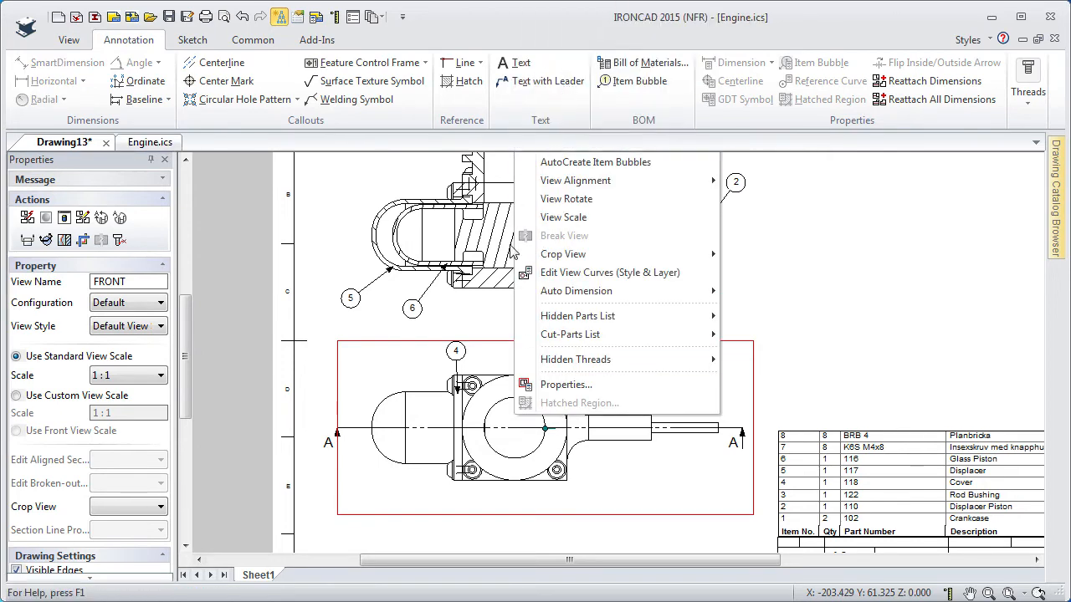
{"action": "key", "text": "F3"}
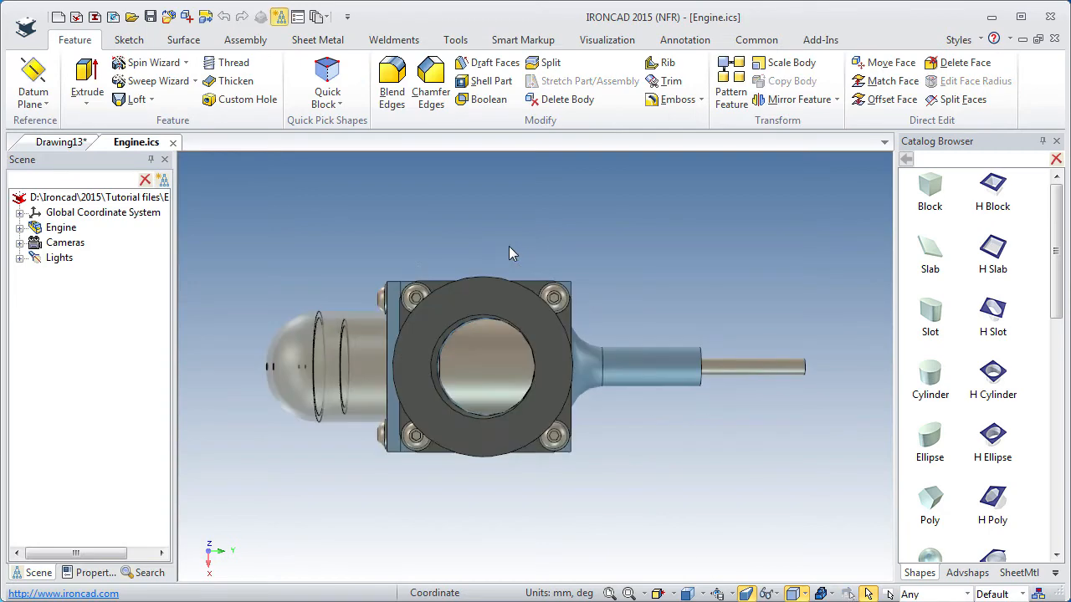
{"action": "left_click_drag", "start_coordinate": [438, 382], "coordinate": [430, 272]}
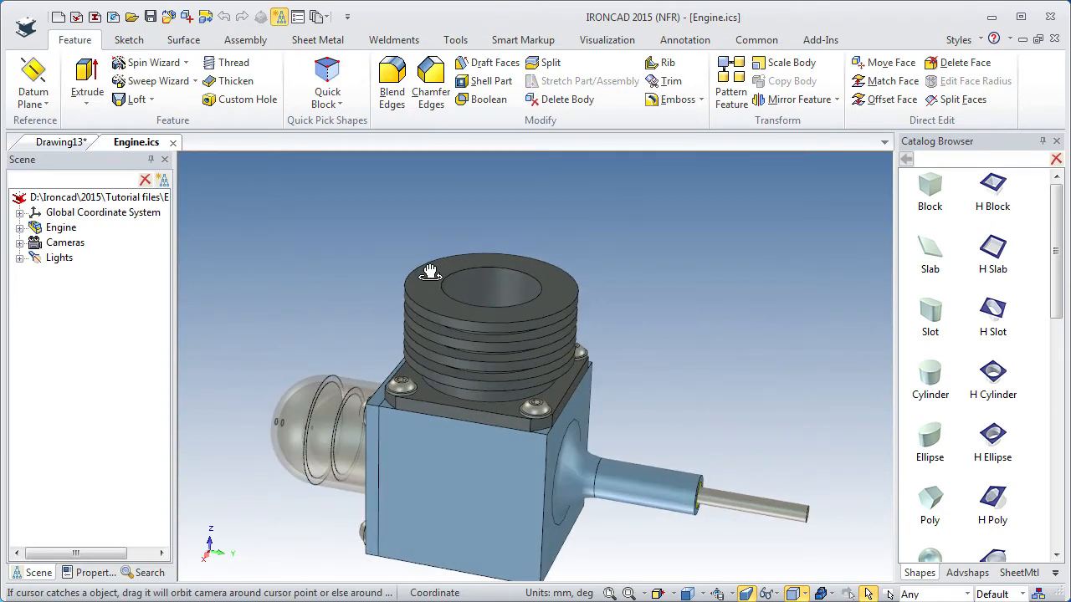
{"action": "left_click", "coordinate": [465, 364]}
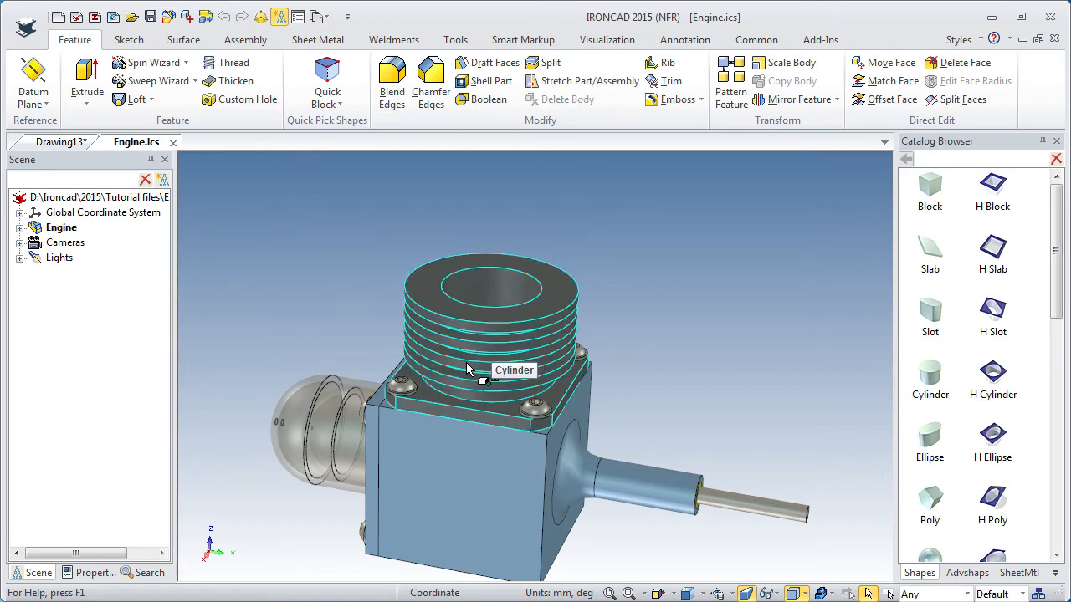
{"action": "left_click", "coordinate": [90, 573]}
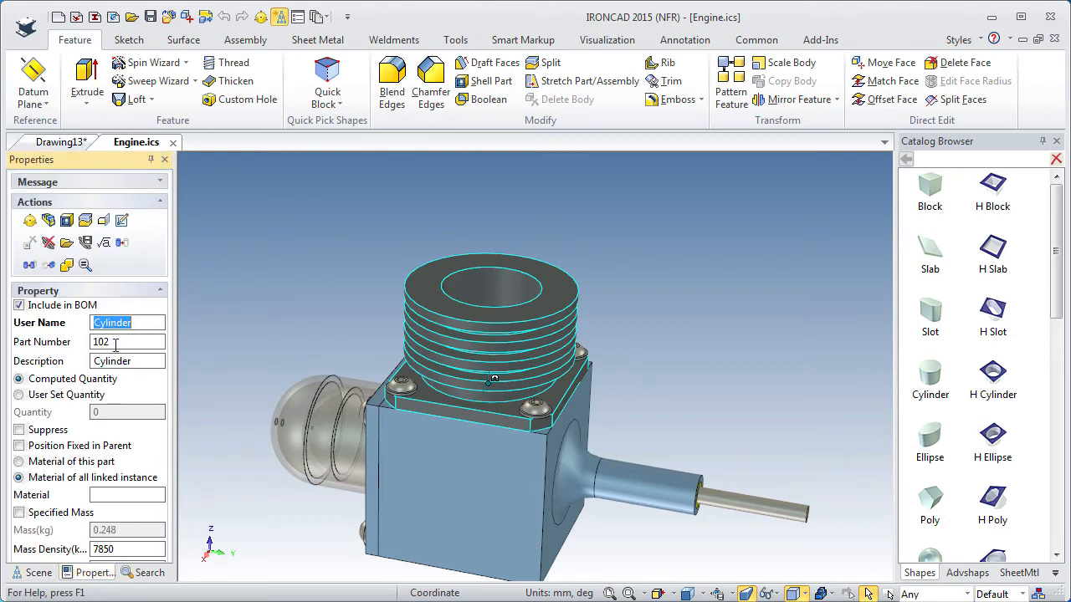
Set the Crankcase's part number to 101.
{"action": "left_click", "coordinate": [453, 484]}
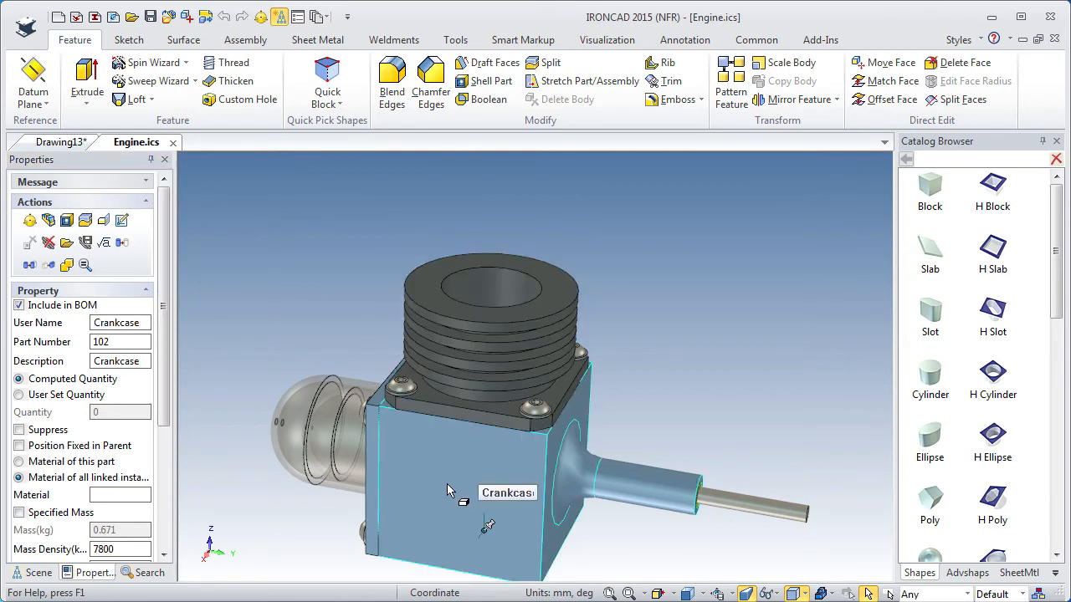
{"action": "left_click", "coordinate": [112, 341]}
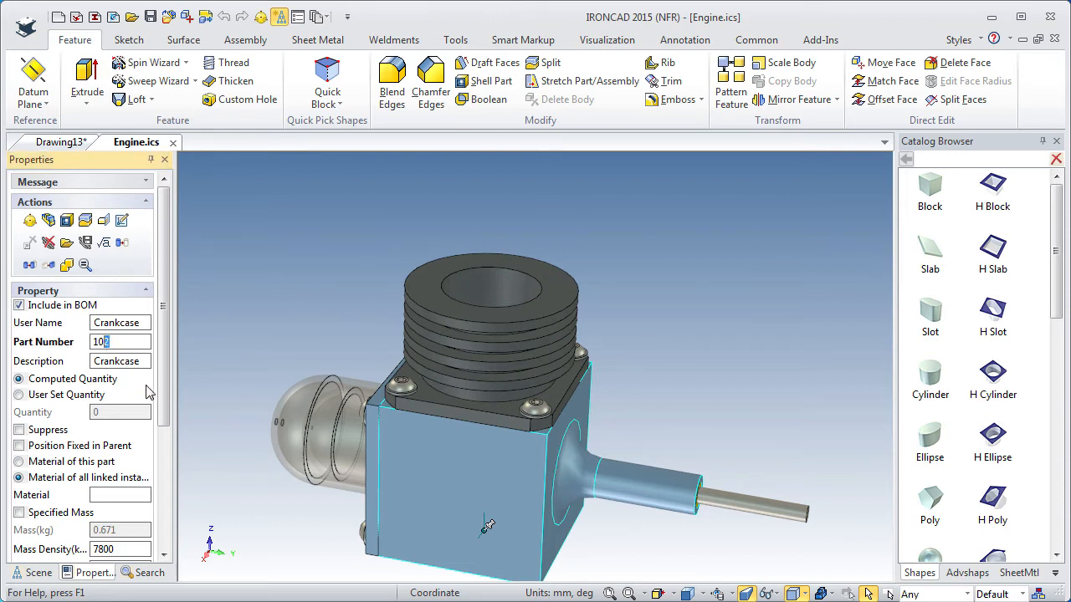
{"action": "left_click", "coordinate": [223, 313]}
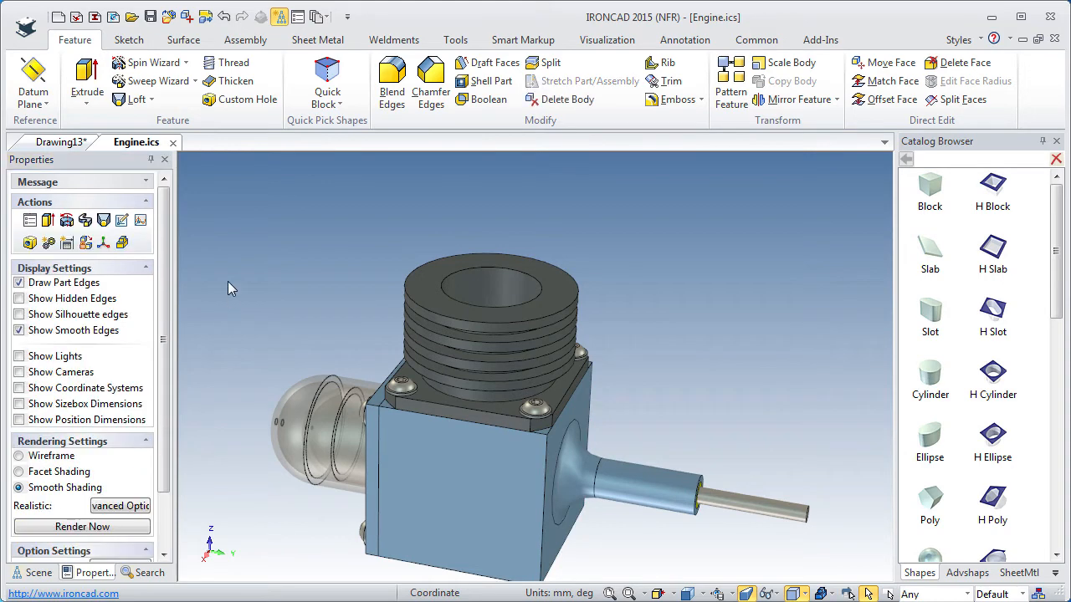
Save the Engine.ics scene and close it to return to the drawing.
{"action": "left_click", "coordinate": [35, 572]}
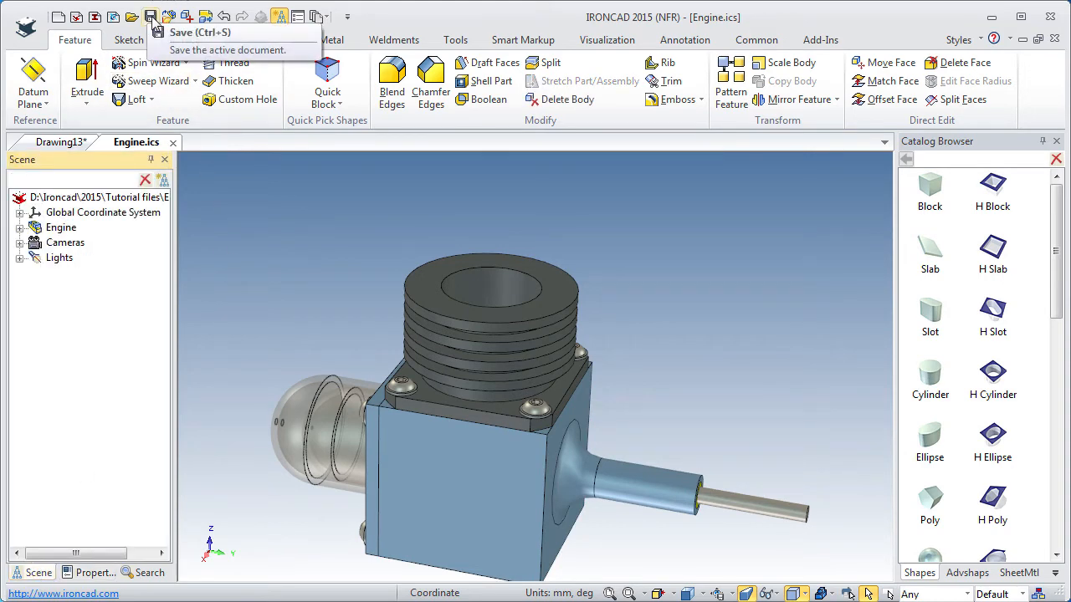
{"action": "left_click", "coordinate": [151, 18]}
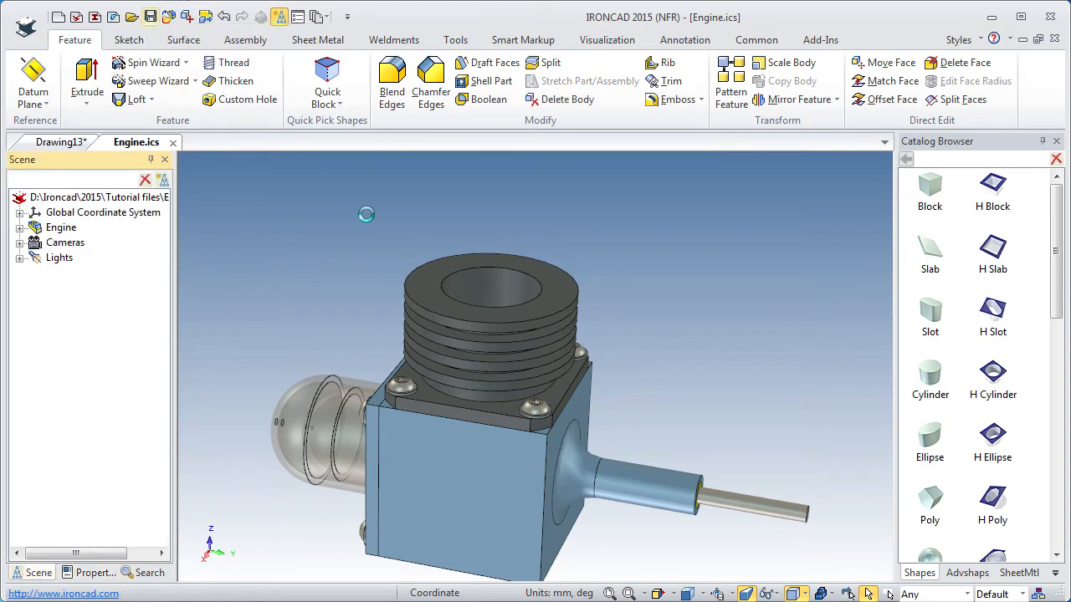
{"action": "left_click", "coordinate": [173, 143]}
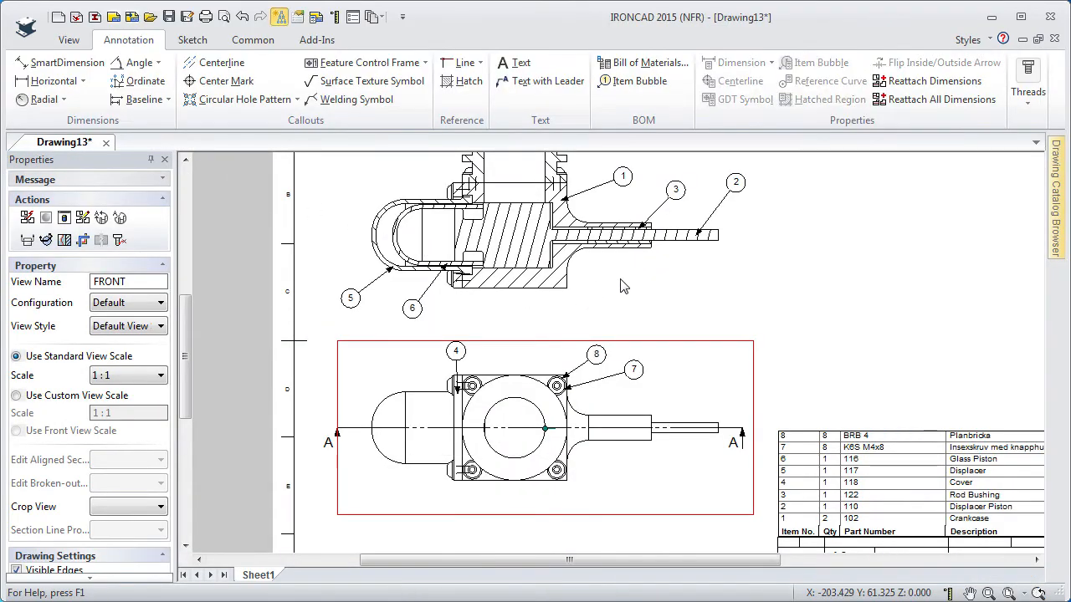
Update the existing bill of materials above the title block.
{"action": "mouse_move", "coordinate": [620, 279]}
{"action": "middle_mouse_down"}
{"action": "mouse_move", "coordinate": [505, 339]}
{"action": "mouse_move", "coordinate": [469, 325]}
{"action": "mouse_move", "coordinate": [320, 209]}
{"action": "middle_mouse_up"}
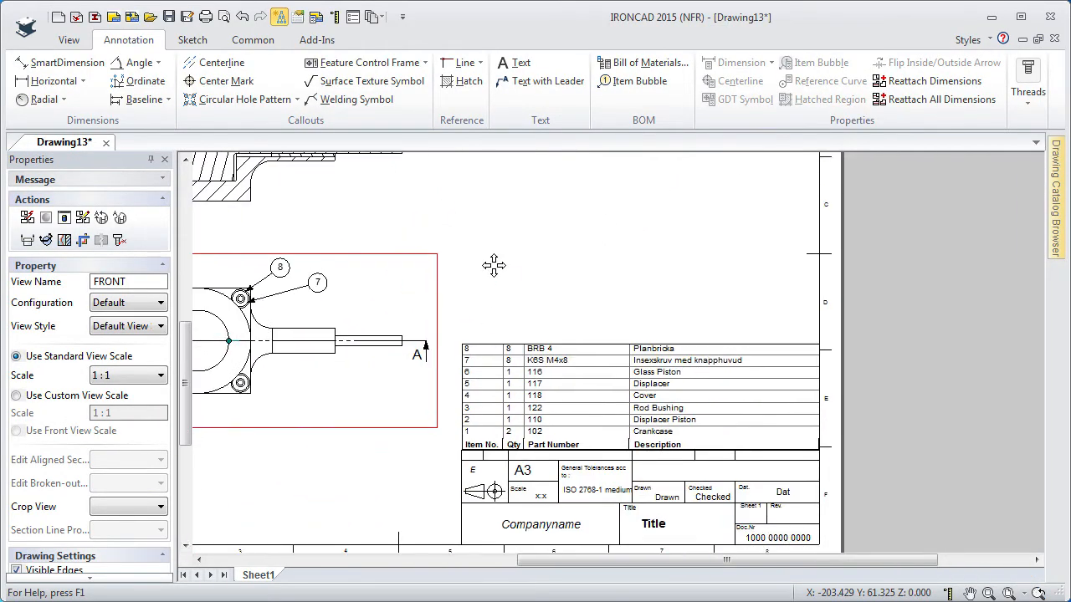
{"action": "middle_click_drag", "start_coordinate": [493, 265], "coordinate": [425, 179]}
{"action": "left_click", "coordinate": [516, 357]}
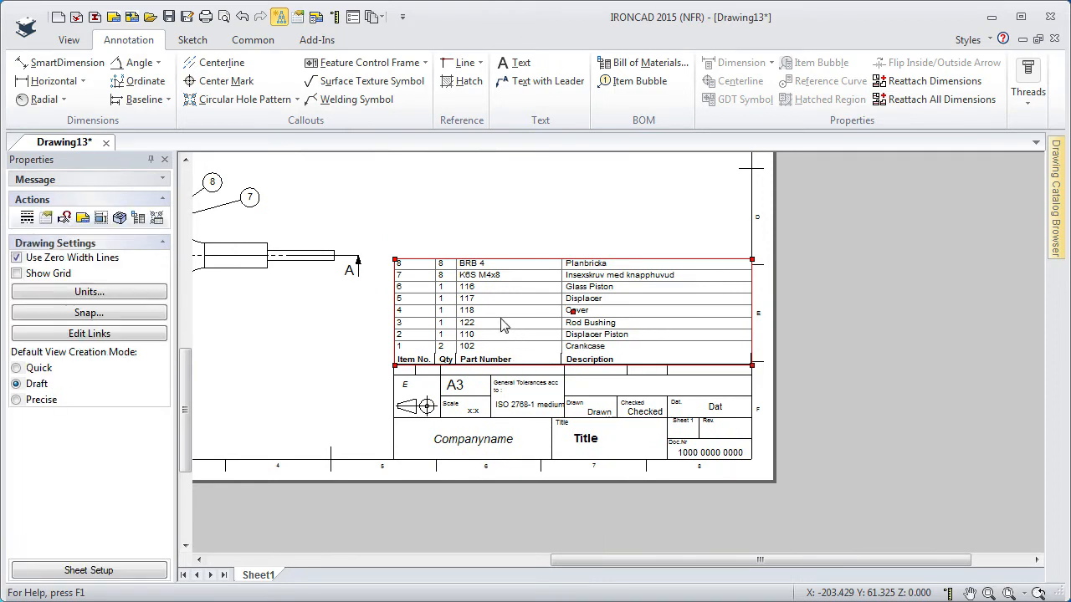
{"action": "right_click", "coordinate": [502, 324]}
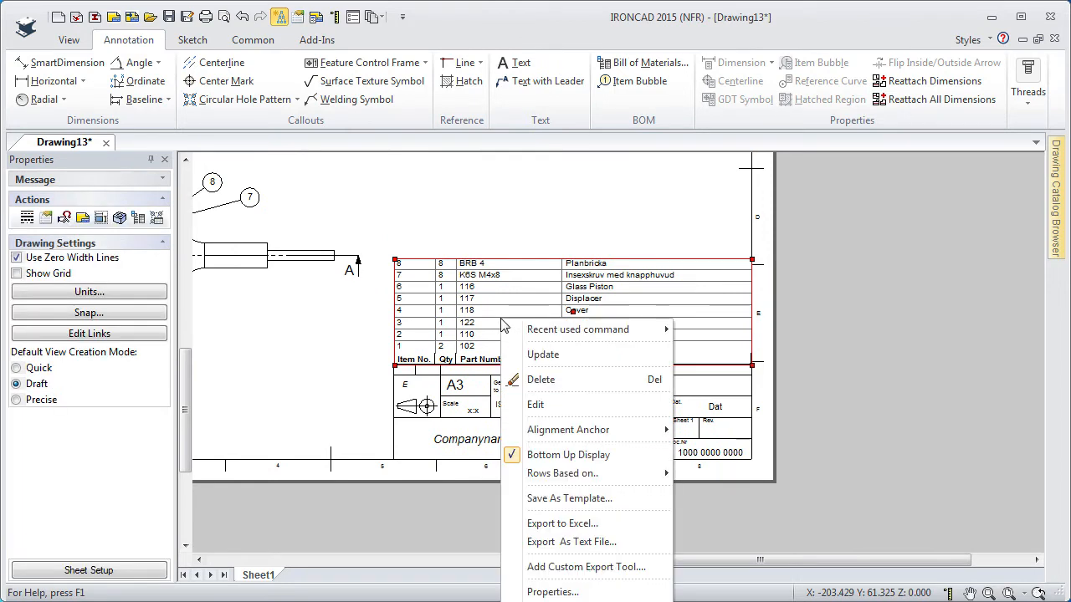
{"action": "left_click", "coordinate": [534, 356]}
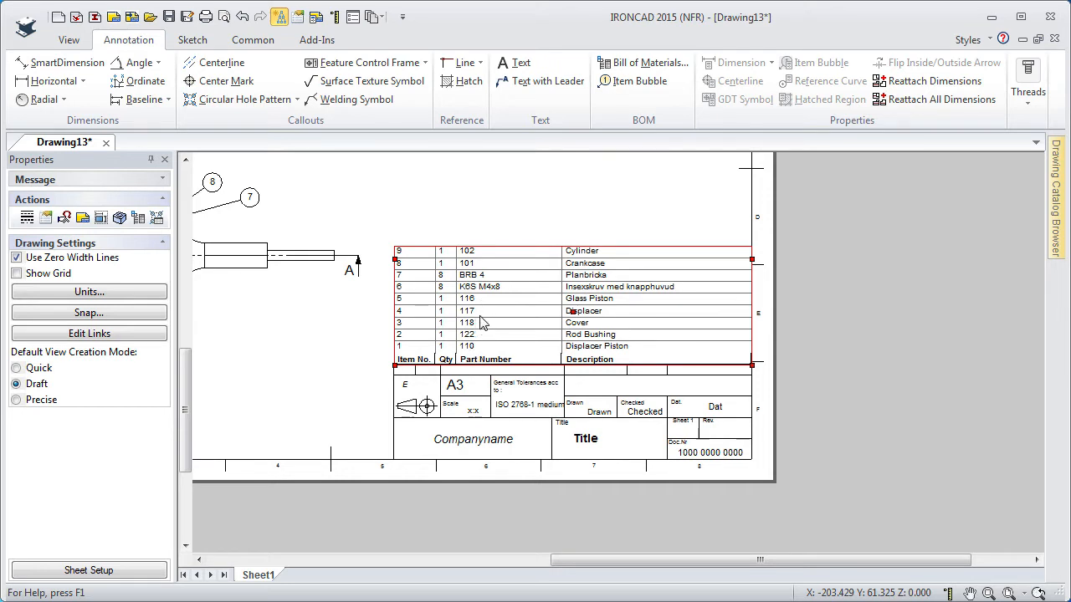
Replace the bill of materials with a new one using the Assembly BottomUp template, Default configuration and Parts Only style.
{"action": "key", "text": "Delete"}
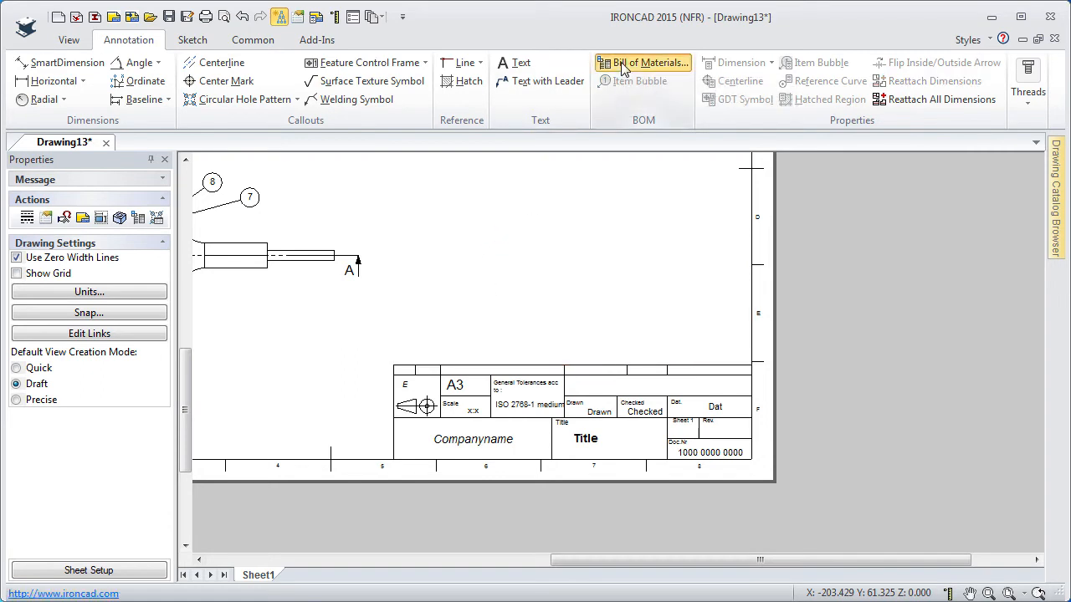
{"action": "left_click", "coordinate": [623, 63]}
{"action": "left_click", "coordinate": [414, 216]}
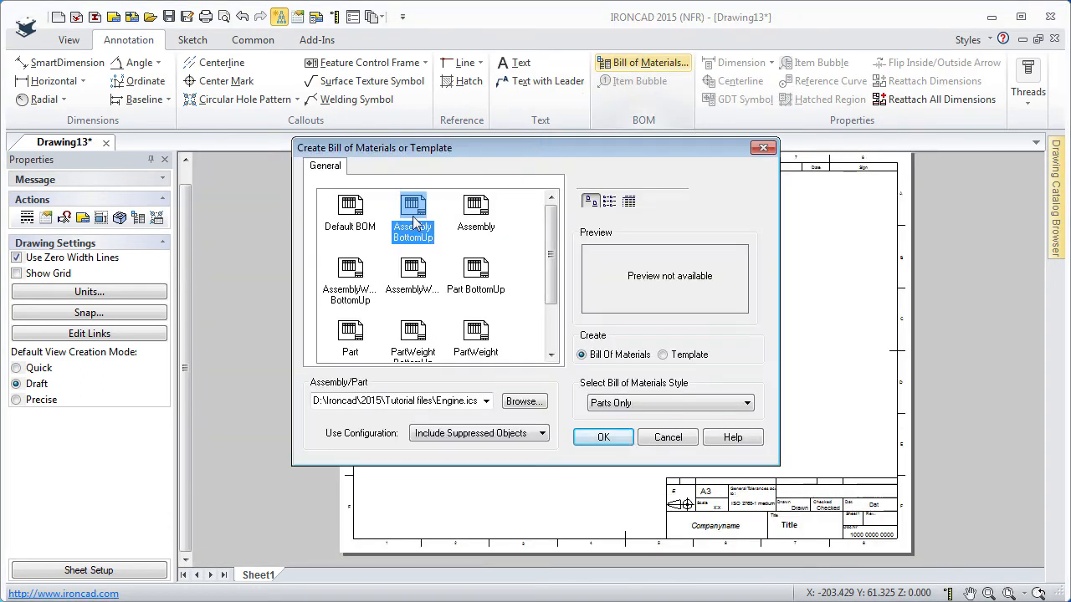
{"action": "left_click", "coordinate": [489, 434]}
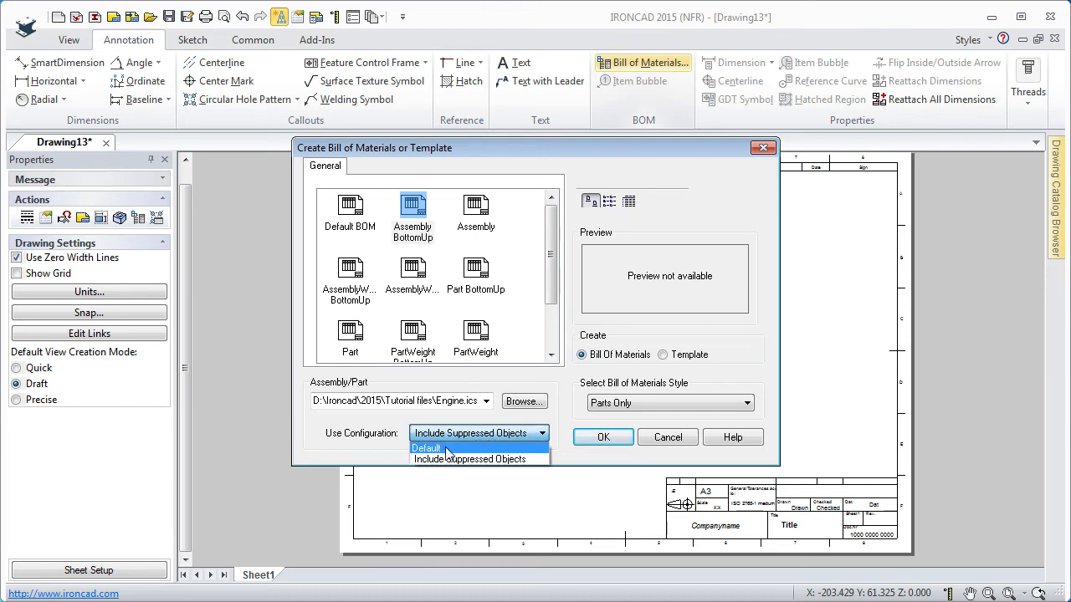
{"action": "left_click", "coordinate": [447, 450]}
{"action": "left_click", "coordinate": [603, 437]}
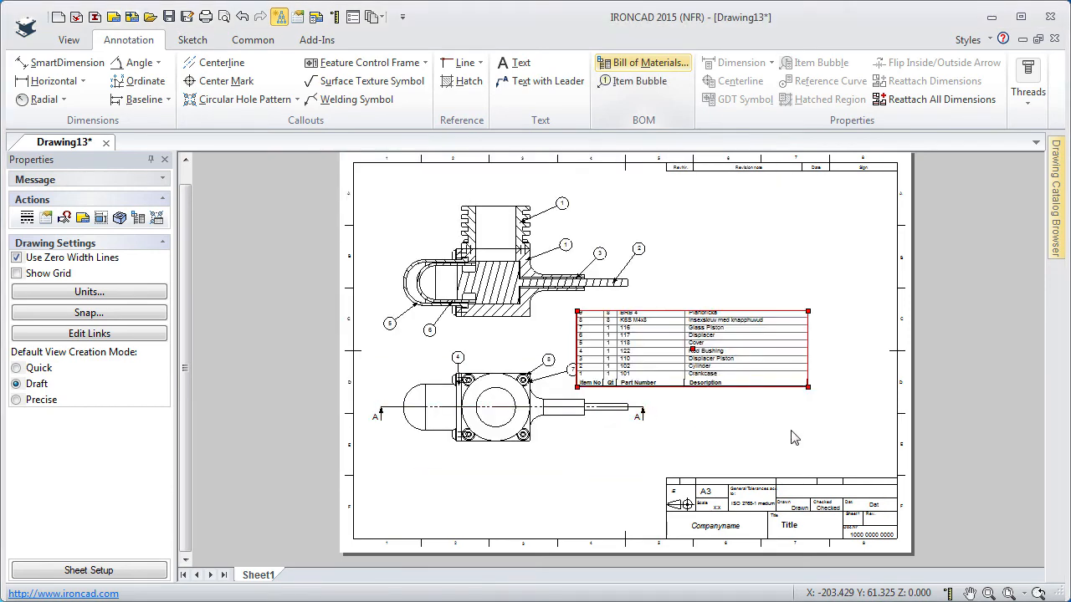
Move the new bill of materials onto the title block, snapping its lower-right corner to the block's upper-right corner.
{"action": "middle_click_drag", "start_coordinate": [790, 431], "coordinate": [555, 363]}
{"action": "scroll", "coordinate": [819, 343], "scroll_direction": "up", "scroll_amount": 2}
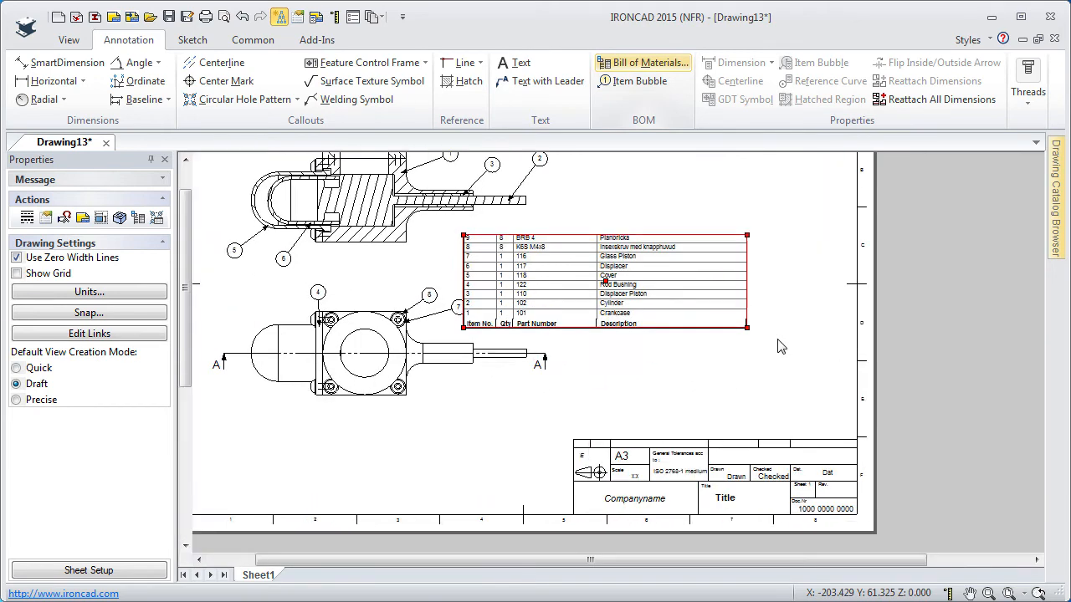
{"action": "middle_click_drag", "start_coordinate": [779, 346], "coordinate": [706, 324]}
{"action": "scroll", "coordinate": [706, 324], "scroll_direction": "up", "scroll_amount": 2}
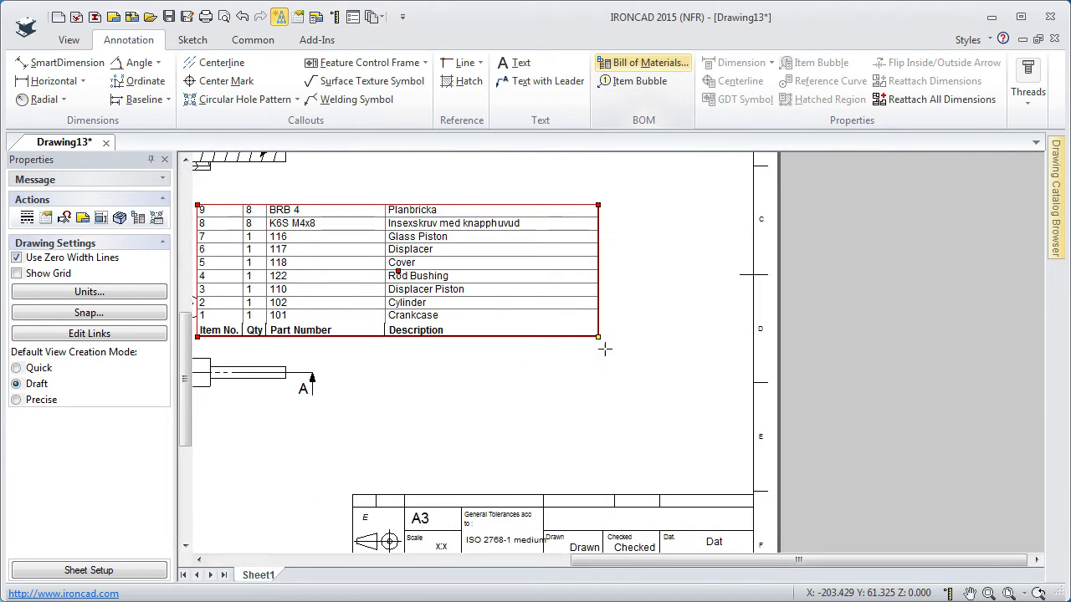
{"action": "left_click_drag", "start_coordinate": [604, 349], "coordinate": [753, 495]}
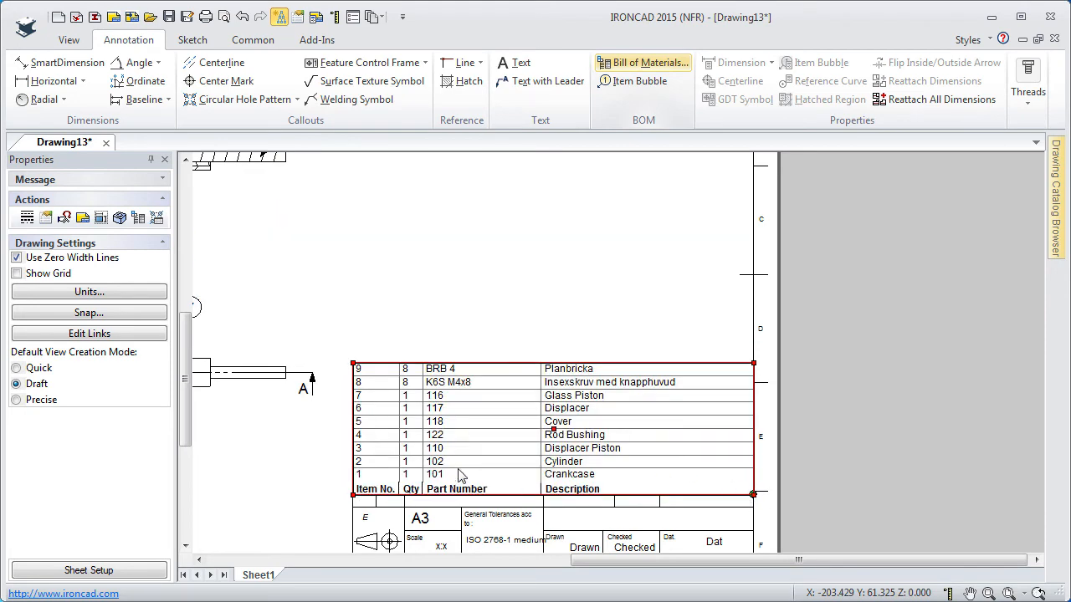
{"action": "left_click", "coordinate": [434, 312]}
Update the Section A-A view so its item bubbles match the new bill of materials.
{"action": "scroll", "coordinate": [353, 297], "scroll_direction": "down", "scroll_amount": 6}
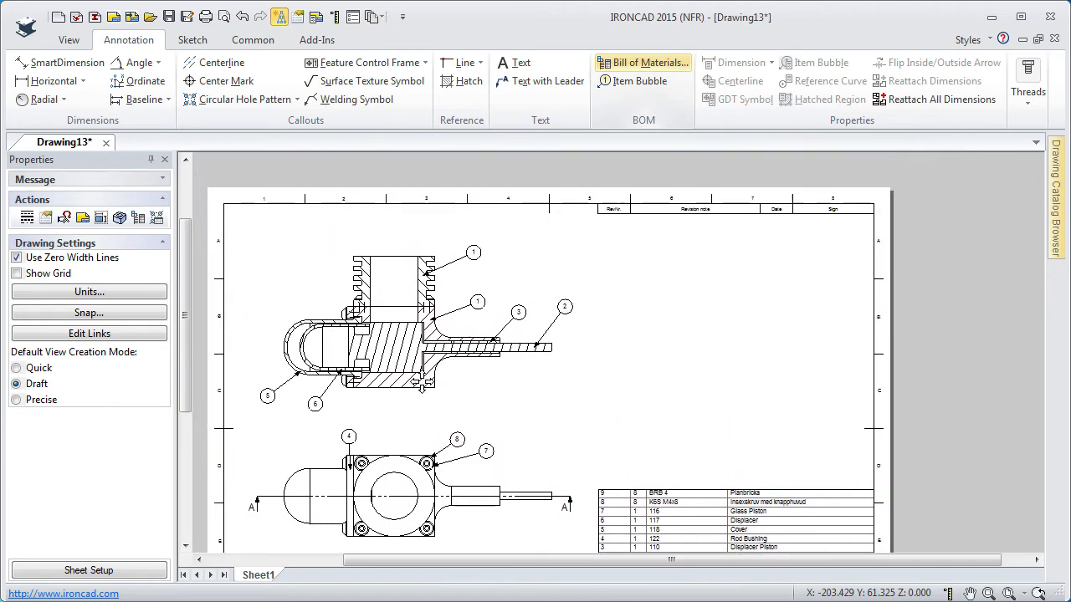
{"action": "scroll", "coordinate": [425, 291], "scroll_direction": "up", "scroll_amount": 5}
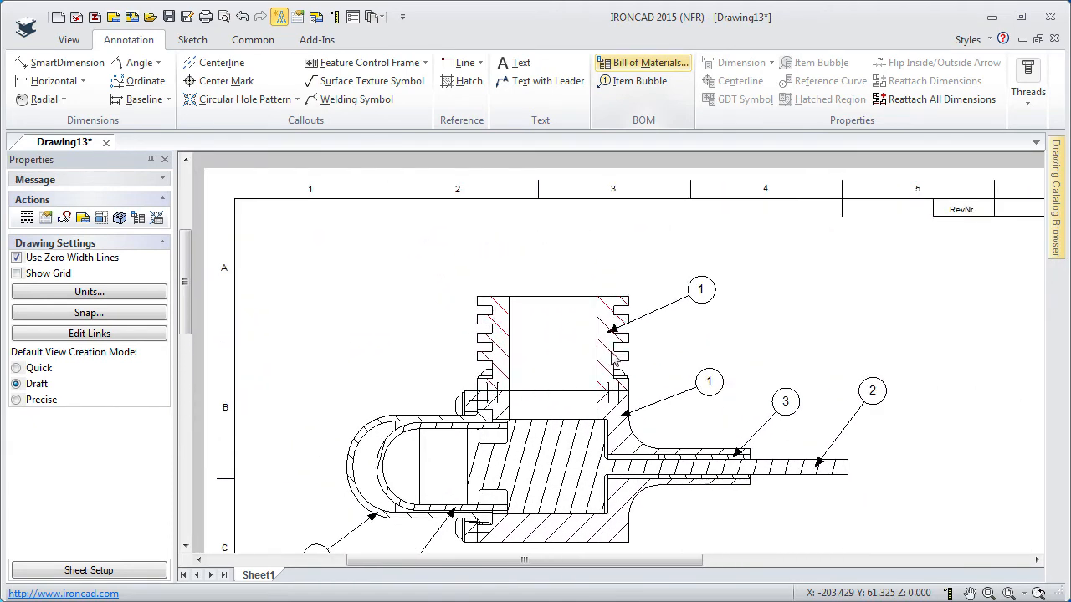
{"action": "middle_click_drag", "start_coordinate": [646, 391], "coordinate": [504, 318]}
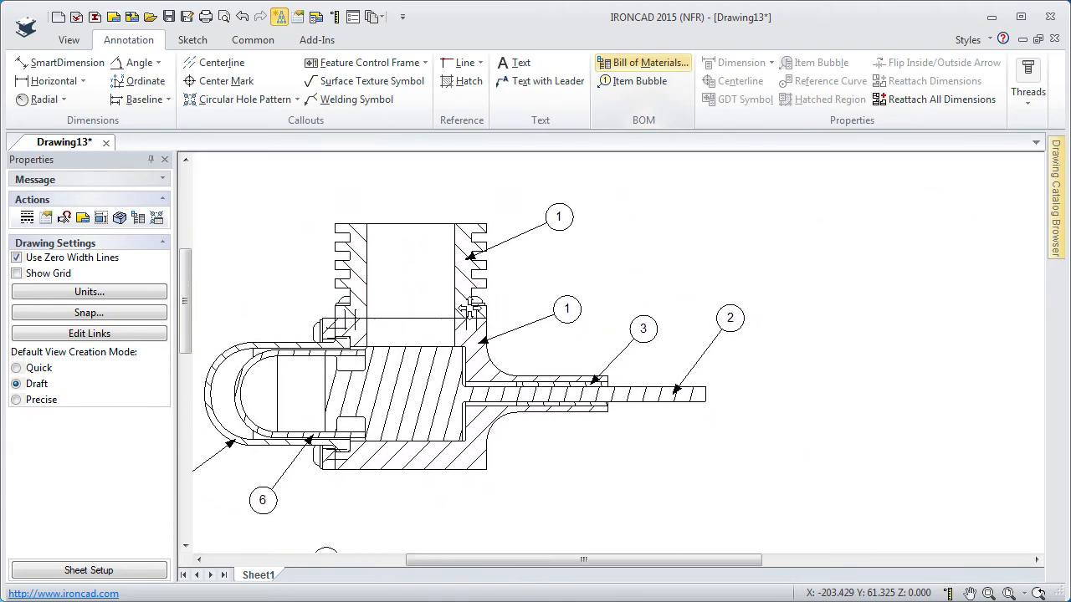
{"action": "left_click", "coordinate": [462, 471]}
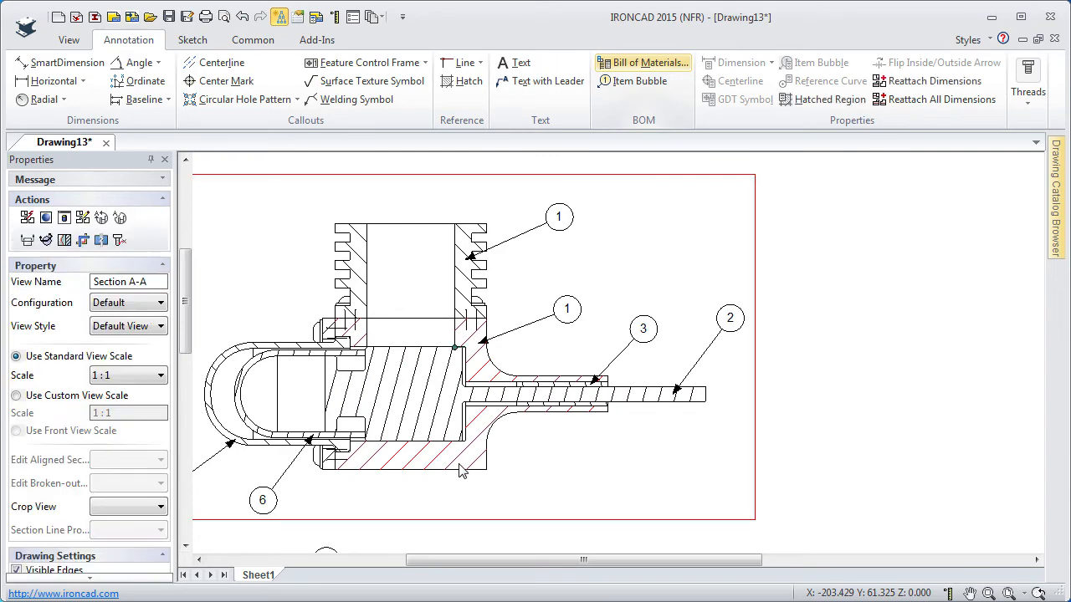
{"action": "right_click", "coordinate": [462, 470]}
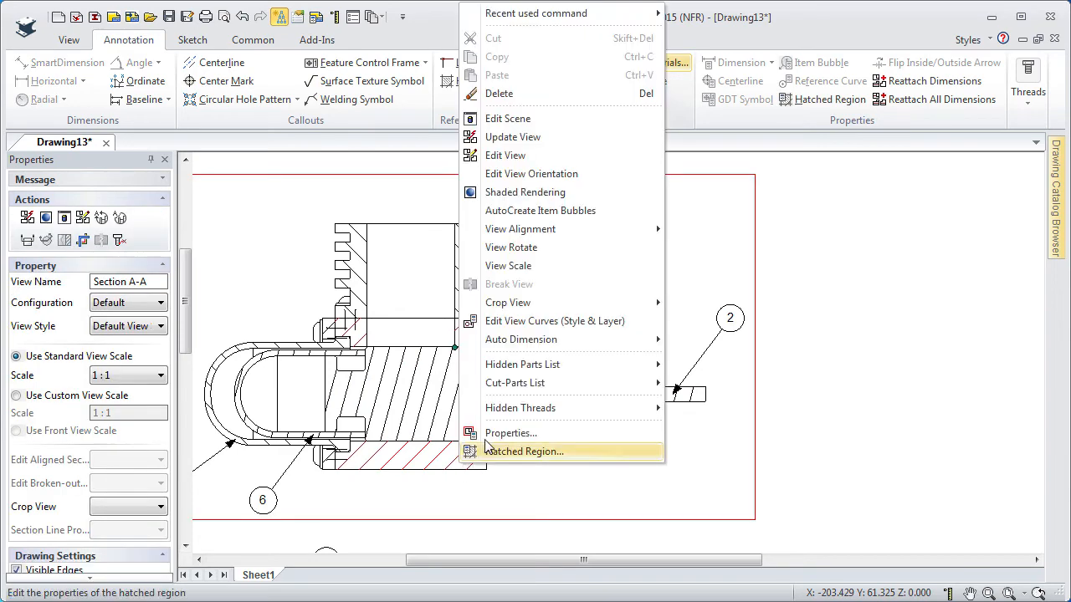
{"action": "left_click", "coordinate": [504, 137]}
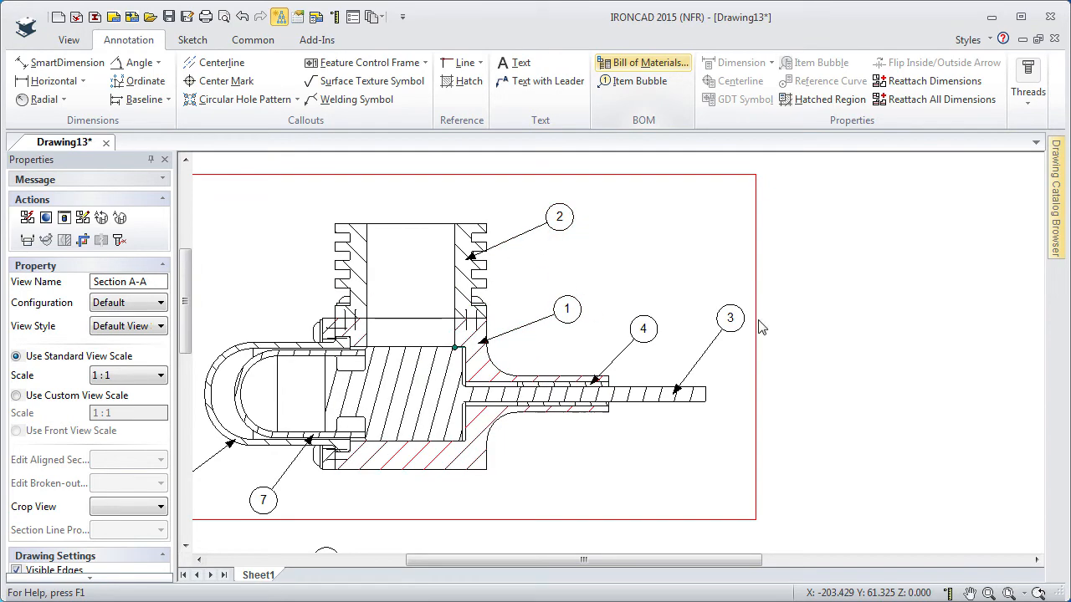
{"action": "left_click", "coordinate": [813, 332]}
Turn on shaded rendering for the Section A-A view.
{"action": "scroll", "coordinate": [585, 335], "scroll_direction": "down", "scroll_amount": 4}
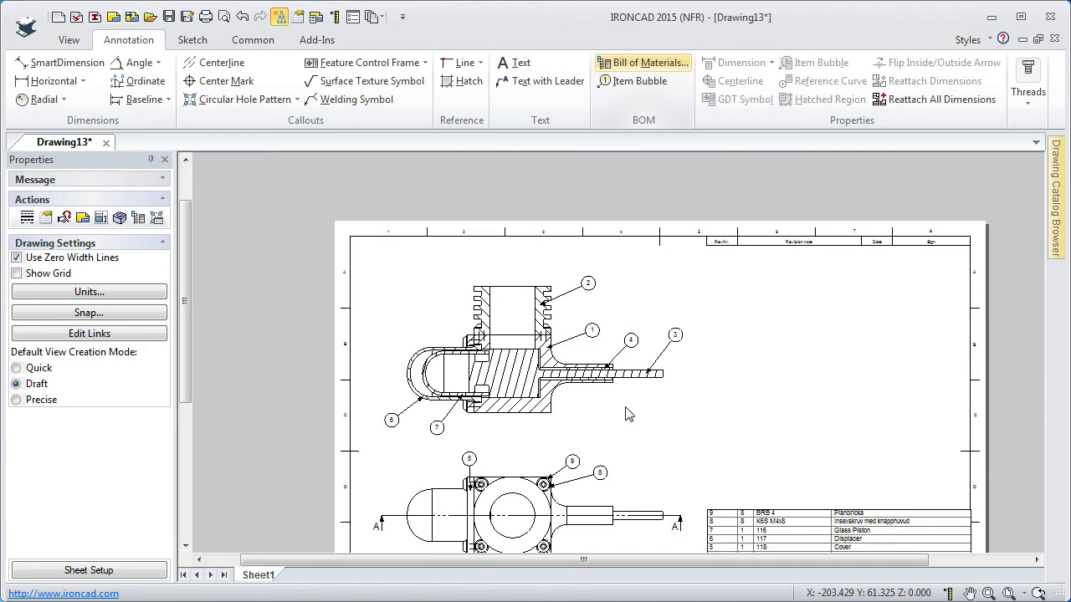
{"action": "middle_click_drag", "start_coordinate": [614, 401], "coordinate": [442, 237]}
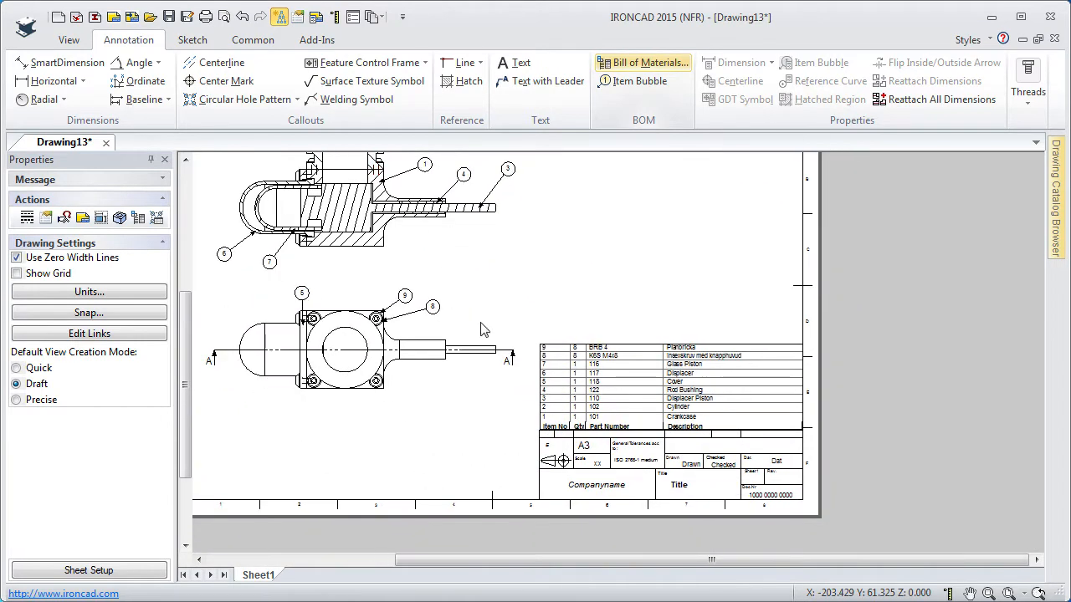
{"action": "middle_click_drag", "start_coordinate": [363, 264], "coordinate": [439, 333]}
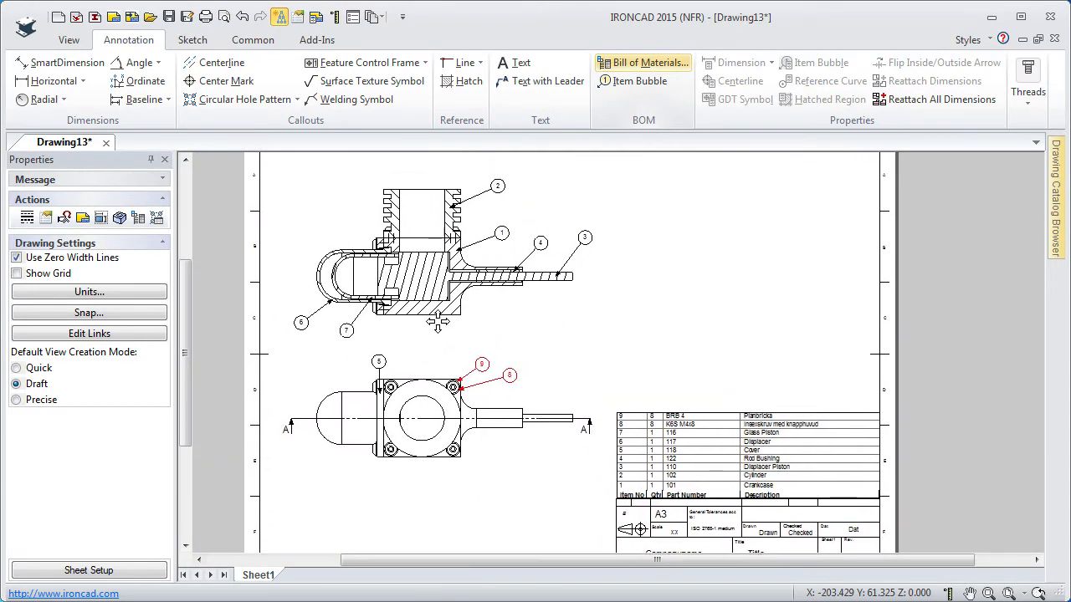
{"action": "scroll", "coordinate": [429, 298], "scroll_direction": "up", "scroll_amount": 2}
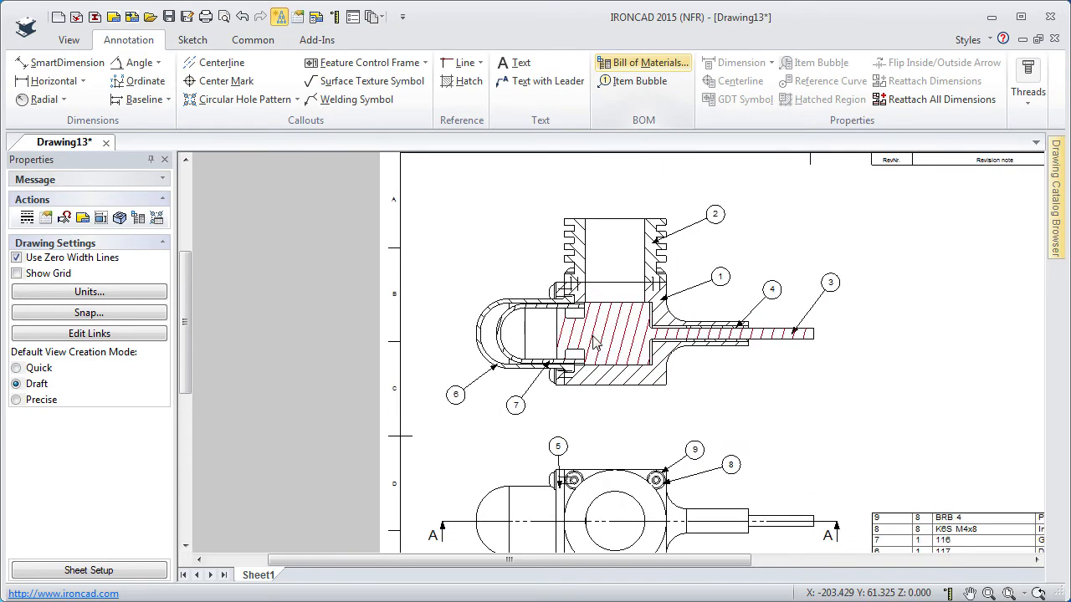
{"action": "scroll", "coordinate": [609, 348], "scroll_direction": "up", "scroll_amount": 1}
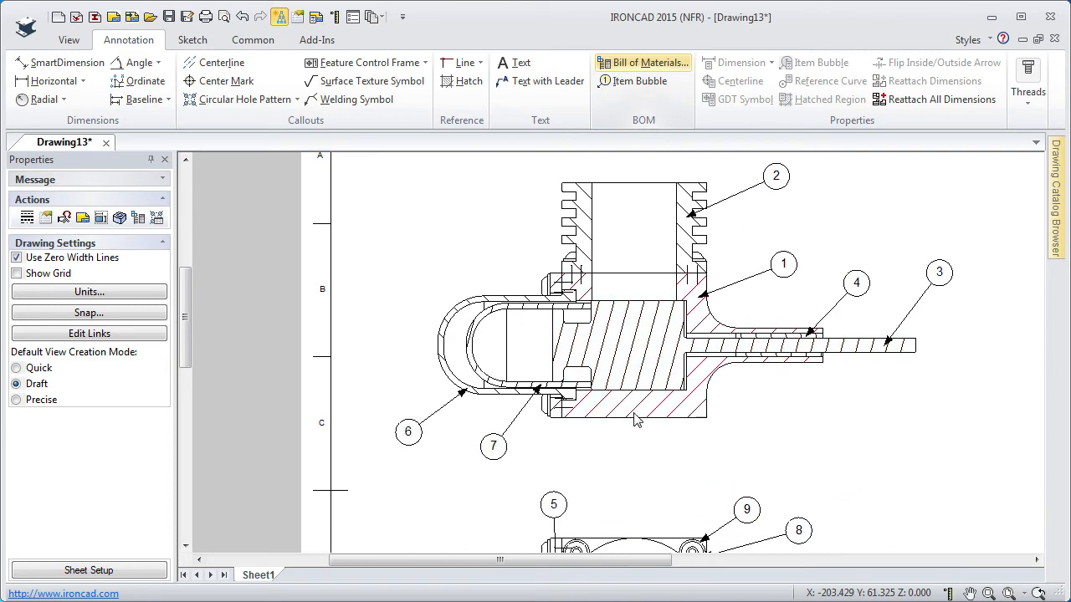
{"action": "left_click", "coordinate": [634, 416]}
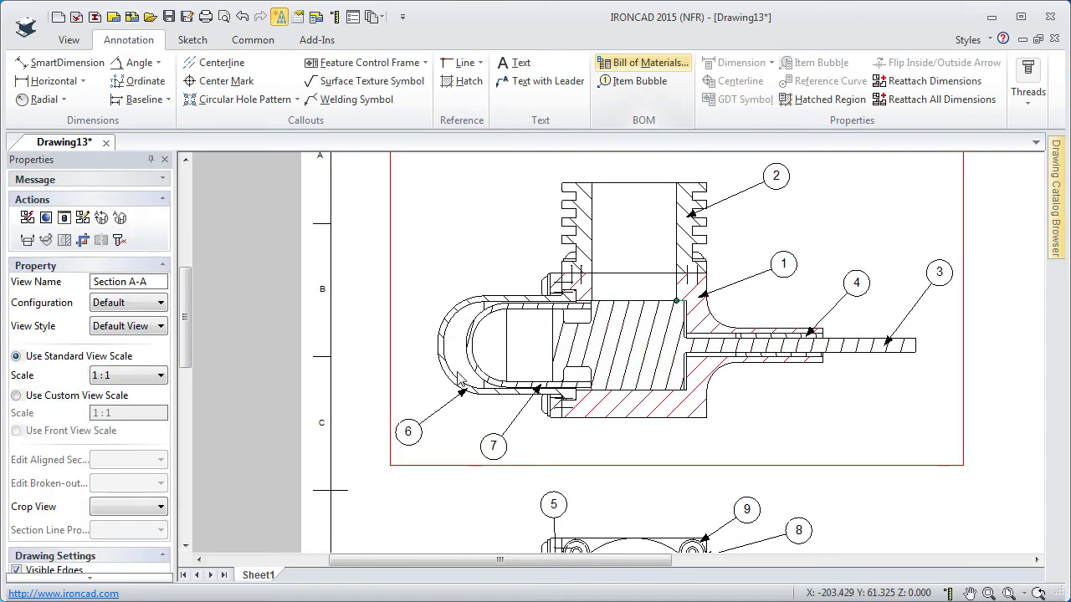
{"action": "left_click", "coordinate": [46, 218]}
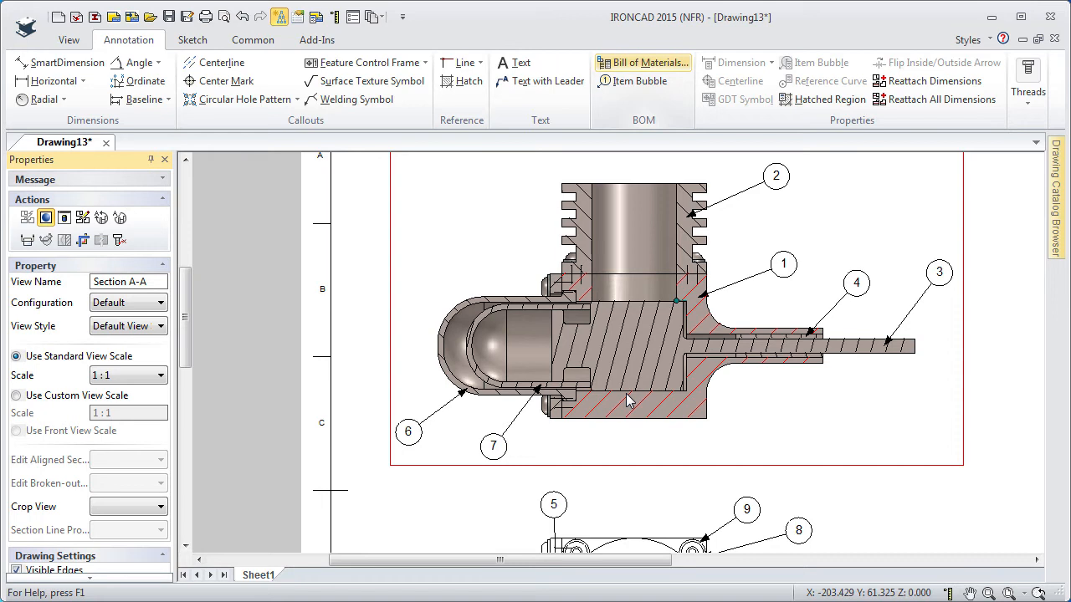
Turn off shaded rendering for the Section A-A view.
{"action": "mouse_move", "coordinate": [653, 360]}
{"action": "middle_mouse_down"}
{"action": "mouse_move", "coordinate": [569, 368]}
{"action": "mouse_move", "coordinate": [504, 349]}
{"action": "middle_mouse_up"}
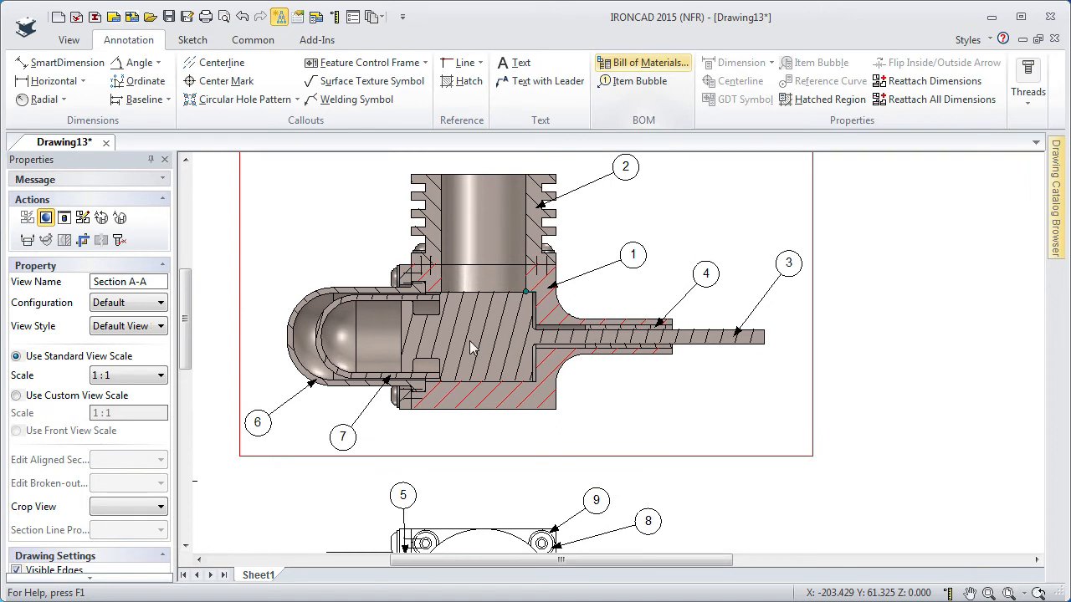
{"action": "mouse_move", "coordinate": [469, 341]}
{"action": "middle_mouse_down"}
{"action": "mouse_move", "coordinate": [532, 406]}
{"action": "mouse_move", "coordinate": [494, 338]}
{"action": "middle_mouse_up"}
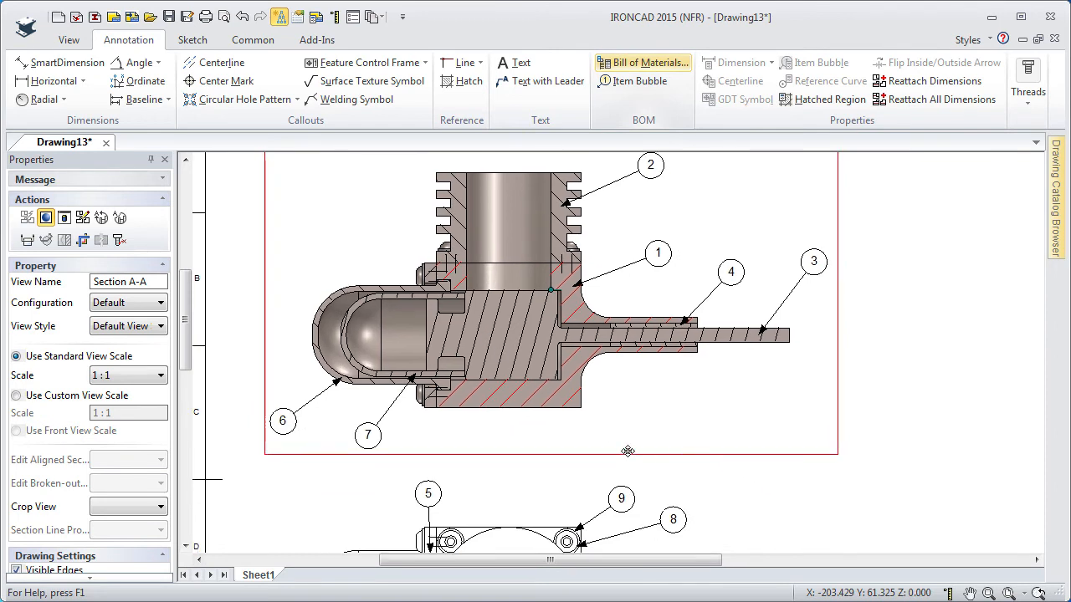
{"action": "left_click", "coordinate": [46, 220]}
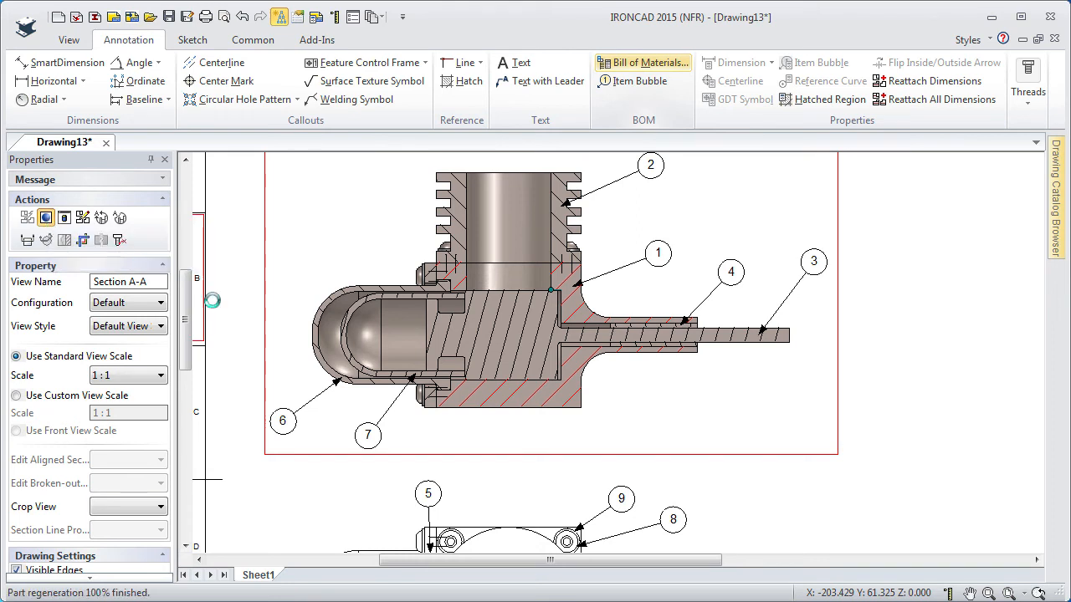
{"action": "left_click", "coordinate": [739, 492]}
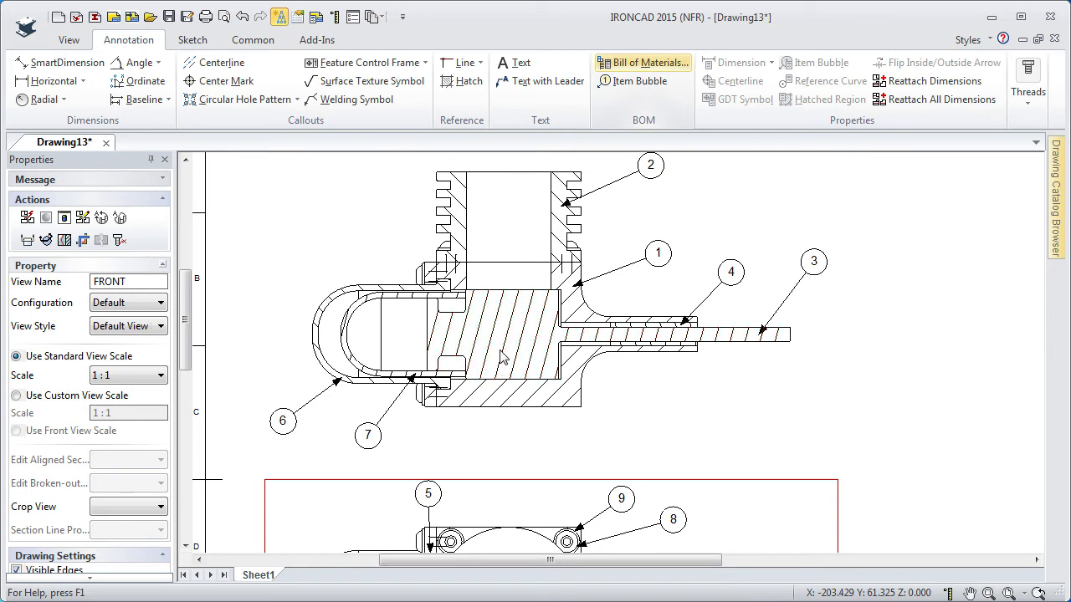
Set the view quality of Section A-A to Precise (Model Based).
{"action": "left_click", "coordinate": [496, 402]}
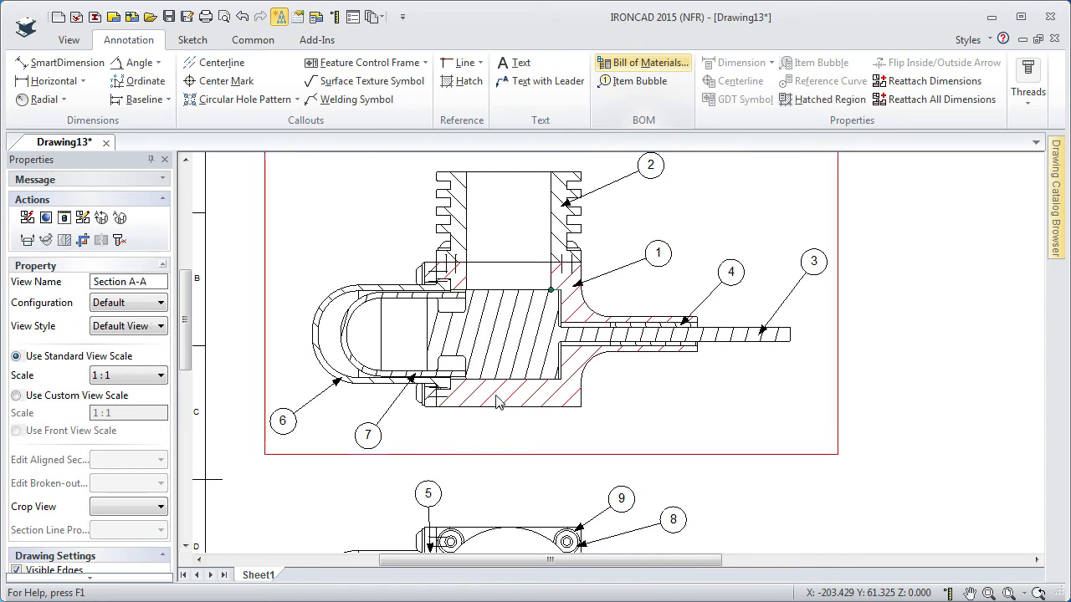
{"action": "right_click", "coordinate": [497, 402]}
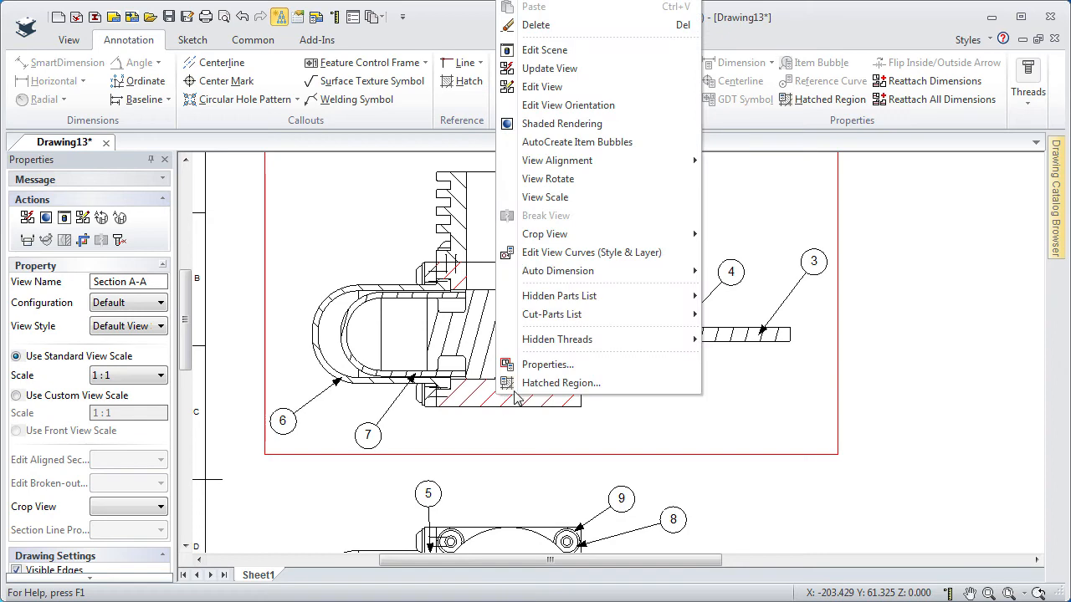
{"action": "left_click", "coordinate": [537, 364]}
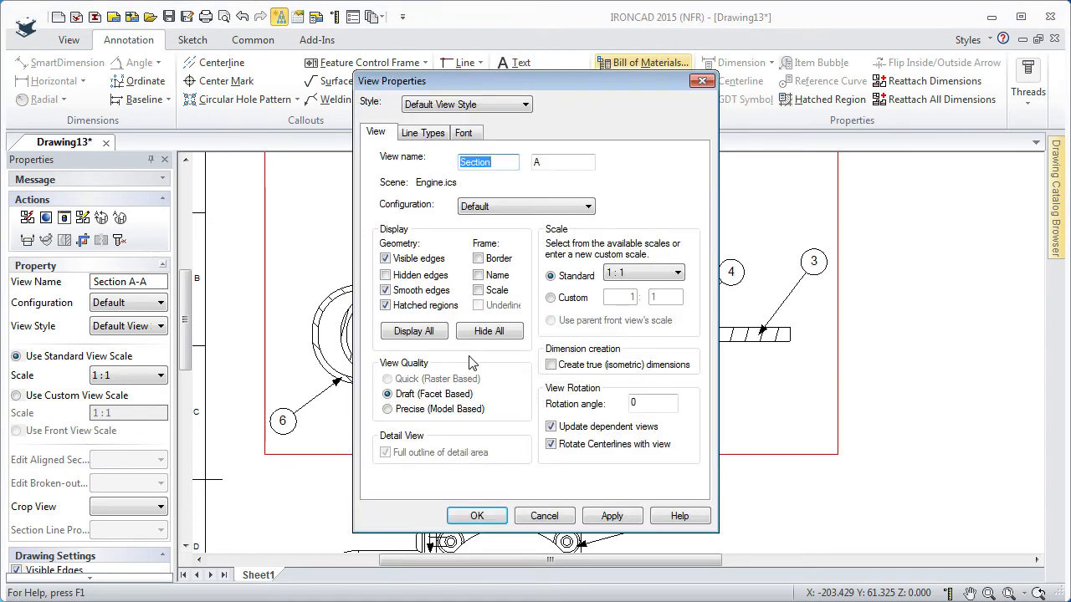
{"action": "left_click", "coordinate": [389, 409]}
{"action": "left_click", "coordinate": [476, 516]}
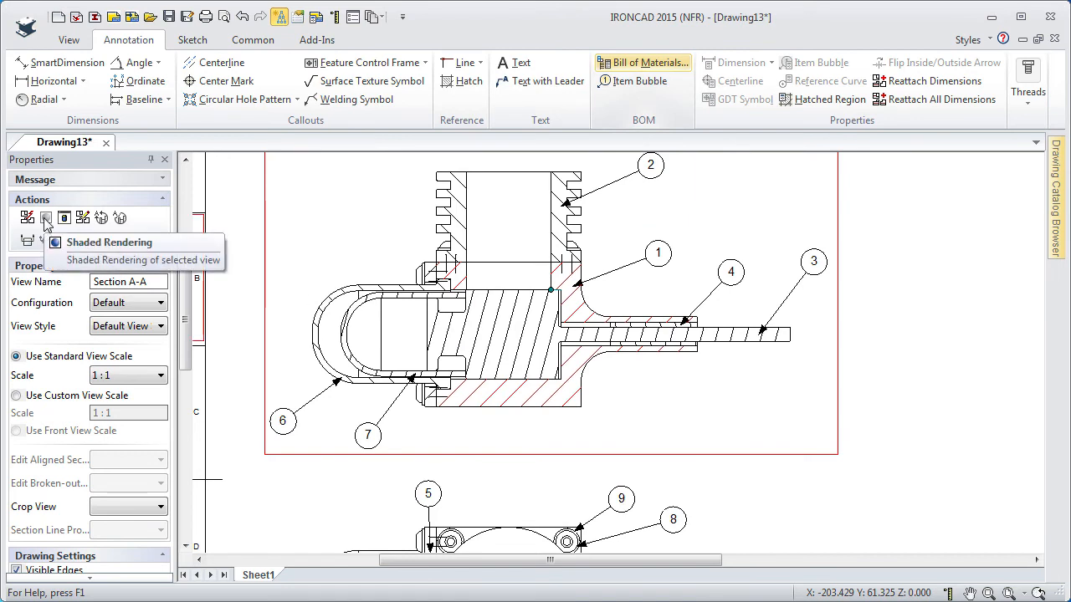
Set the Section A-A view quality back to Draft (Facet Based) and apply shaded rendering to it.
{"action": "right_click", "coordinate": [489, 411]}
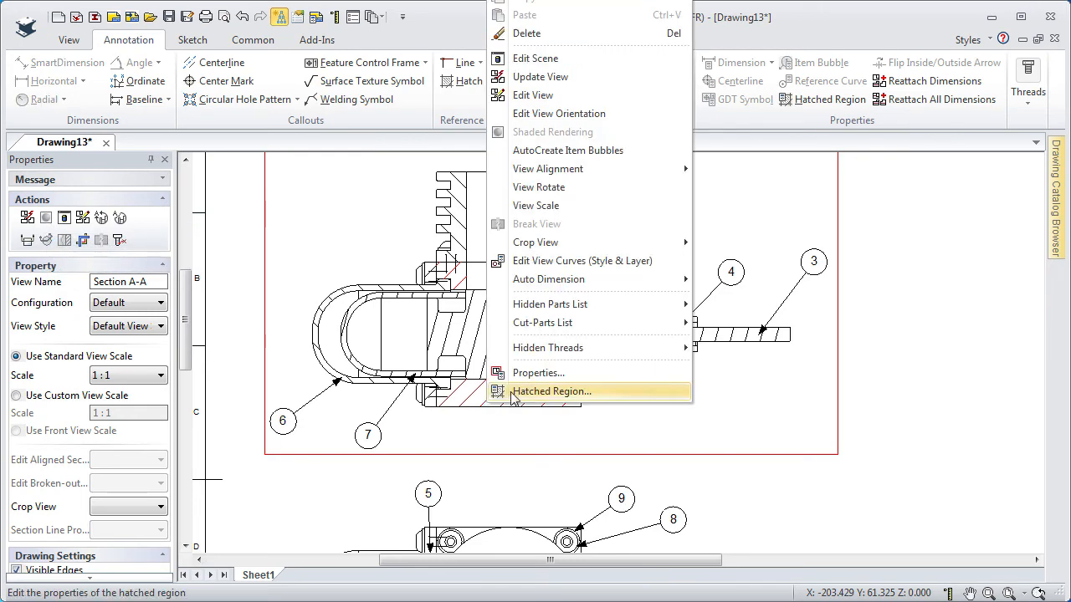
{"action": "left_click", "coordinate": [527, 373]}
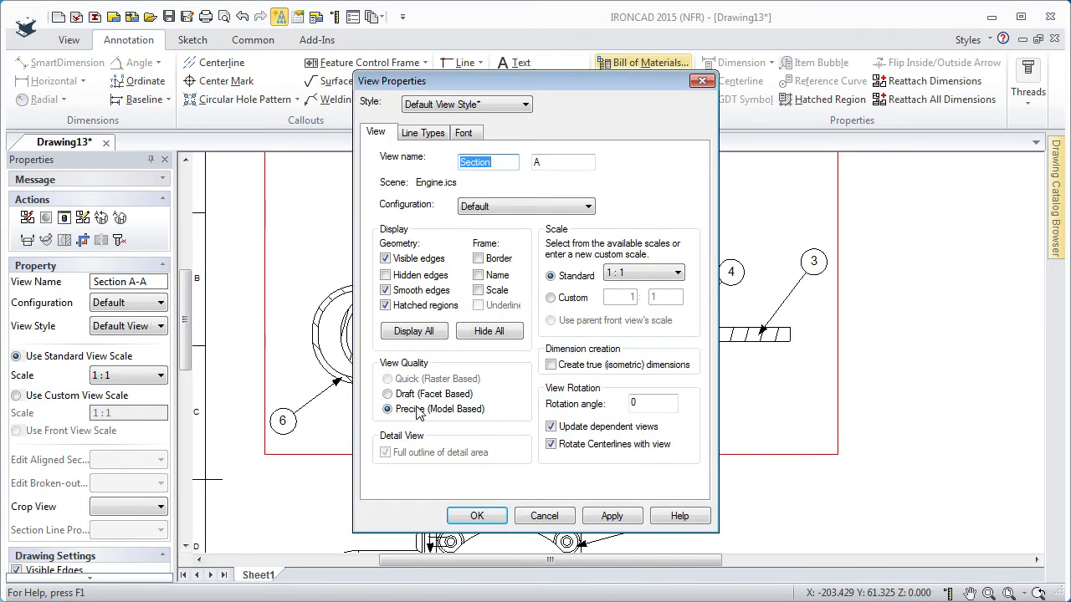
{"action": "left_click", "coordinate": [388, 394]}
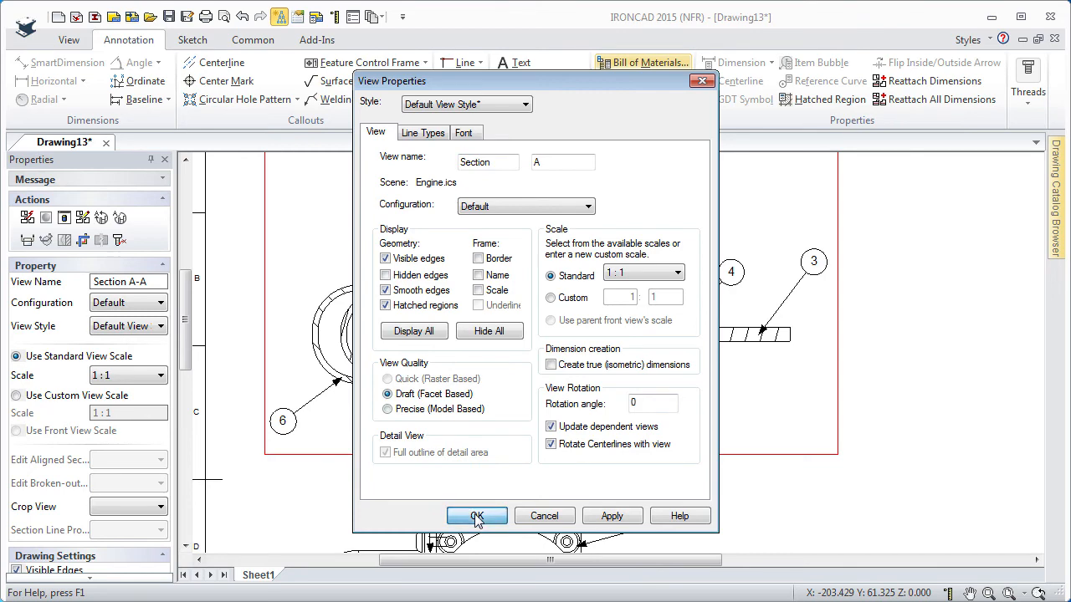
{"action": "left_click", "coordinate": [477, 517]}
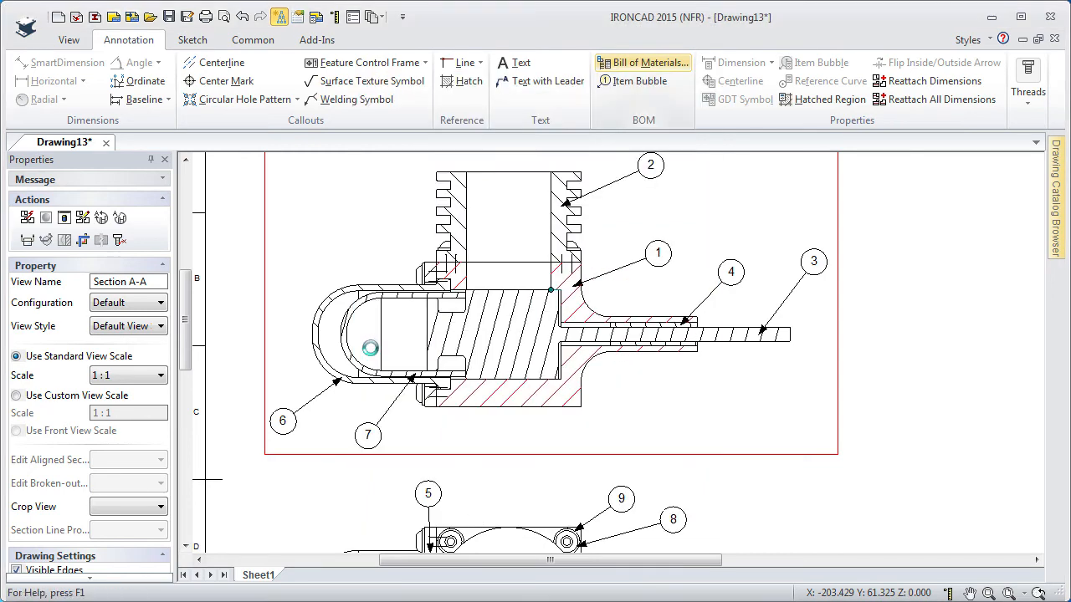
{"action": "left_click", "coordinate": [45, 217]}
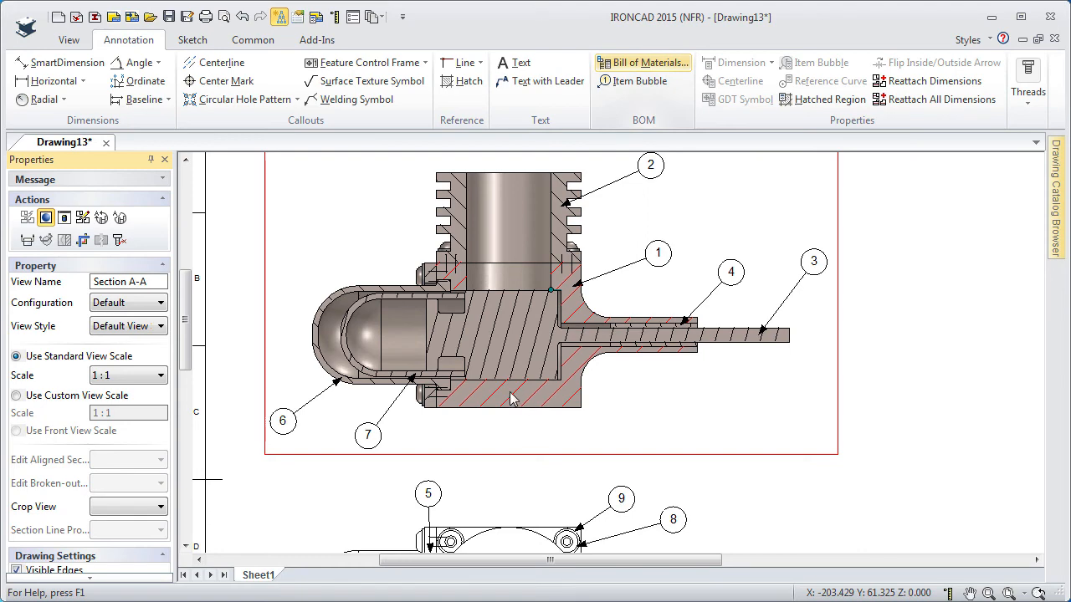
Return the Section A-A view to Precise (Model Based) quality and deselect it.
{"action": "right_click", "coordinate": [474, 403]}
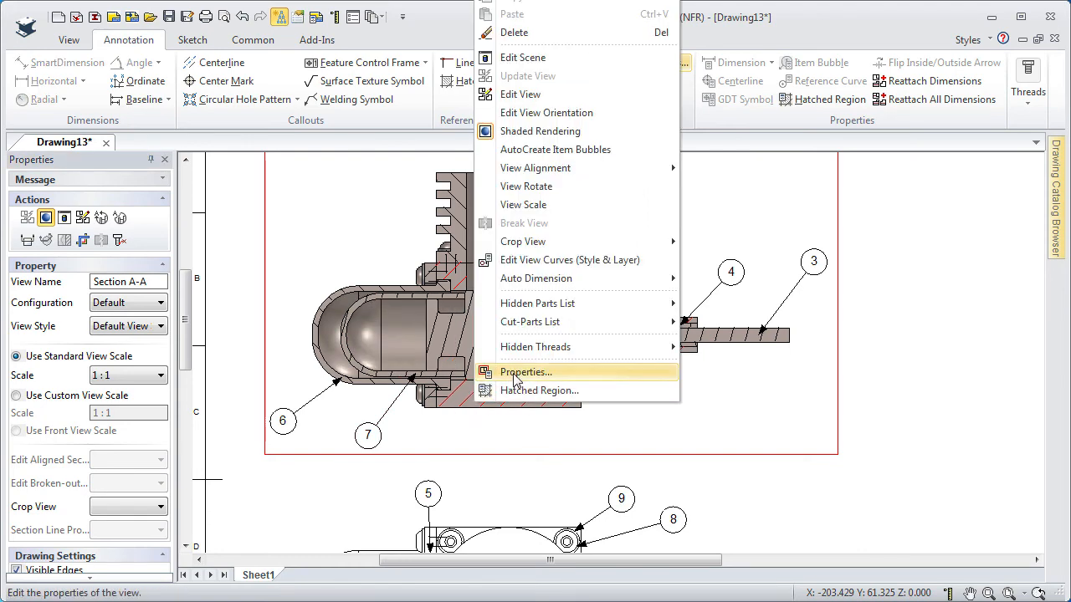
{"action": "left_click", "coordinate": [516, 381]}
{"action": "left_click", "coordinate": [387, 409]}
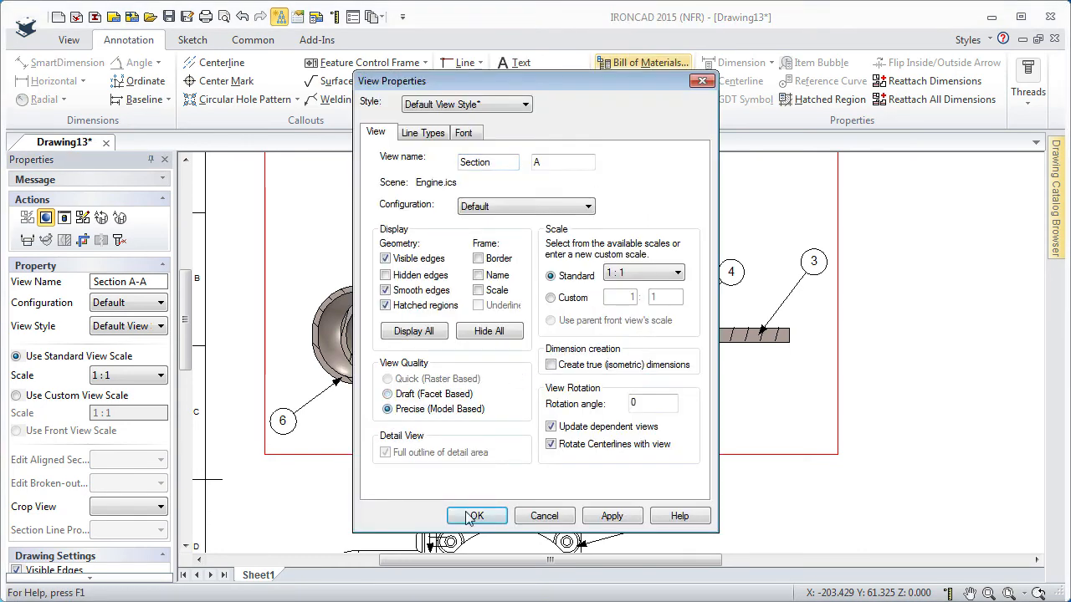
{"action": "left_click", "coordinate": [472, 516]}
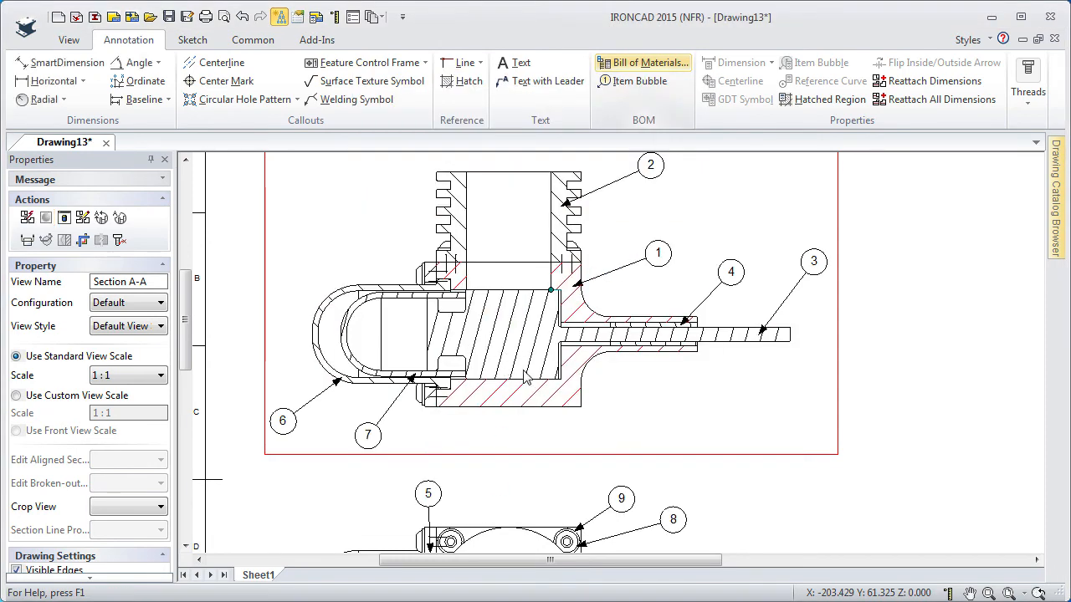
{"action": "left_click", "coordinate": [735, 460]}
Link the title block's Title text to the part property IC-Description.
{"action": "scroll", "coordinate": [669, 366], "scroll_direction": "up", "scroll_amount": 2}
{"action": "scroll", "coordinate": [634, 355], "scroll_direction": "down", "scroll_amount": 4}
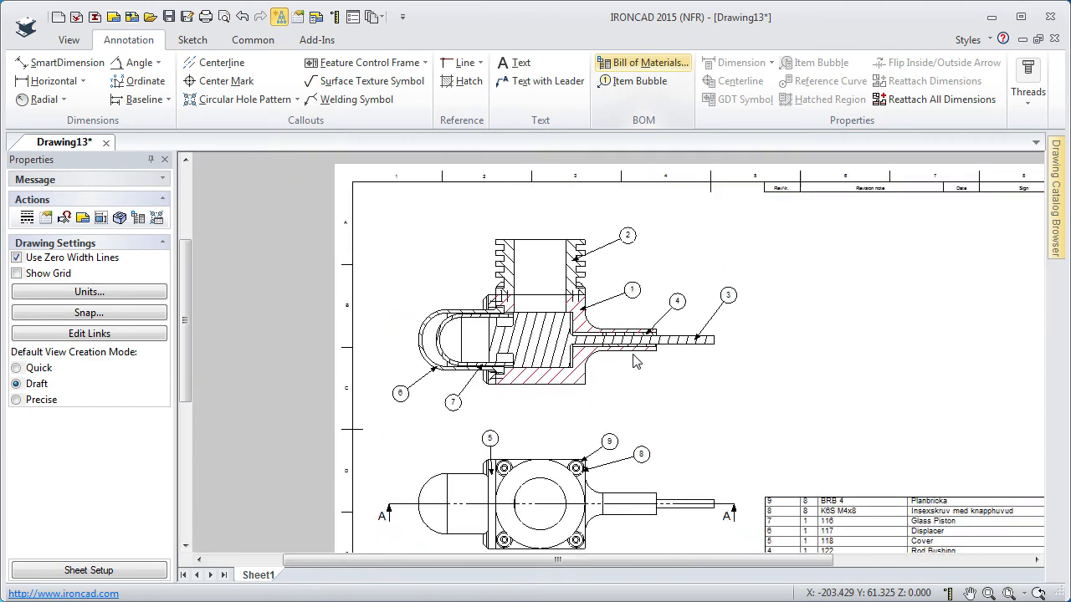
{"action": "scroll", "coordinate": [633, 361], "scroll_direction": "down", "scroll_amount": 1}
{"action": "middle_click_drag", "start_coordinate": [633, 360], "coordinate": [425, 212]}
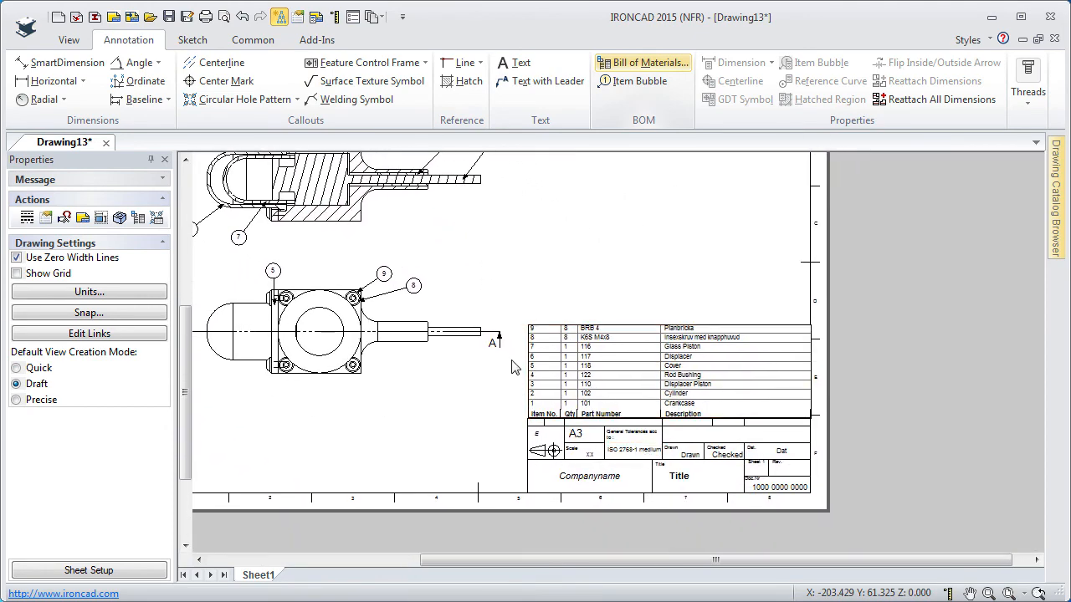
{"action": "scroll", "coordinate": [669, 470], "scroll_direction": "up", "scroll_amount": 2}
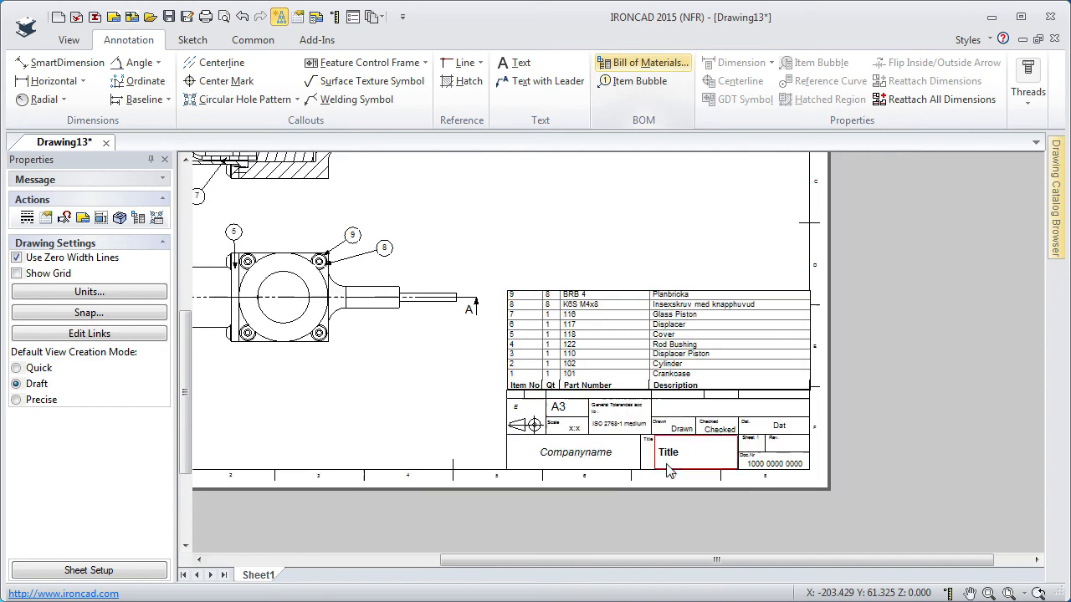
{"action": "scroll", "coordinate": [641, 417], "scroll_direction": "up", "scroll_amount": 1}
{"action": "left_click", "coordinate": [642, 358]}
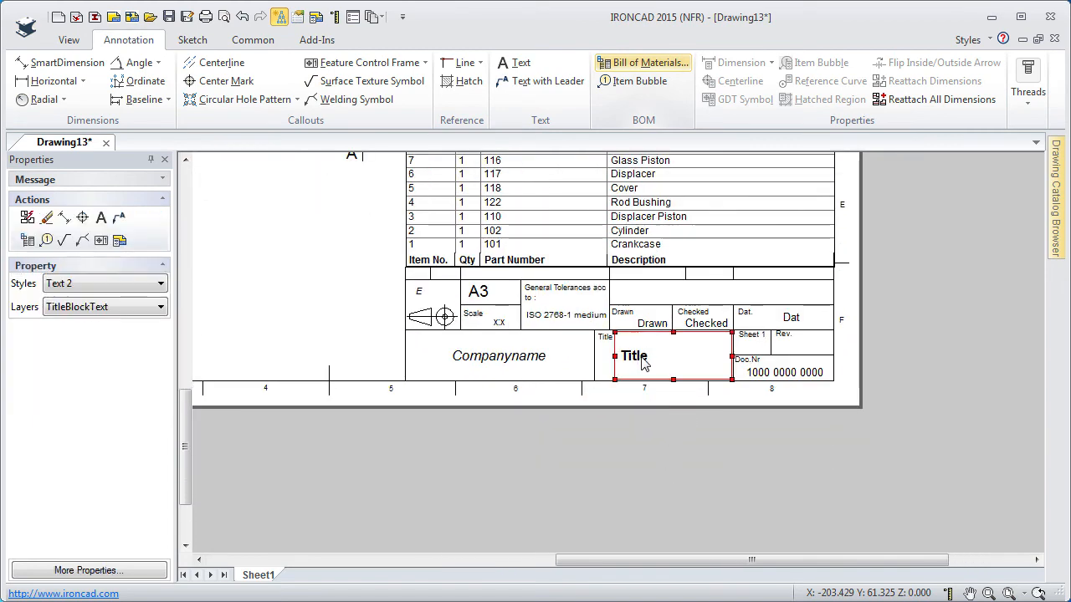
{"action": "right_click", "coordinate": [642, 358]}
{"action": "left_click", "coordinate": [682, 578]}
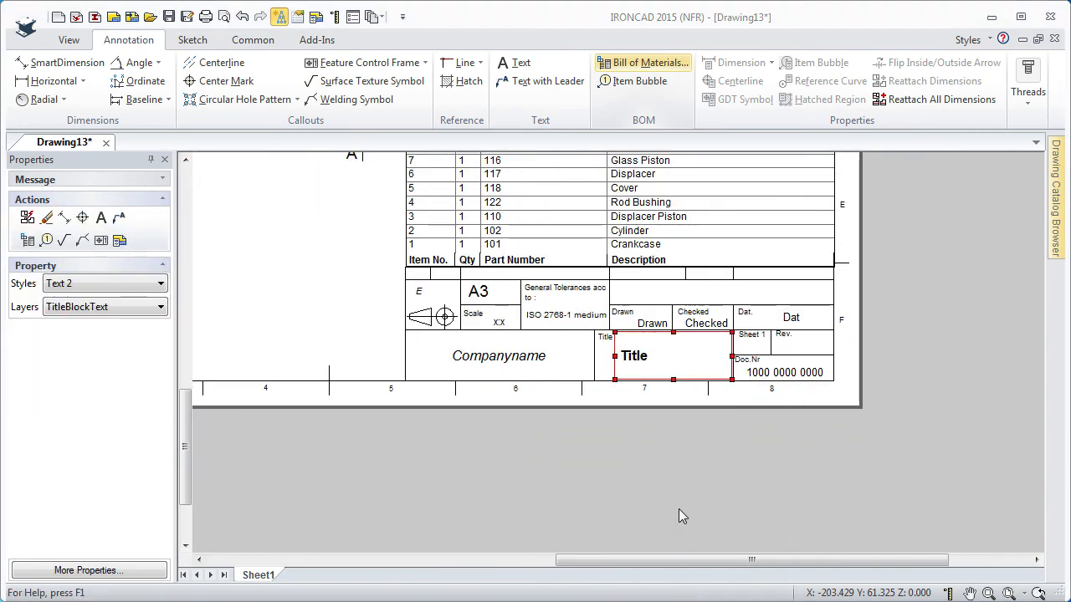
{"action": "left_click", "coordinate": [375, 447]}
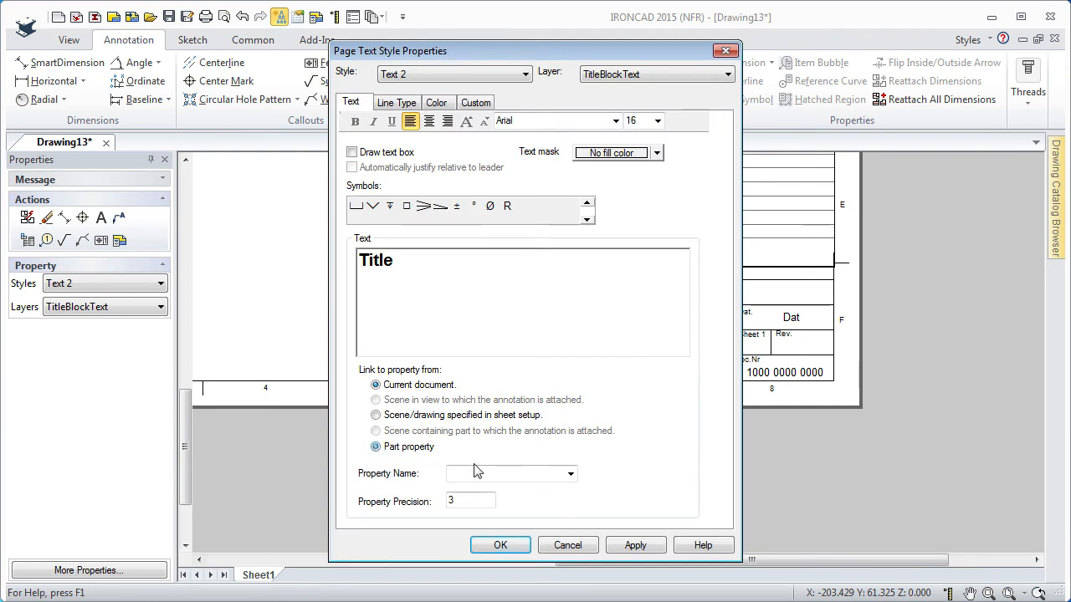
{"action": "left_click", "coordinate": [570, 475]}
{"action": "left_click", "coordinate": [502, 586]}
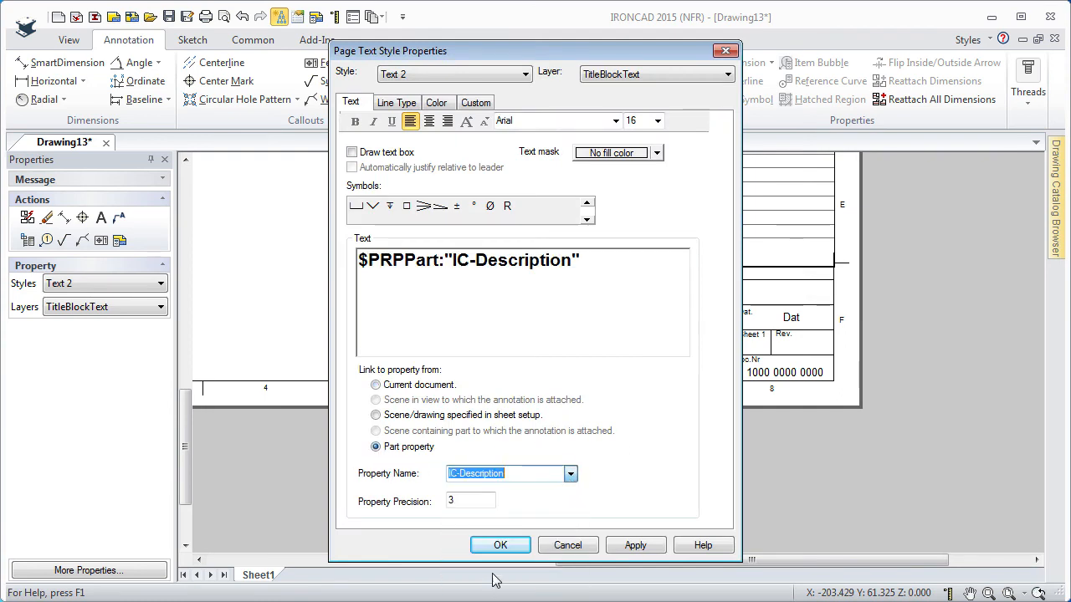
{"action": "left_click", "coordinate": [495, 545]}
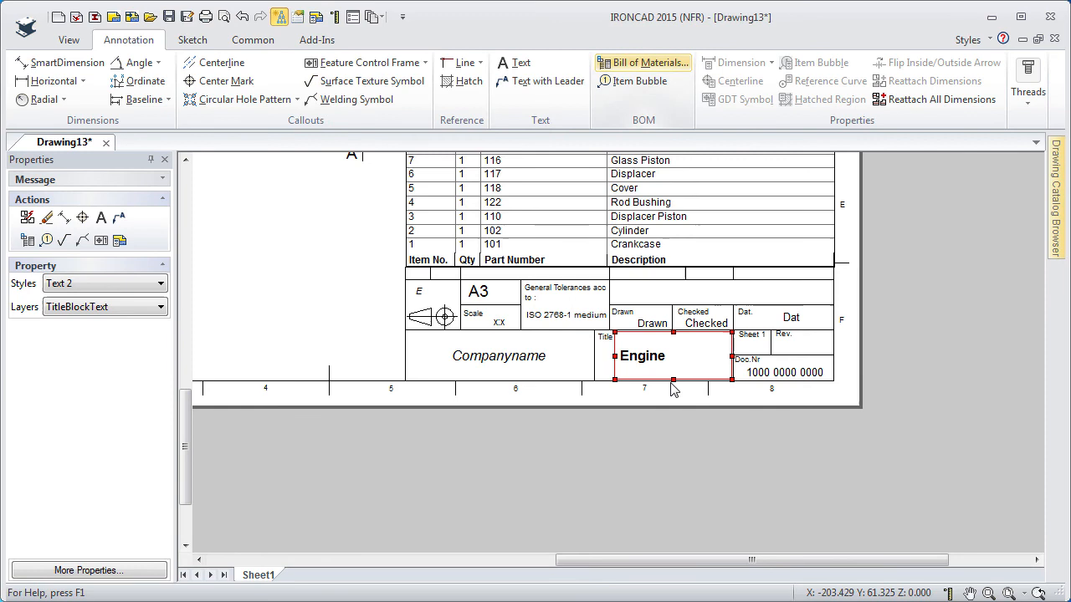
Link the title block's Doc.Nr text to the part property IC-Part Number.
{"action": "right_click", "coordinate": [759, 373]}
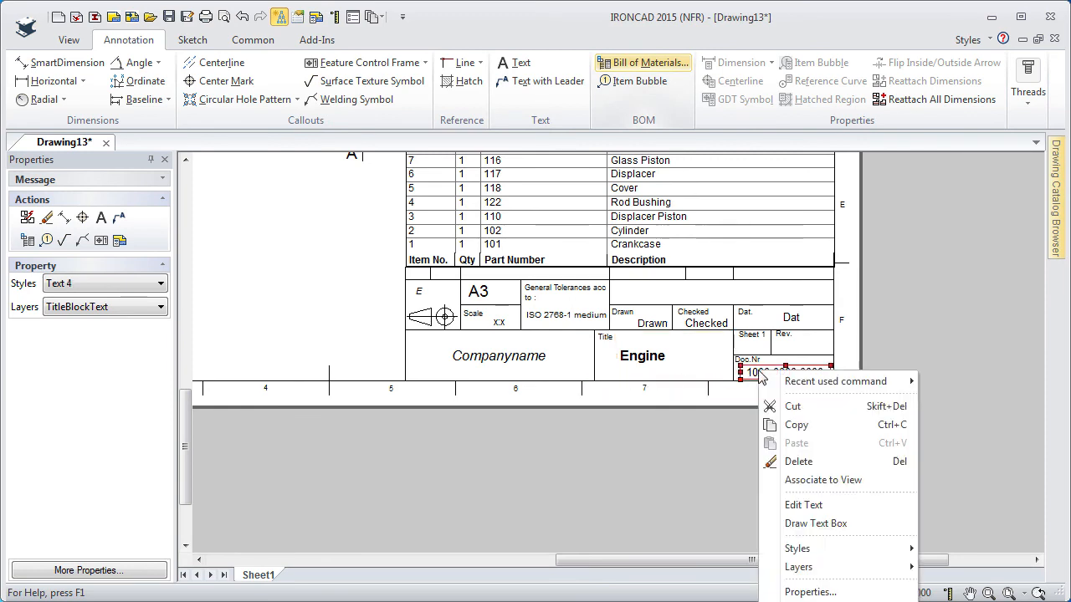
{"action": "left_click", "coordinate": [798, 592]}
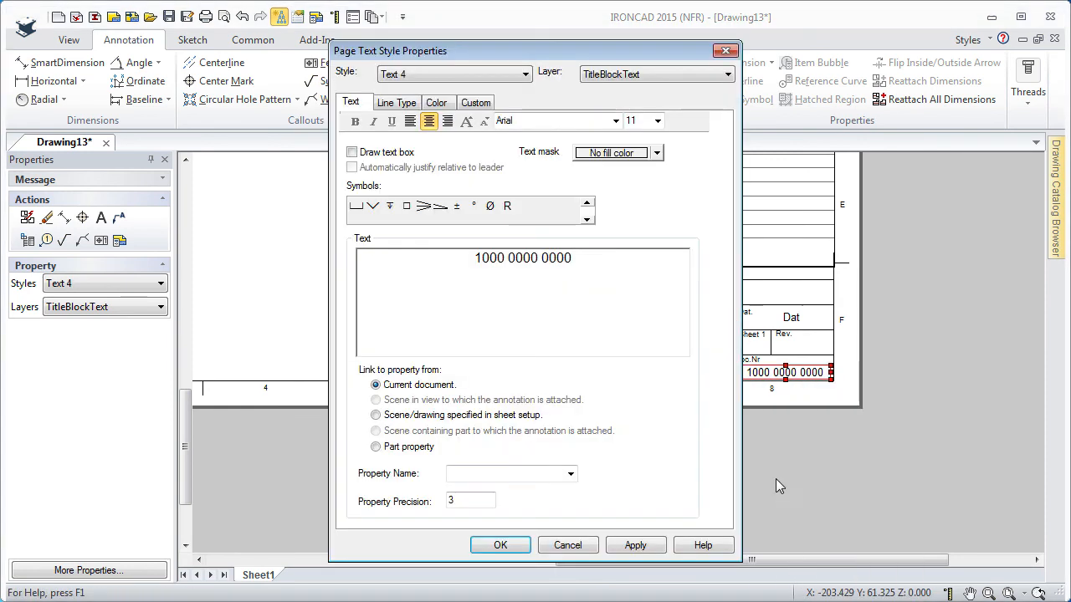
{"action": "left_click", "coordinate": [405, 446]}
{"action": "left_click", "coordinate": [568, 474]}
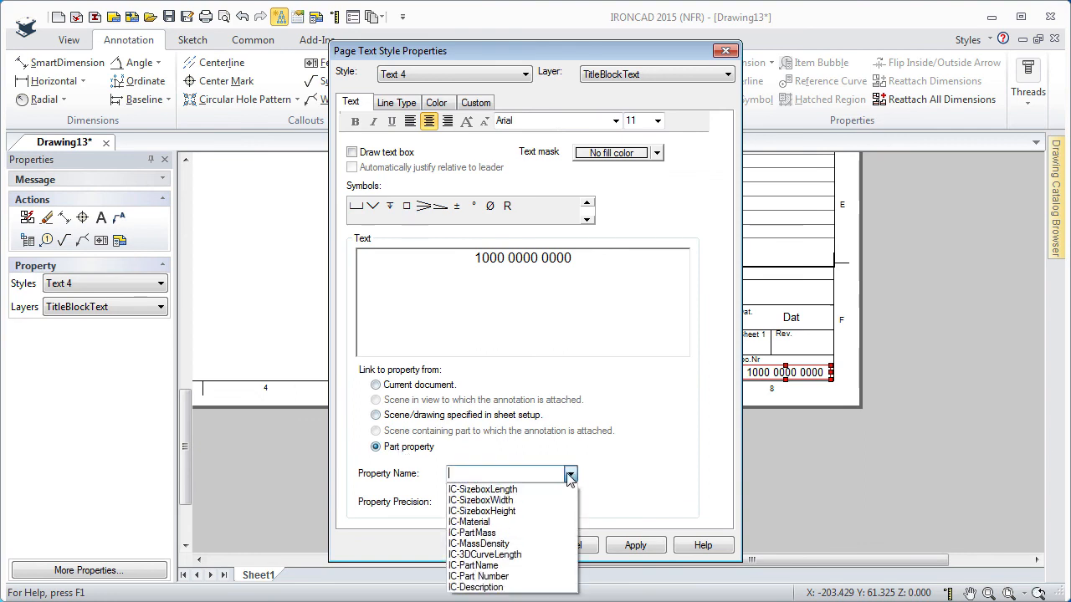
{"action": "left_click", "coordinate": [510, 572]}
{"action": "left_click", "coordinate": [500, 545]}
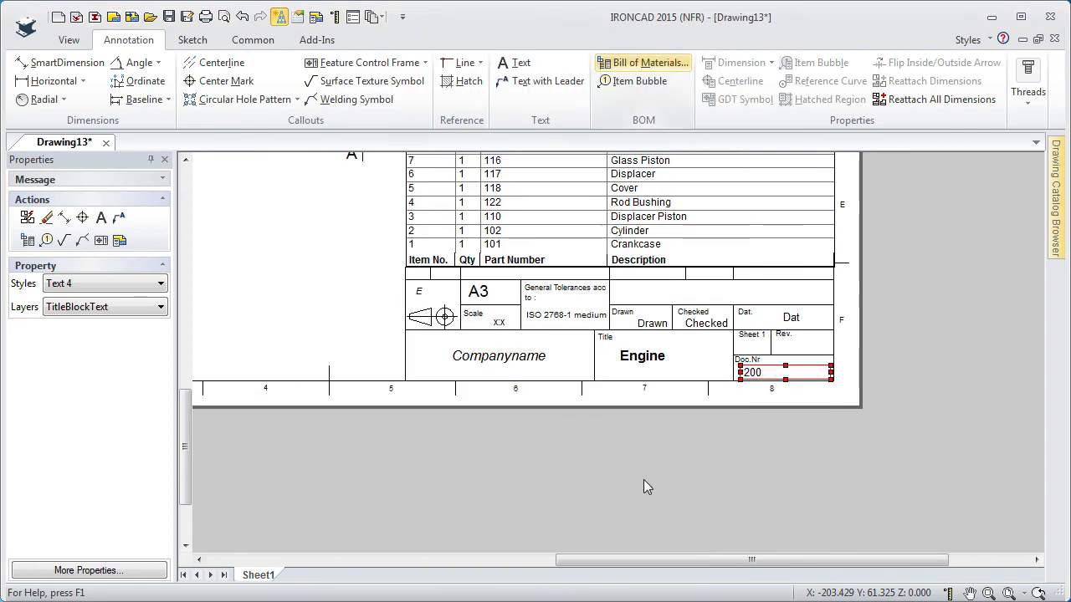
Save the finished drawing as Engine.icd in the Tutorial files folder, replacing the existing file, and close it.
{"action": "key", "text": "ctrl+s"}
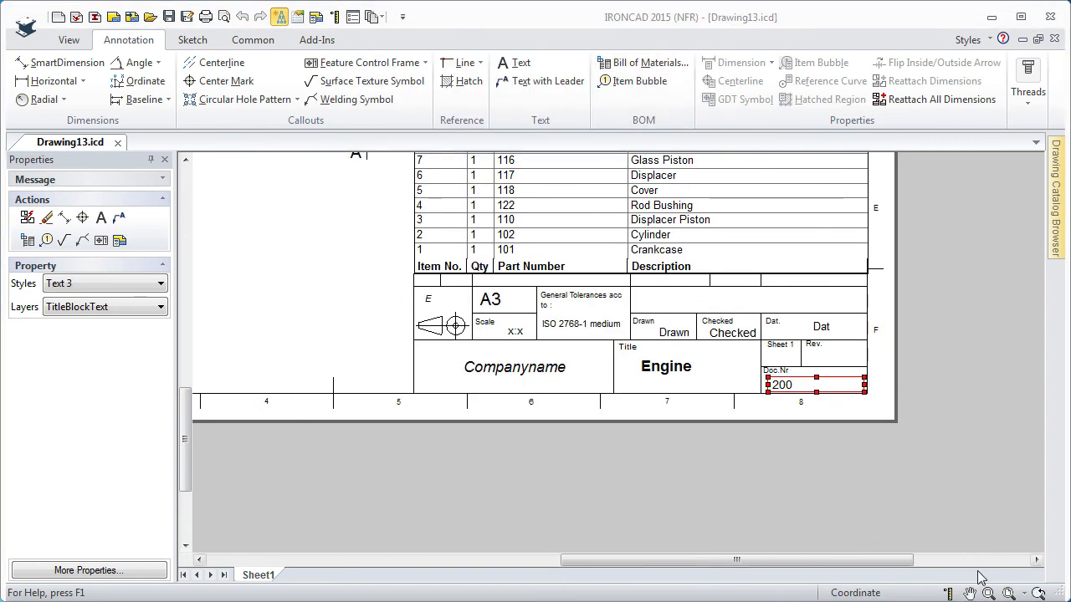
{"action": "left_click", "coordinate": [1008, 593]}
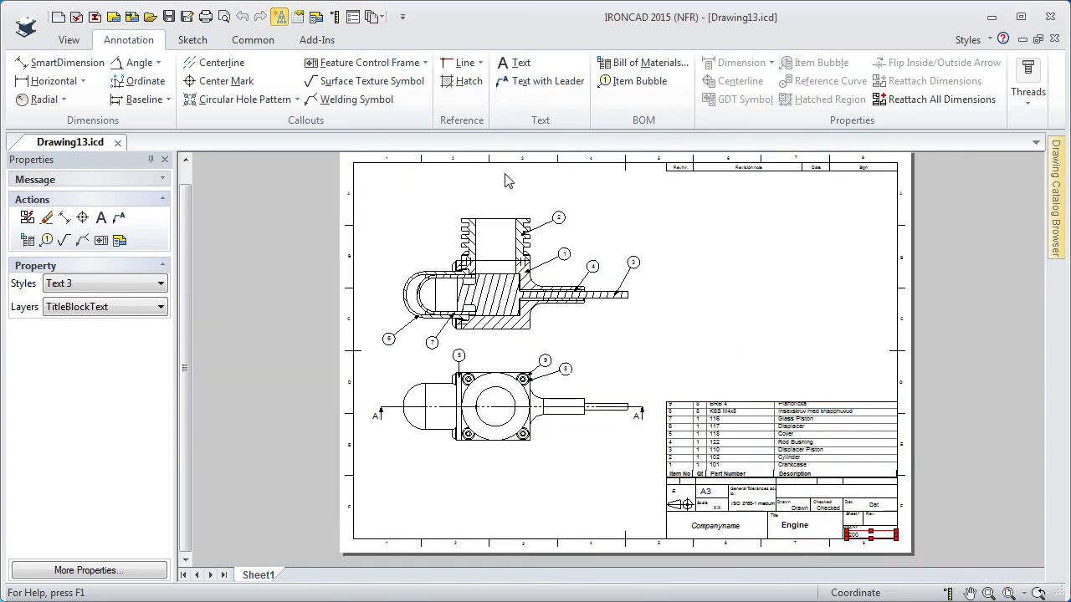
{"action": "left_click", "coordinate": [187, 17]}
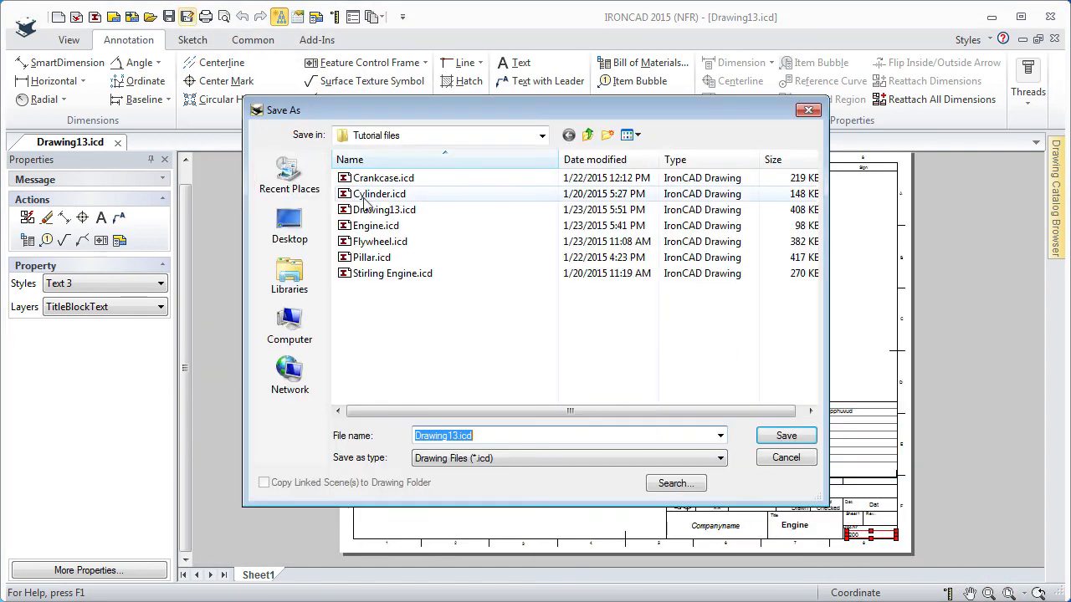
{"action": "left_click", "coordinate": [365, 227]}
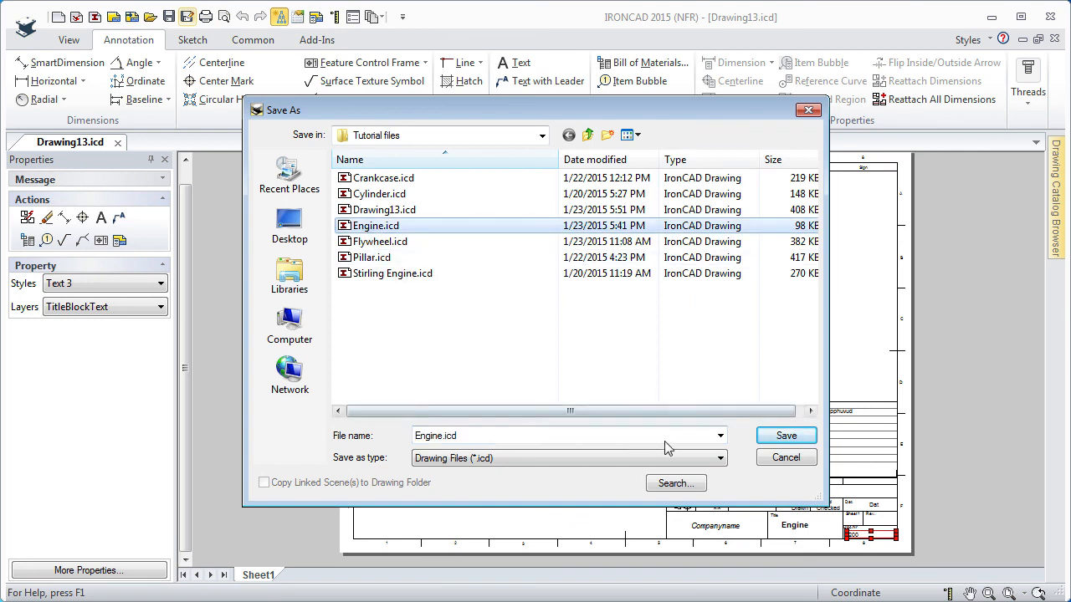
{"action": "left_click", "coordinate": [791, 439]}
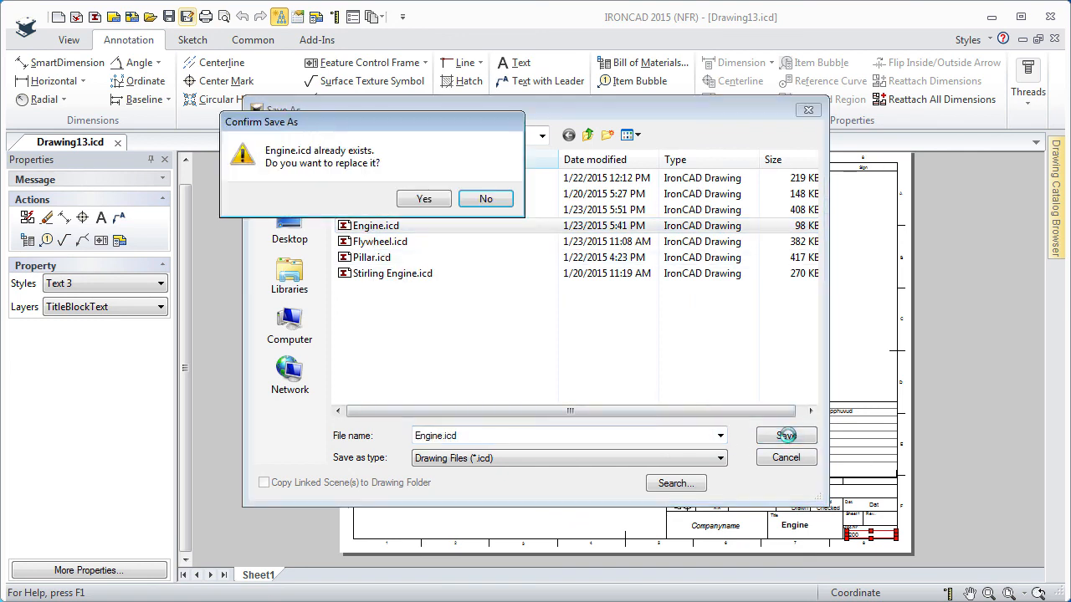
{"action": "left_click", "coordinate": [424, 201]}
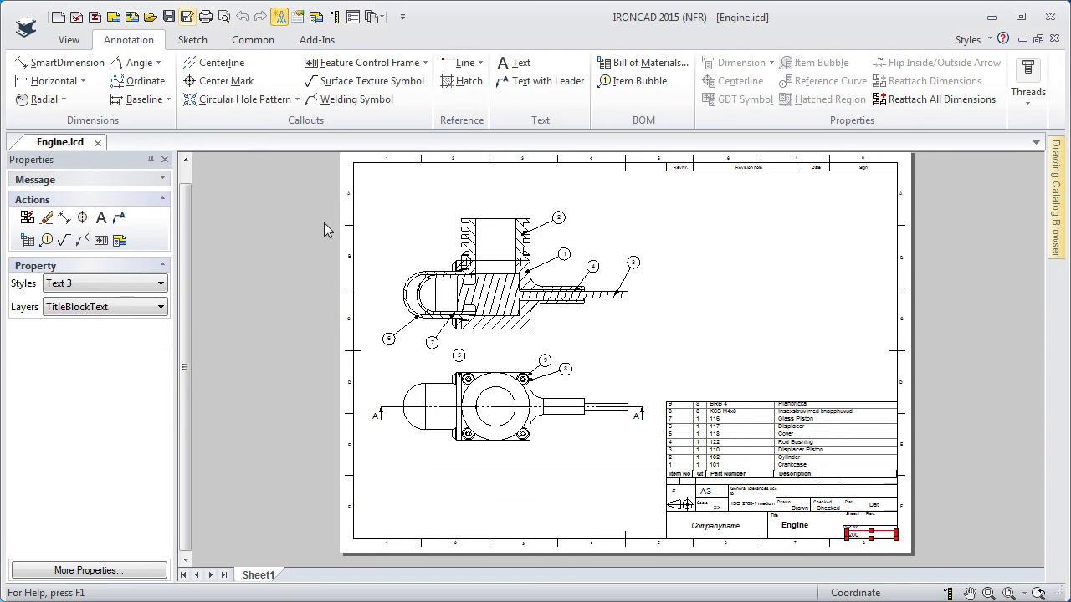
{"action": "left_click", "coordinate": [98, 143]}
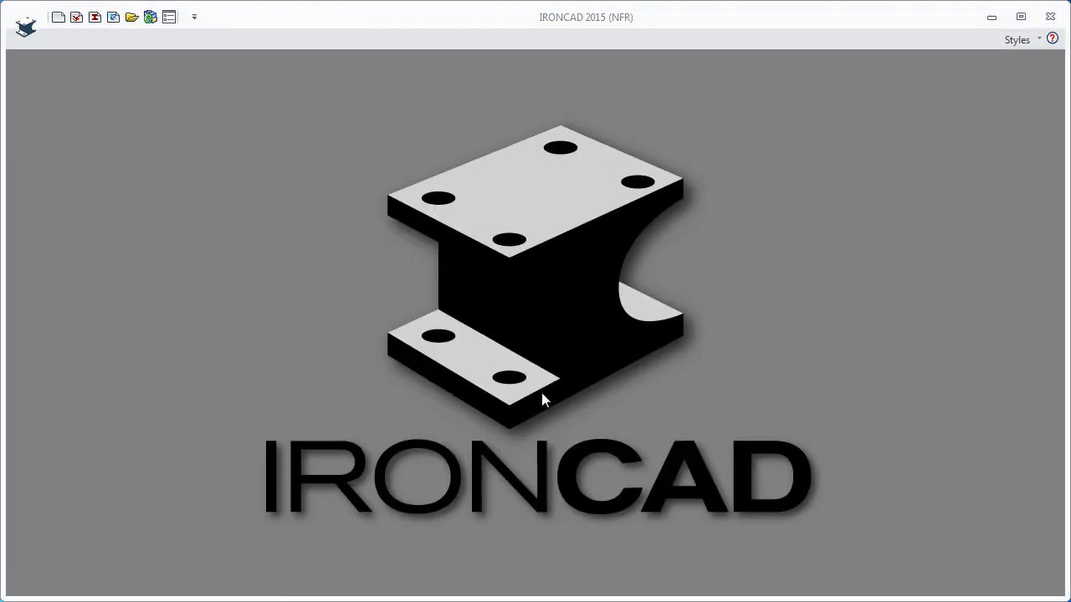